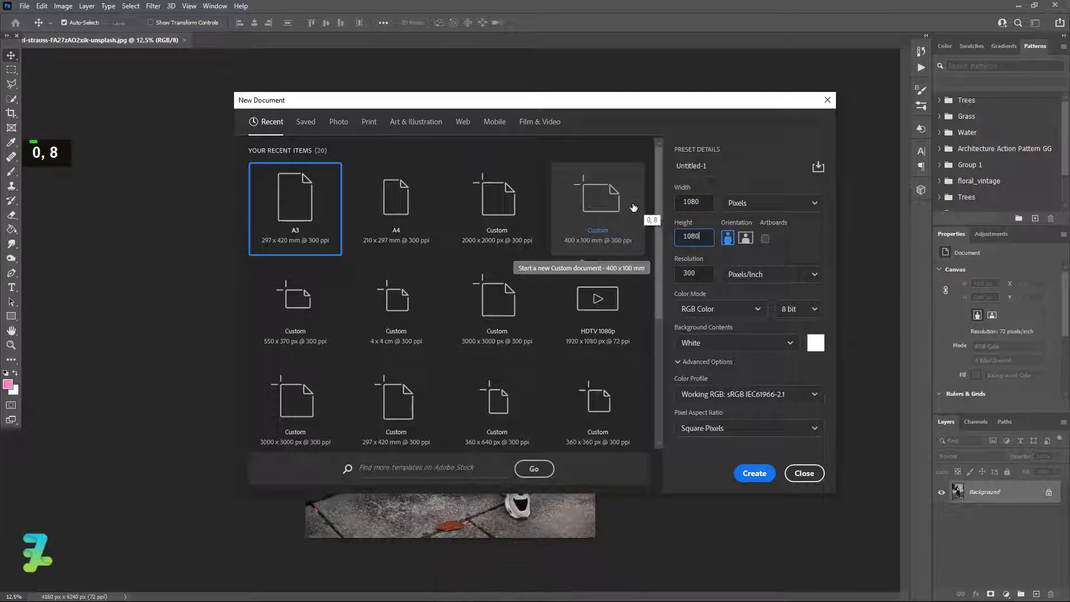
- Create the new 1080 x 1080 px document at 300 ppi with a white background and activate the Rectangle Tool
{"action": "left_click", "coordinate": [753, 473]}
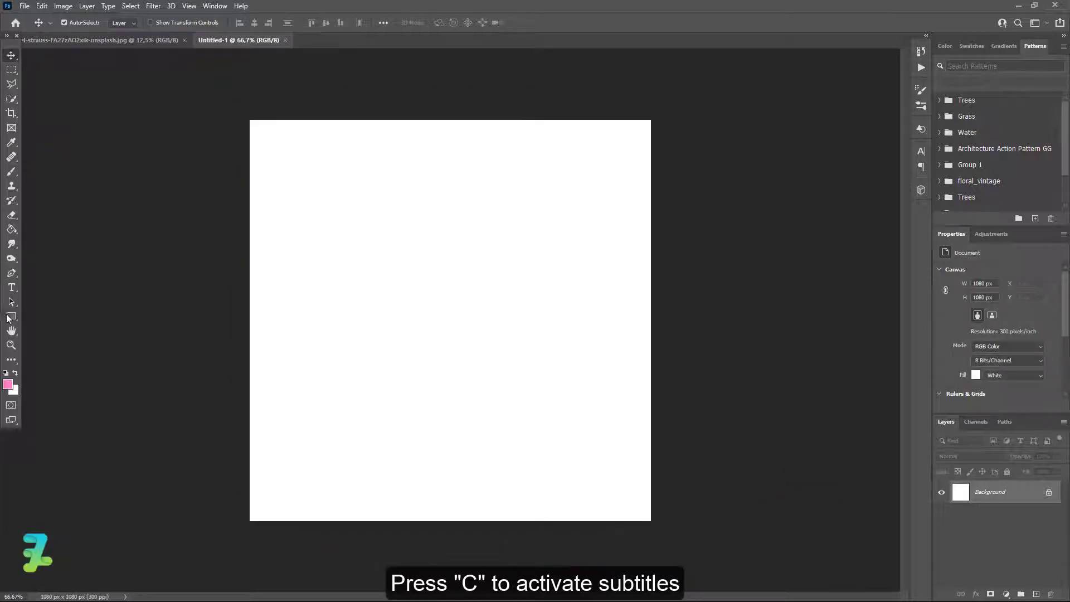
{"action": "left_click", "coordinate": [9, 317]}
{"action": "right_click", "coordinate": [20, 317]}
{"action": "left_click", "coordinate": [36, 317]}
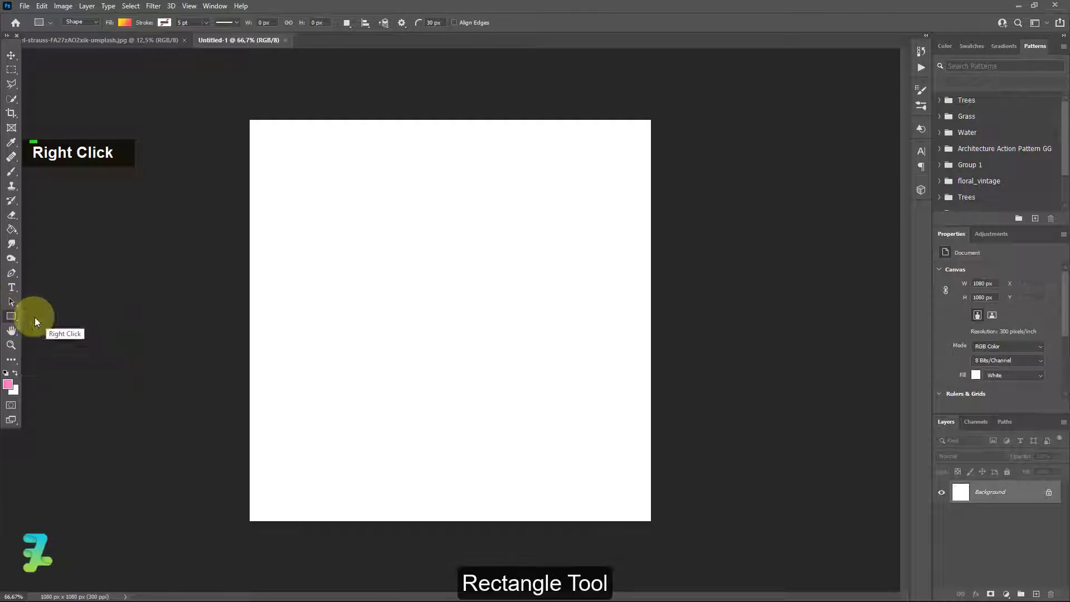
- Set the shape fill to the second light gradient preset in the Grays group
{"action": "left_click", "coordinate": [125, 22]}
{"action": "left_click", "coordinate": [303, 68]}
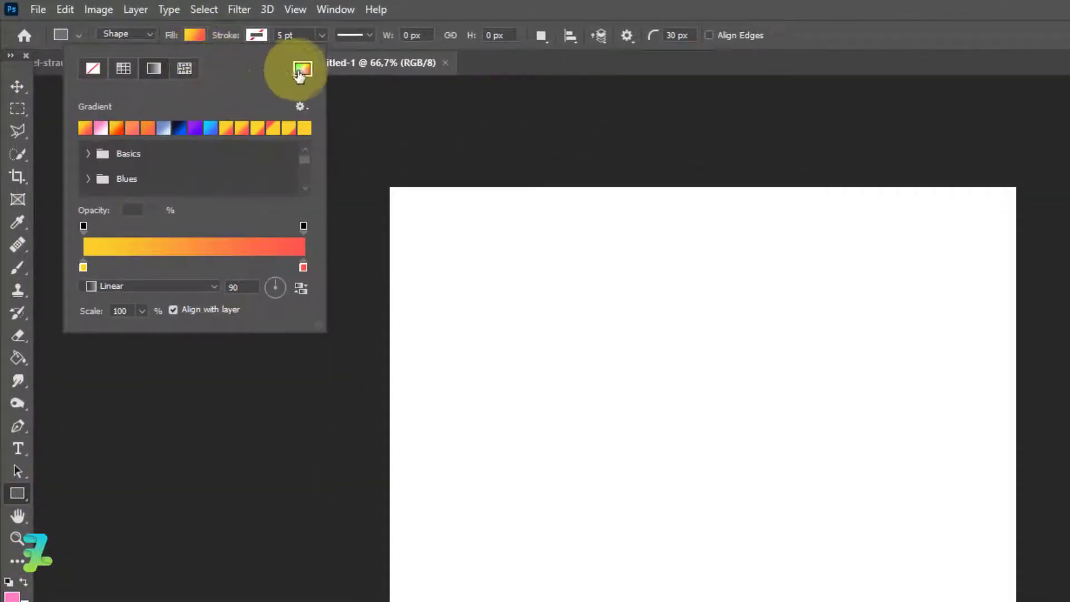
{"action": "scroll", "coordinate": [109, 182], "scroll_direction": "down", "scroll_amount": 2}
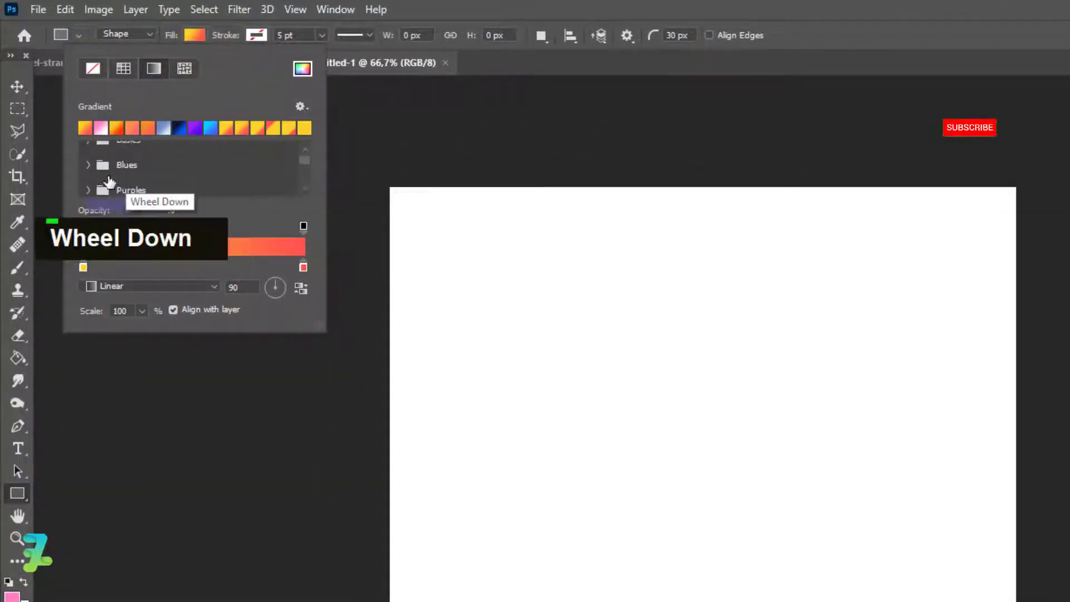
{"action": "scroll", "coordinate": [115, 183], "scroll_direction": "down", "scroll_amount": 3}
{"action": "scroll", "coordinate": [116, 187], "scroll_direction": "up", "scroll_amount": 2}
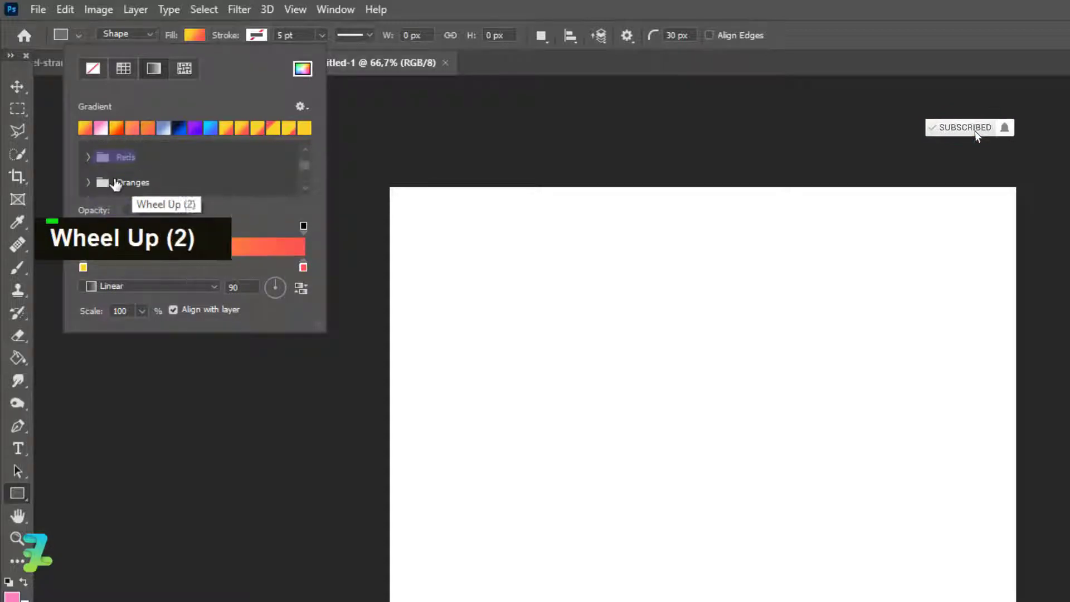
{"action": "scroll", "coordinate": [234, 186], "scroll_direction": "down", "scroll_amount": 1}
{"action": "scroll", "coordinate": [223, 178], "scroll_direction": "down", "scroll_amount": 5}
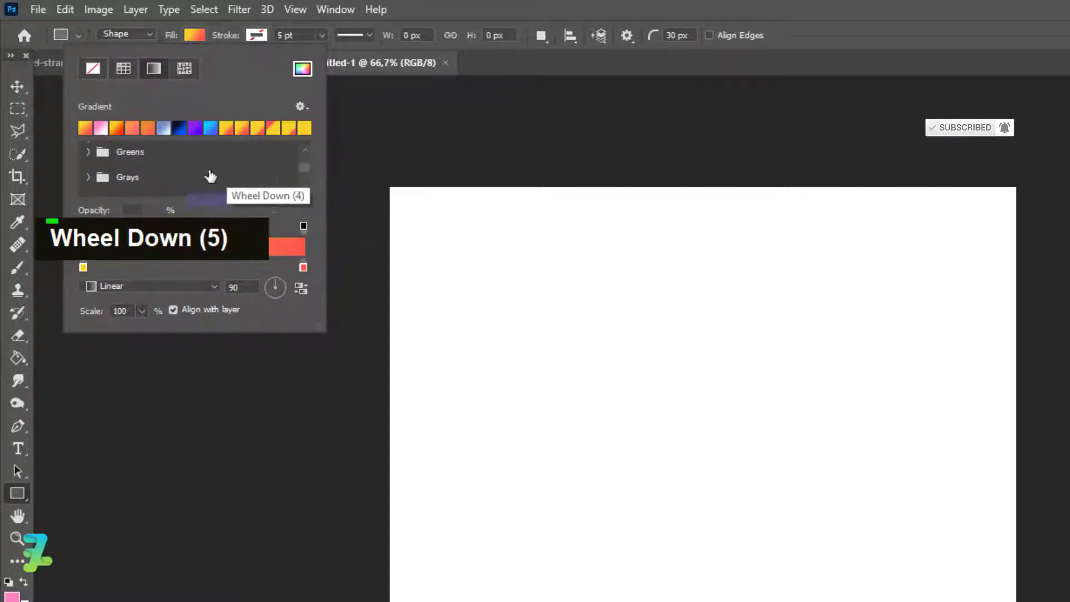
{"action": "left_click", "coordinate": [88, 163]}
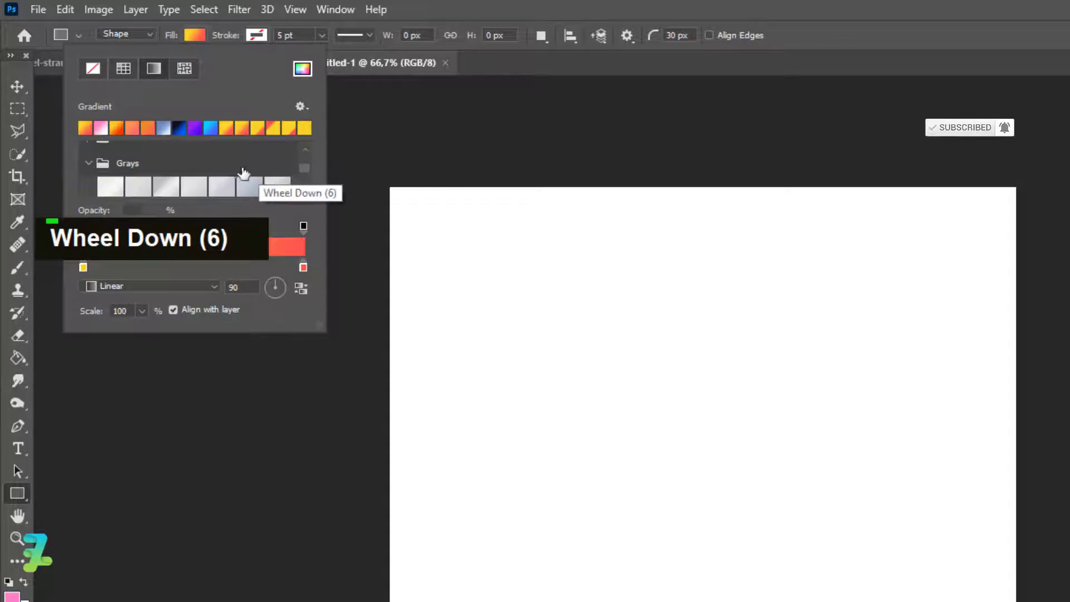
{"action": "scroll", "coordinate": [243, 176], "scroll_direction": "down", "scroll_amount": 3}
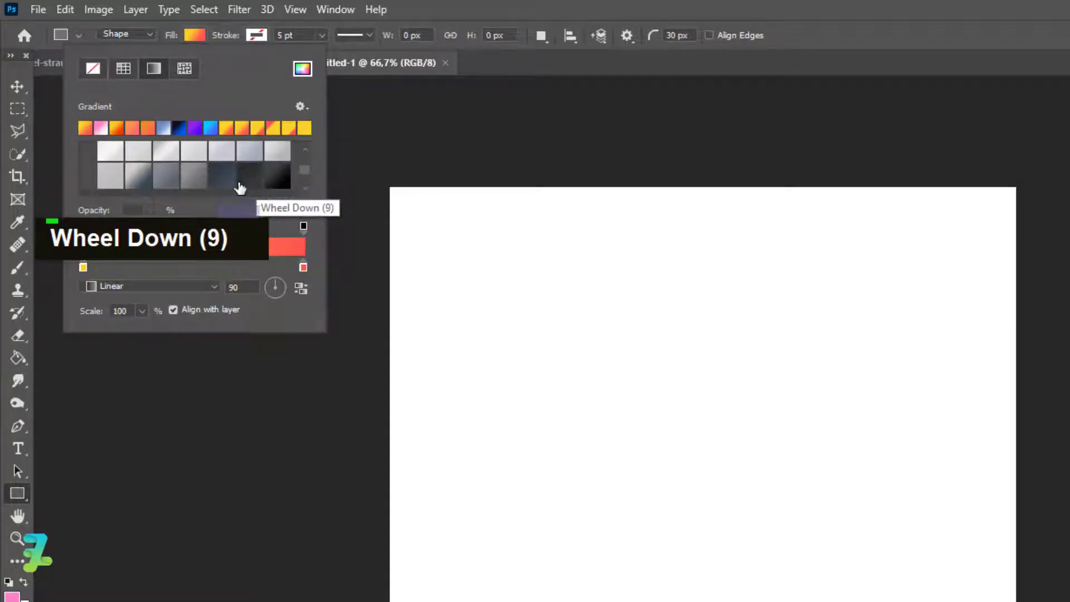
{"action": "scroll", "coordinate": [151, 168], "scroll_direction": "up", "scroll_amount": 1}
{"action": "left_click", "coordinate": [144, 170]}
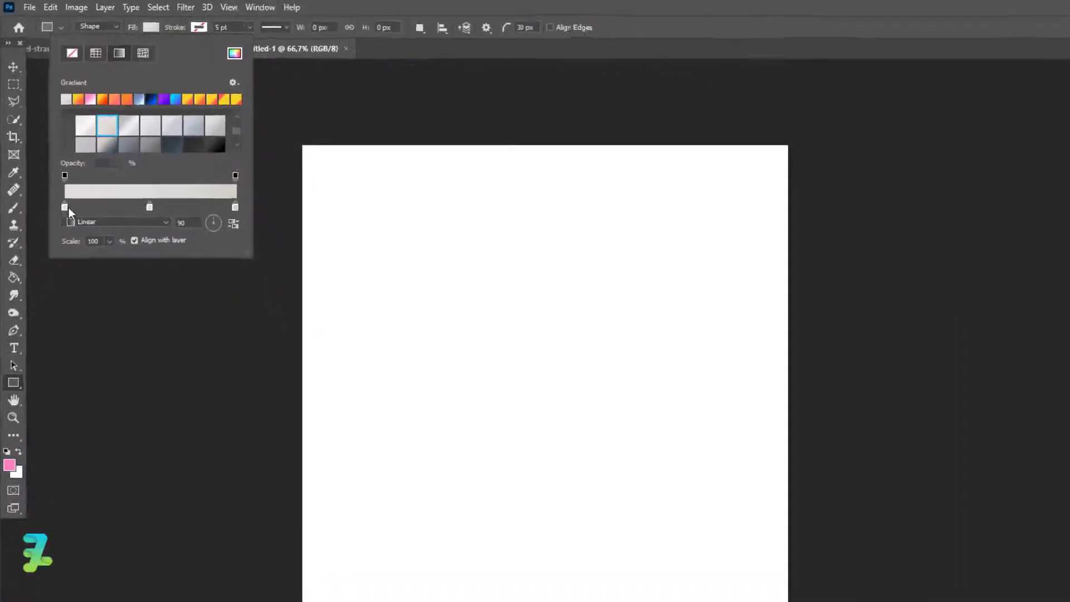
- Set the fill gradient's three color stops, from first to last, to #e1deda, #dddcd7 and #d2cec7
{"action": "left_click", "coordinate": [83, 267]}
{"action": "double_click", "coordinate": [52, 171]}
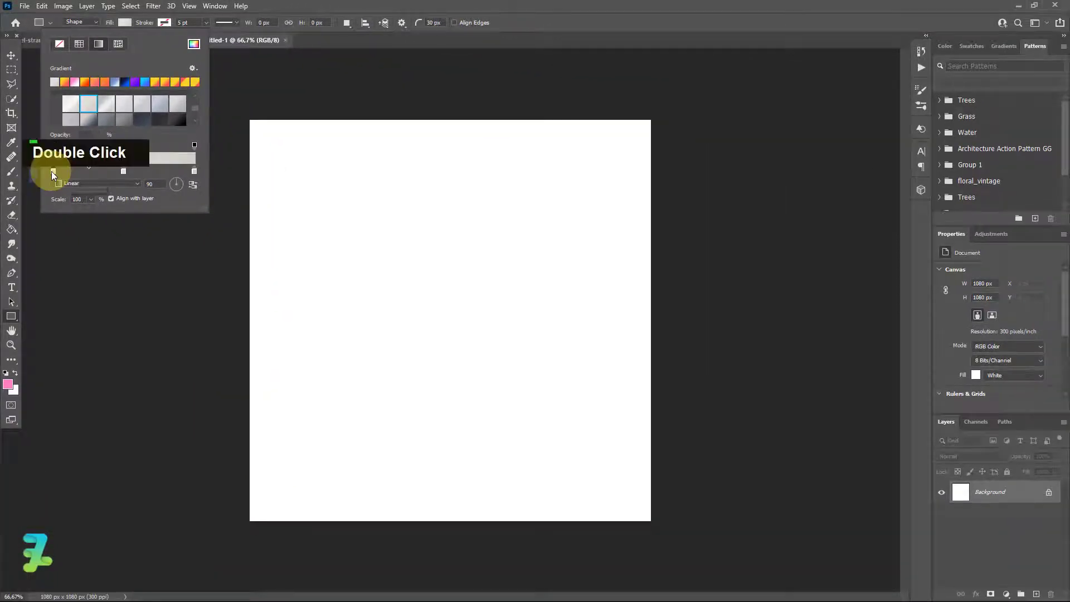
{"action": "double_click", "coordinate": [826, 439]}
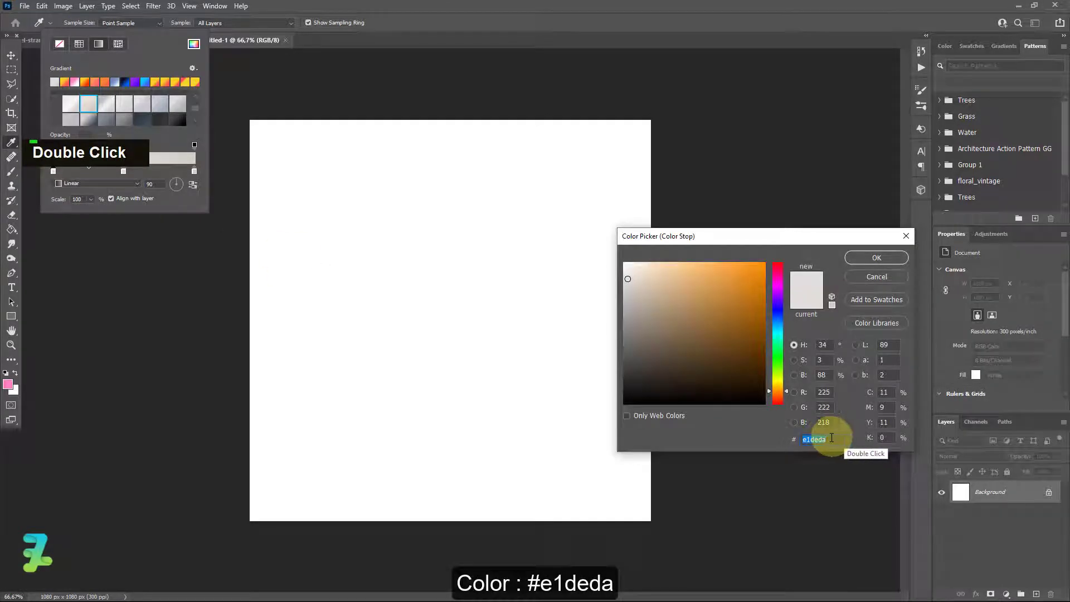
{"action": "left_click", "coordinate": [878, 258]}
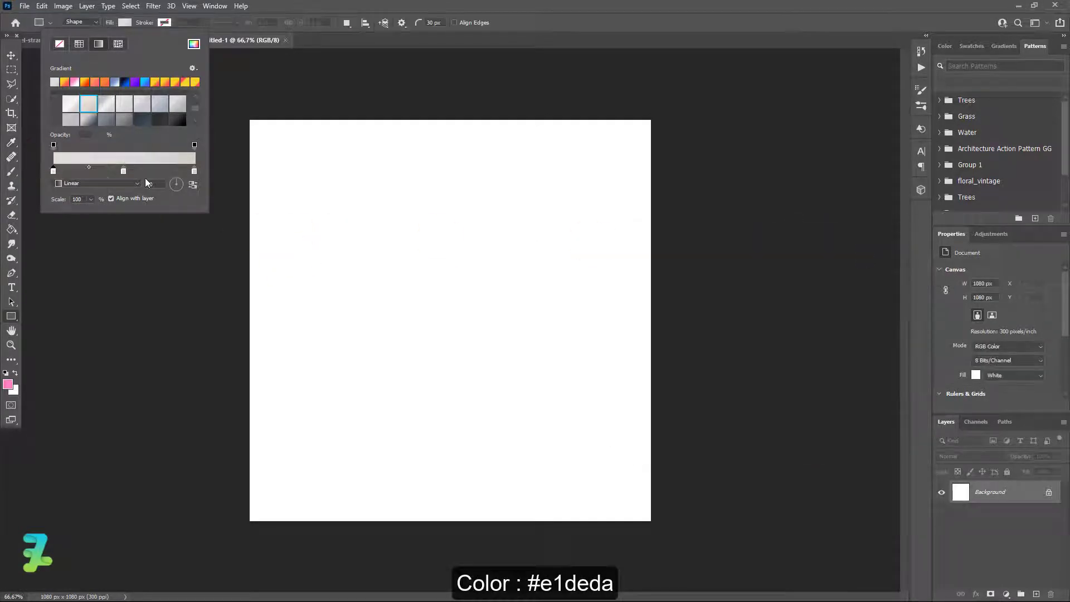
{"action": "double_click", "coordinate": [123, 171]}
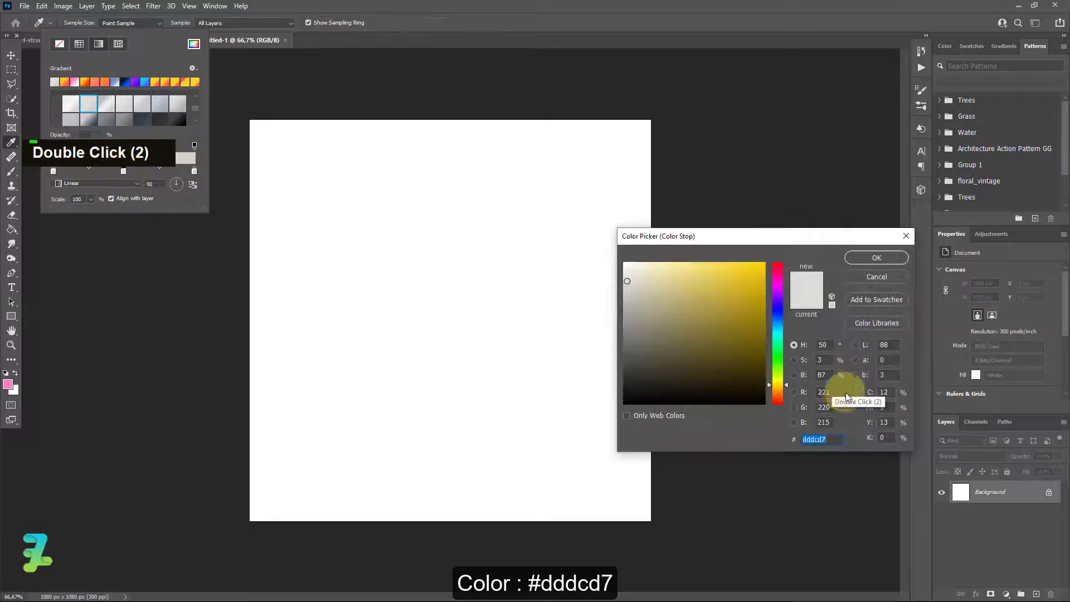
{"action": "double_click", "coordinate": [850, 441]}
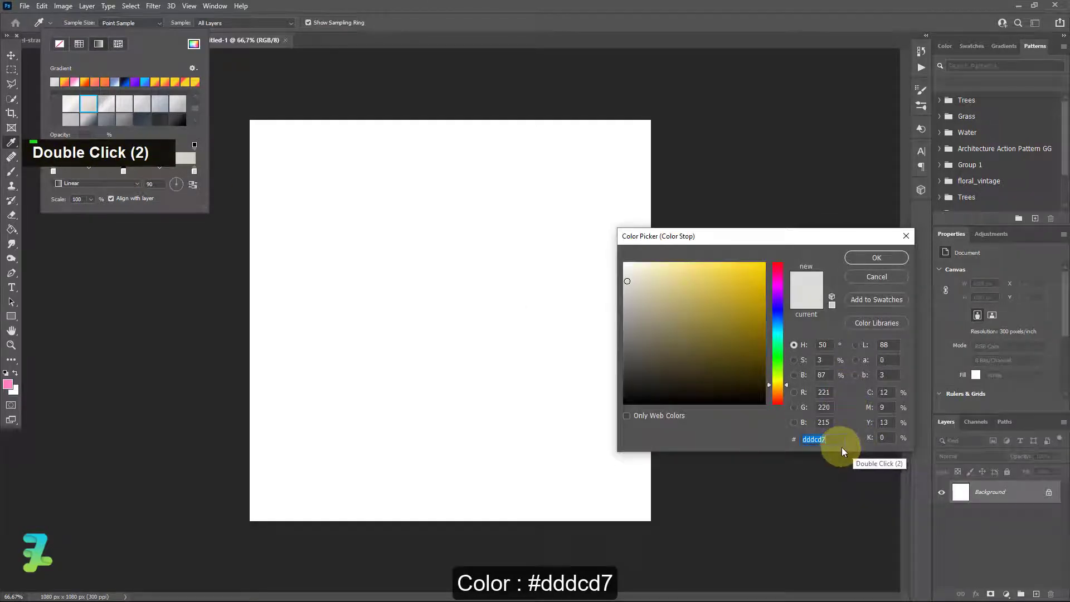
{"action": "left_click", "coordinate": [872, 263]}
{"action": "double_click", "coordinate": [194, 172]}
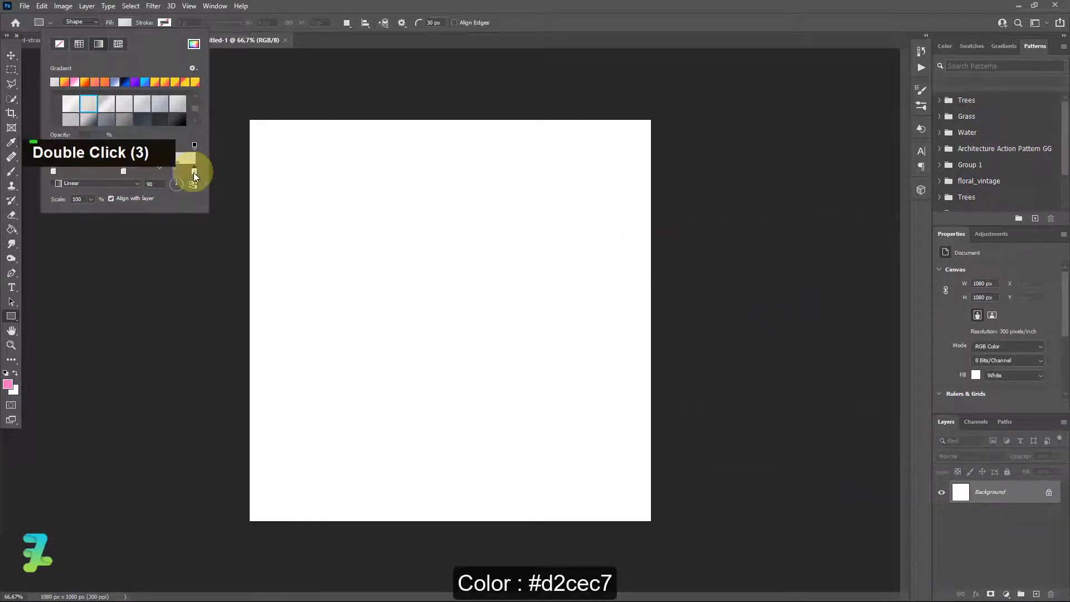
{"action": "double_click", "coordinate": [822, 439]}
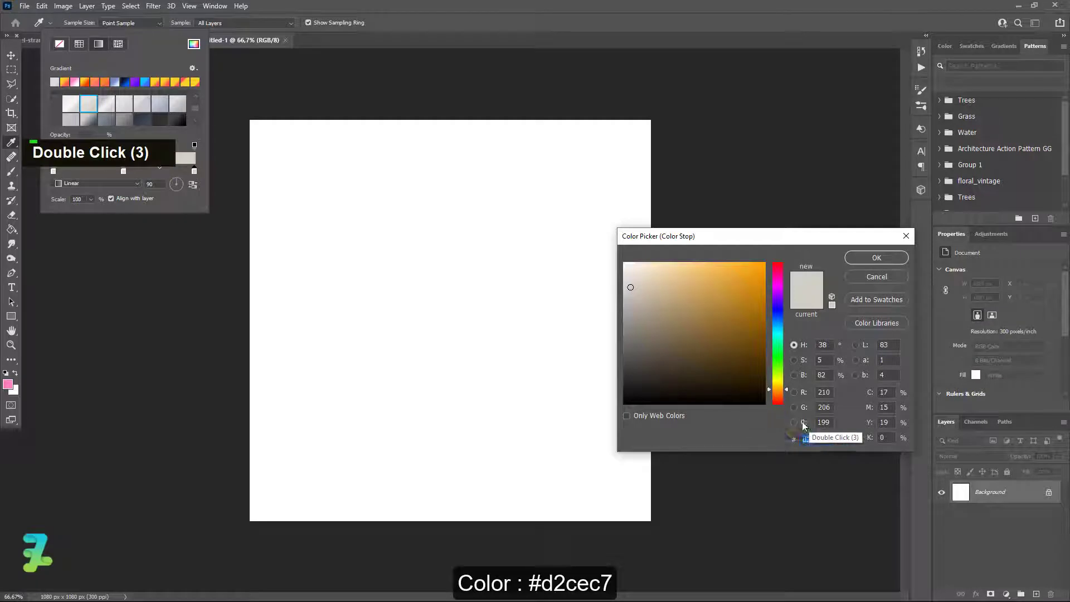
{"action": "left_click", "coordinate": [884, 259]}
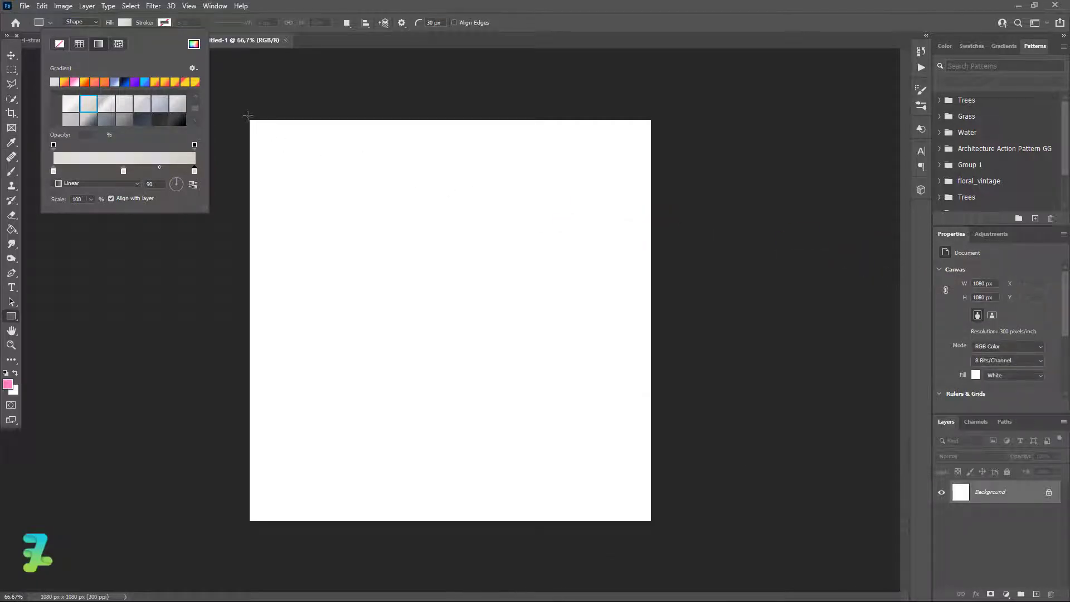
- Draw a rectangle about 492 x 1123 px over the canvas's left part and set all its corner radii to 0 px
{"action": "left_click_drag", "start_coordinate": [248, 115], "coordinate": [429, 533]}
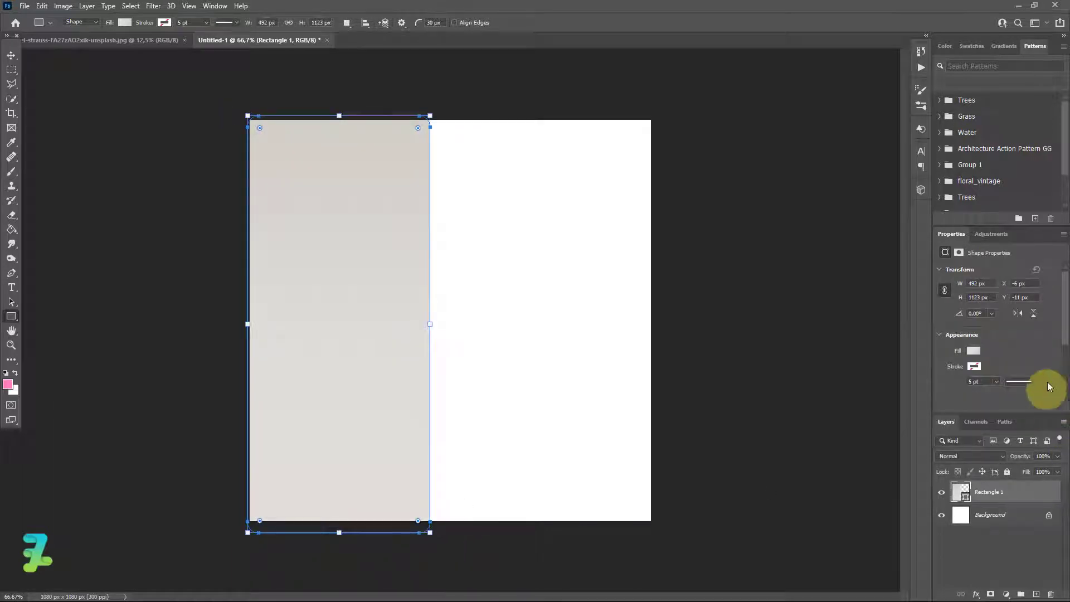
{"action": "scroll", "coordinate": [1047, 354], "scroll_direction": "down", "scroll_amount": 2}
{"action": "scroll", "coordinate": [1055, 347], "scroll_direction": "up", "scroll_amount": 1}
{"action": "scroll", "coordinate": [1047, 351], "scroll_direction": "down", "scroll_amount": 2}
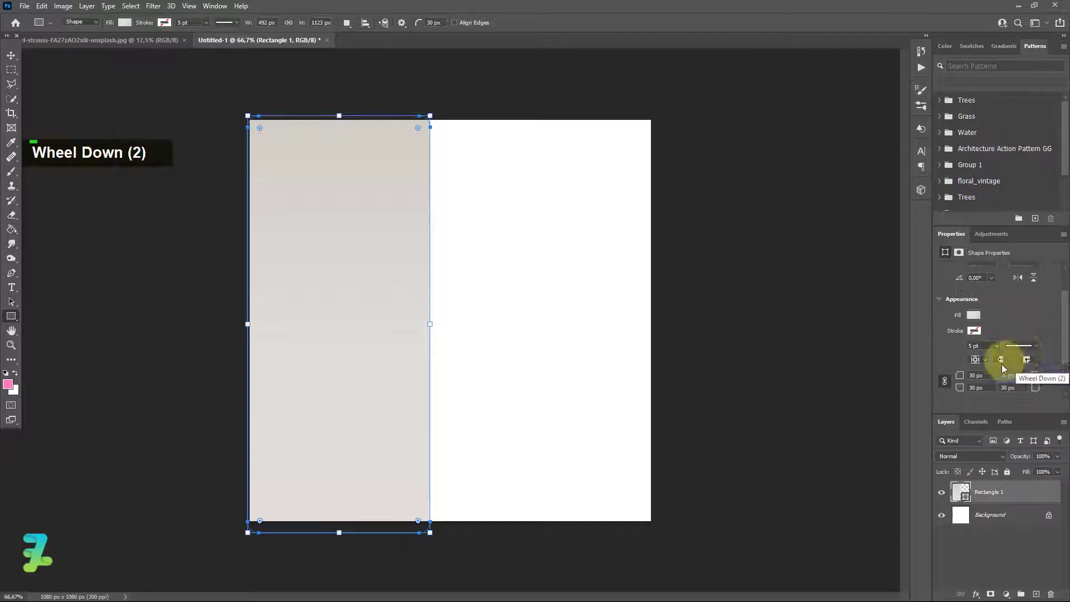
{"action": "type", "text": "0"}
{"action": "key", "text": "BackSpace"}
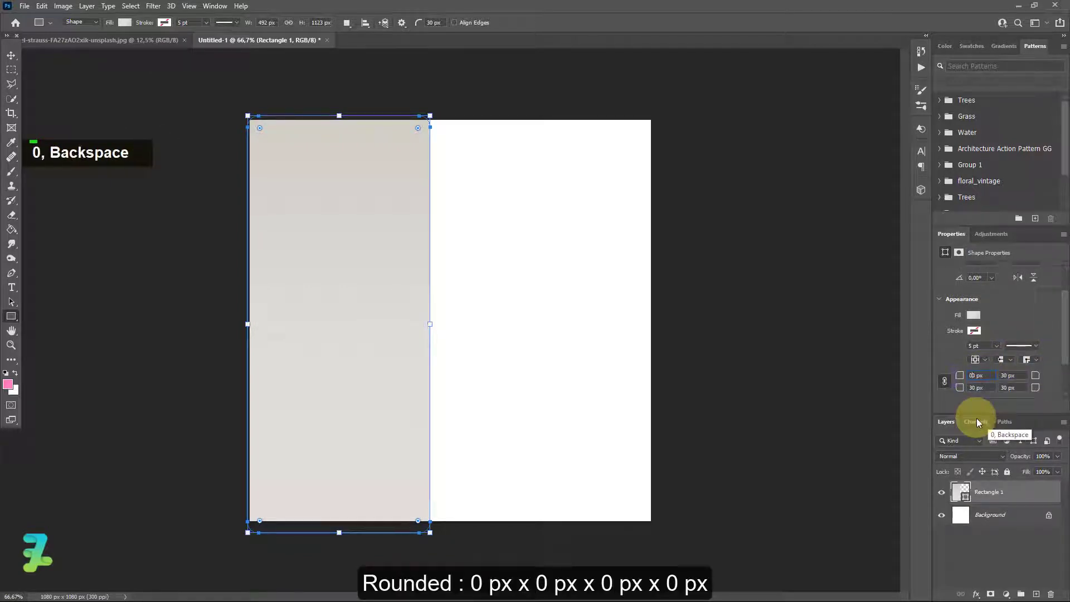
{"action": "key", "text": "Return"}
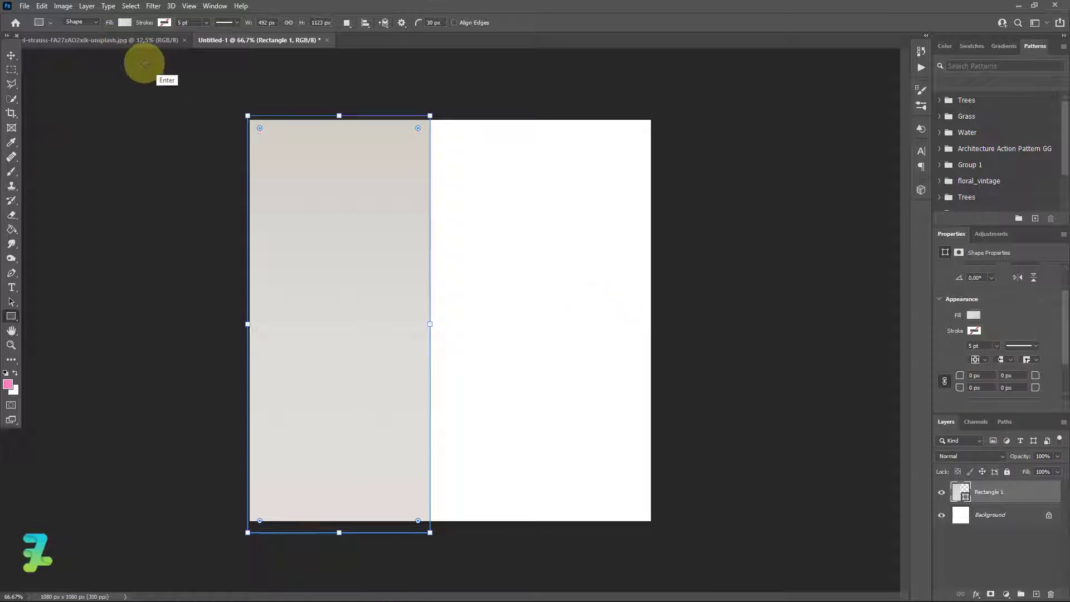
- Slant the rectangle horizontally by about -10.8° and place its upper left corner on the canvas's upper left corner
{"action": "left_click", "coordinate": [11, 55]}
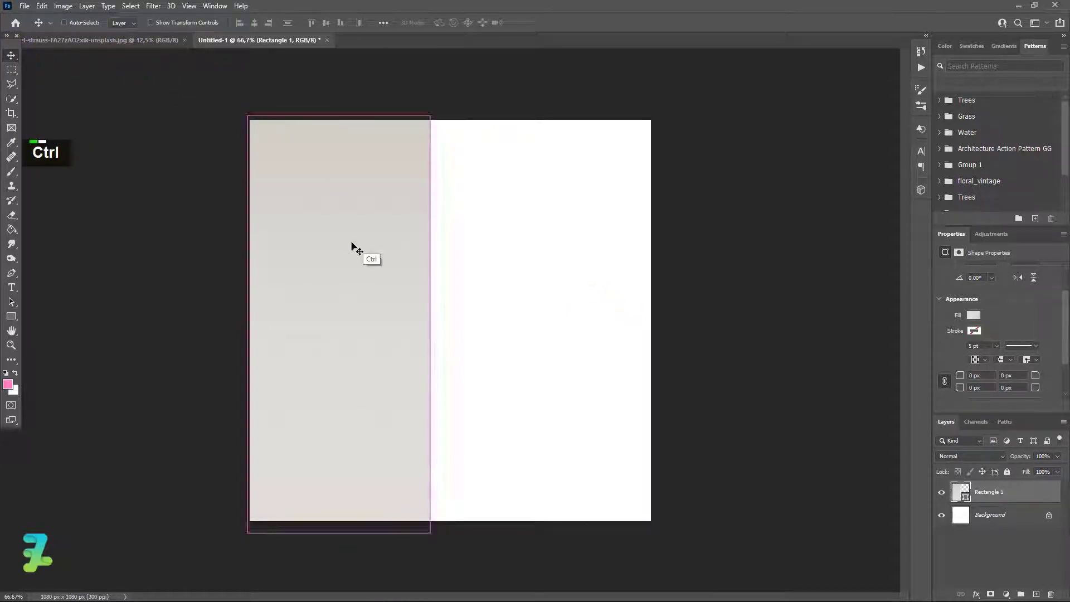
{"action": "key", "text": "ctrl+t"}
{"action": "right_click", "coordinate": [381, 224]}
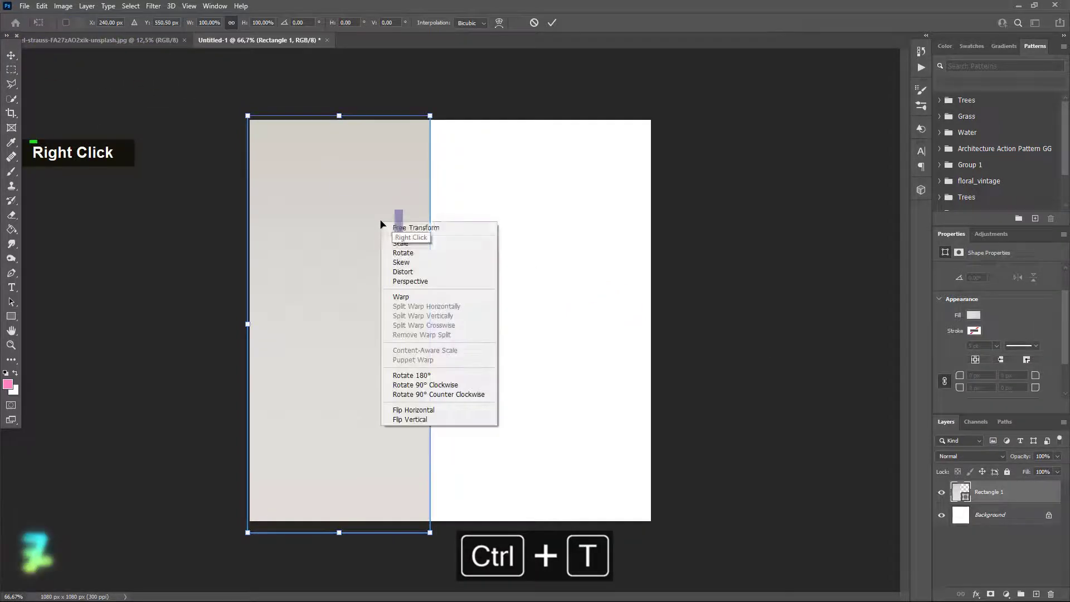
{"action": "left_click", "coordinate": [395, 281]}
{"action": "left_click_drag", "start_coordinate": [337, 116], "coordinate": [416, 122]}
{"action": "left_click_drag", "start_coordinate": [386, 226], "coordinate": [311, 231]}
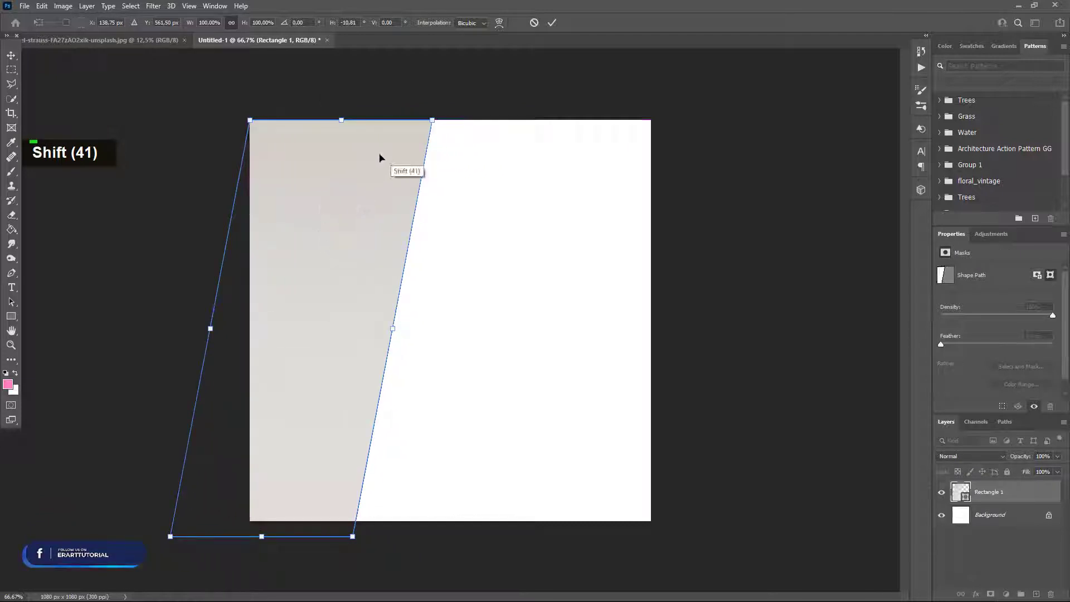
{"action": "left_click", "coordinate": [7, 60]}
- Enlarge the slanted shape to about 127% and position it to extend past the canvas's left, top and bottom edges, vertically centered at 540 px
{"action": "key", "text": "ctrl+t"}
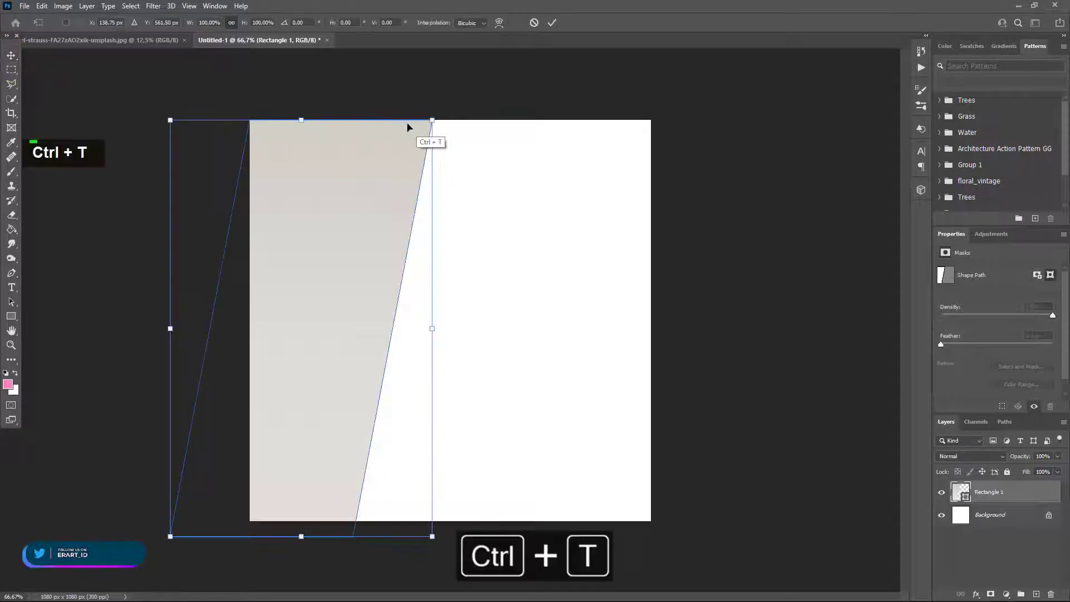
{"action": "left_click_drag", "start_coordinate": [433, 119], "coordinate": [455, 86]}
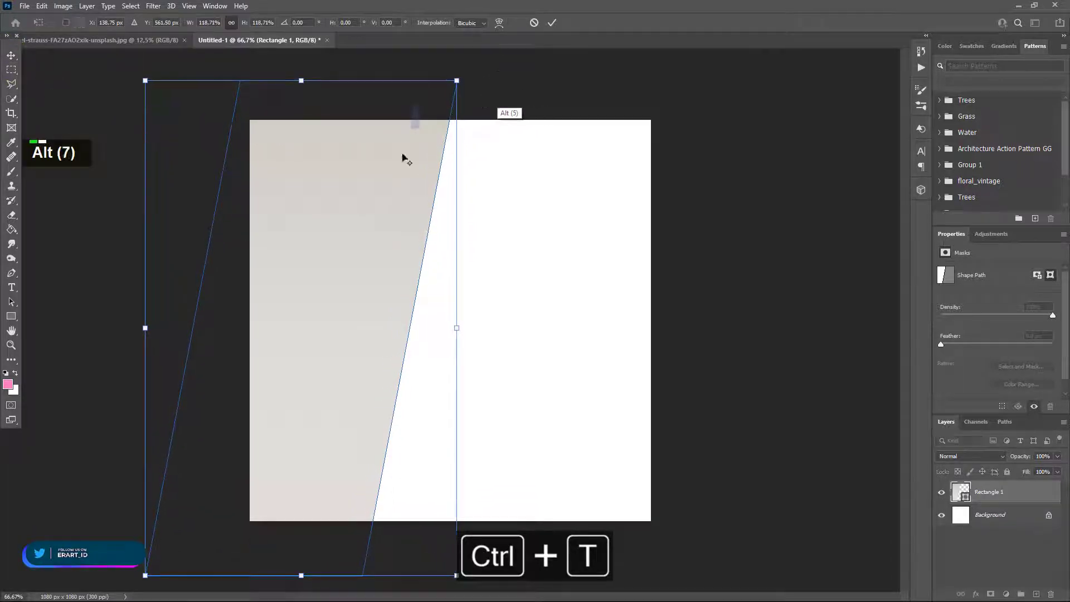
{"action": "left_click_drag", "start_coordinate": [258, 241], "coordinate": [273, 211]}
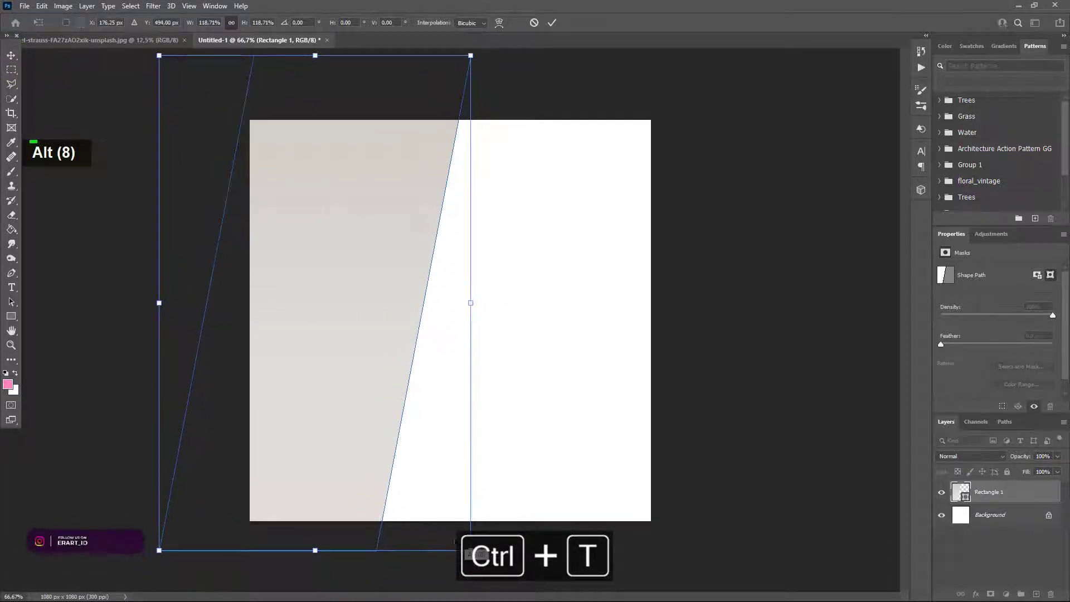
{"action": "left_click_drag", "start_coordinate": [470, 550], "coordinate": [493, 586]}
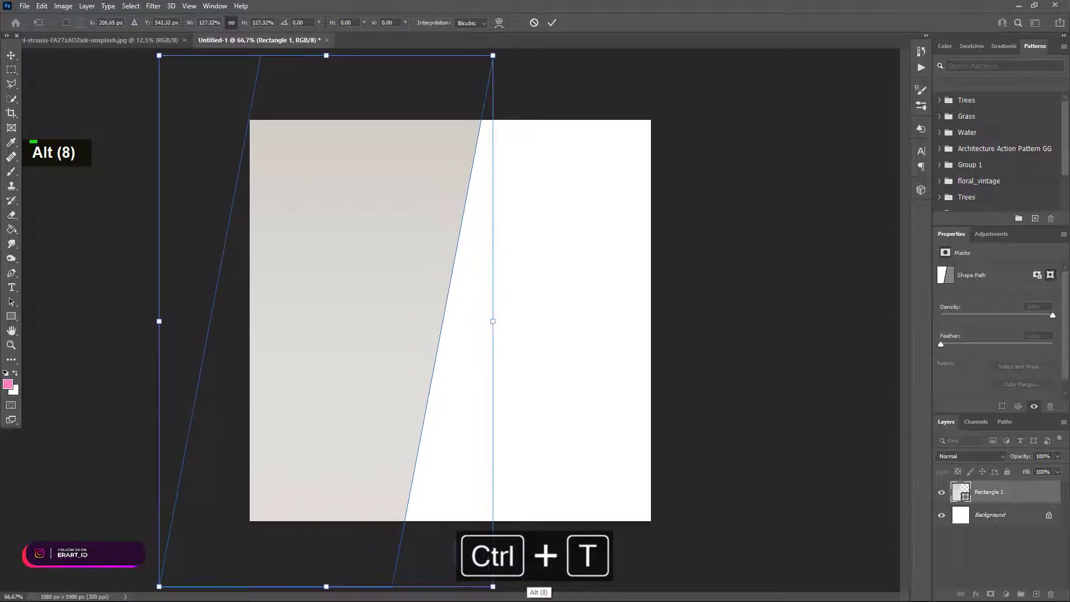
{"action": "key", "text": "ctrl+minus"}
{"action": "key", "text": "ctrl+minus"}
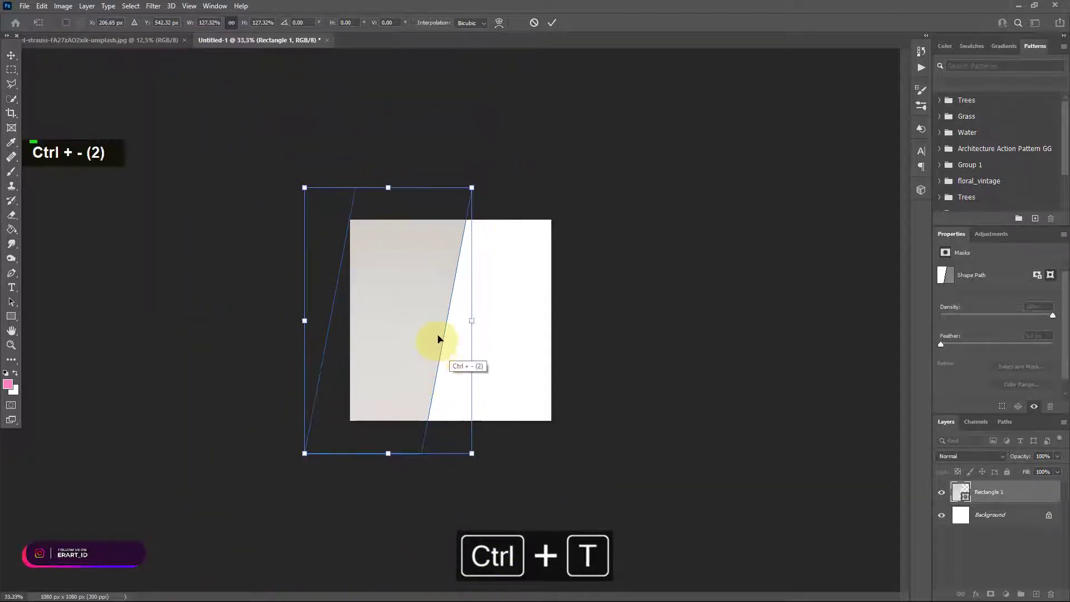
{"action": "left_click_drag", "start_coordinate": [439, 337], "coordinate": [433, 331]}
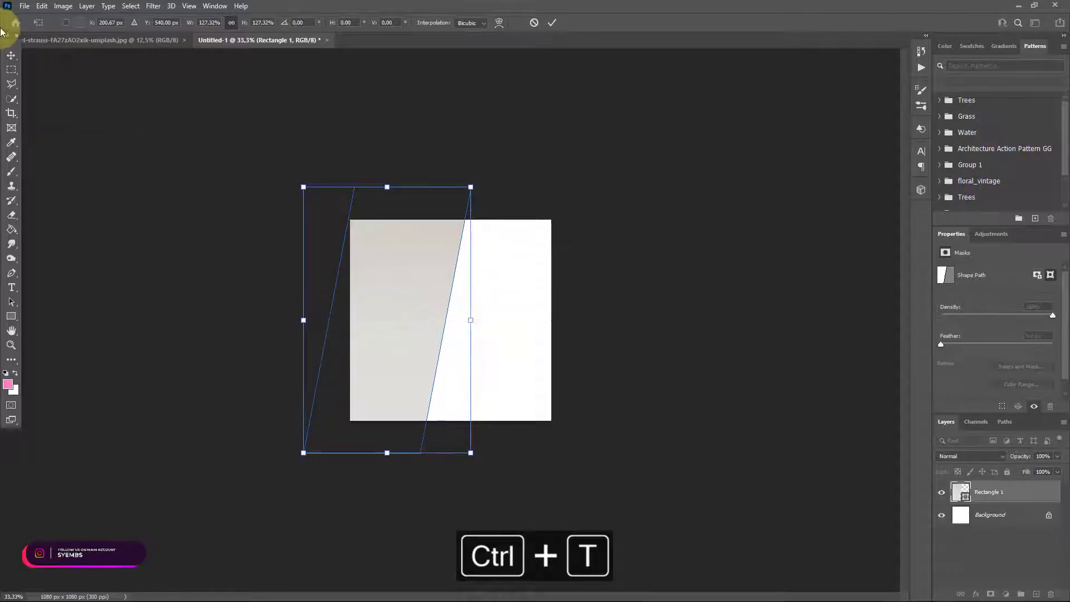
{"action": "left_click", "coordinate": [11, 55]}
{"action": "key", "text": "ctrl+equal"}
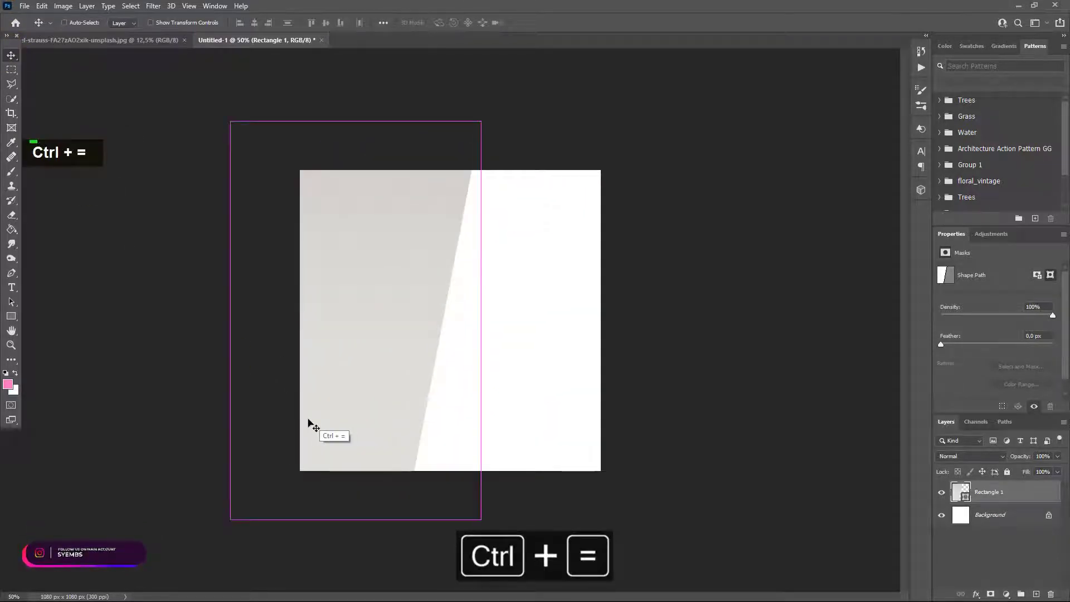
- Duplicate the slanted rectangle's layer
{"action": "key", "text": "ctrl+j"}
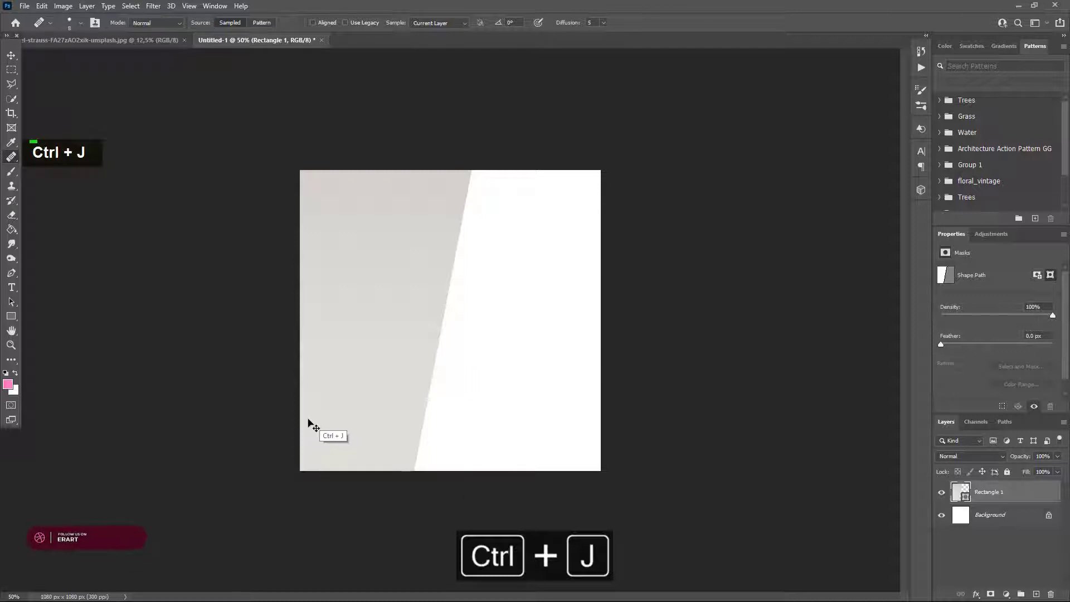
{"action": "left_click", "coordinate": [10, 55]}
{"action": "key", "text": "ctrl+j"}
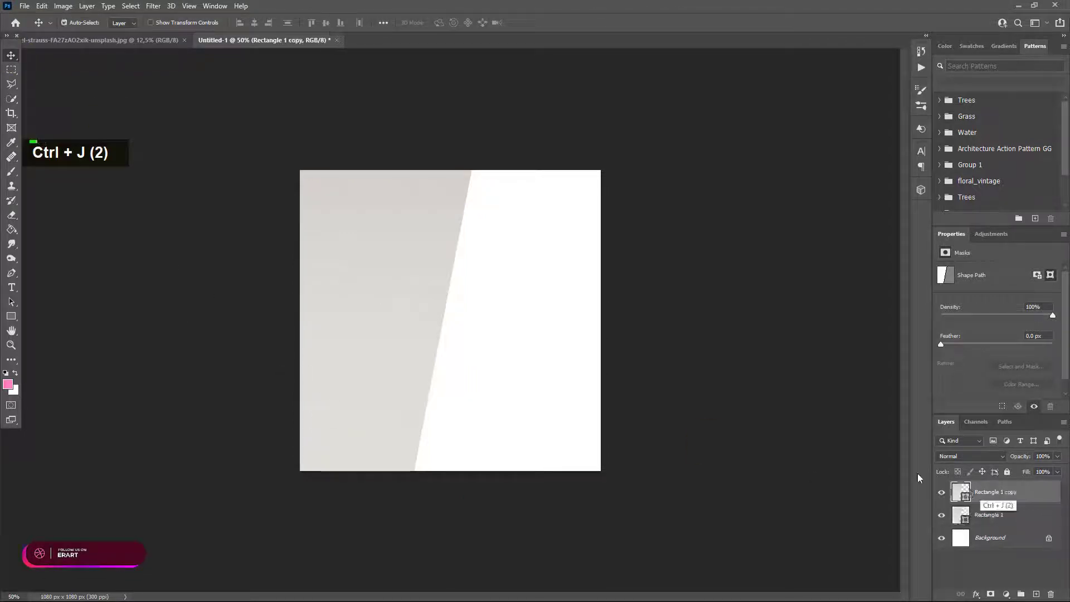
- Rotate the duplicated slanted rectangle by about -19.6° and move its layer below the original Rectangle 1 layer
{"action": "key", "text": "ctrl+t"}
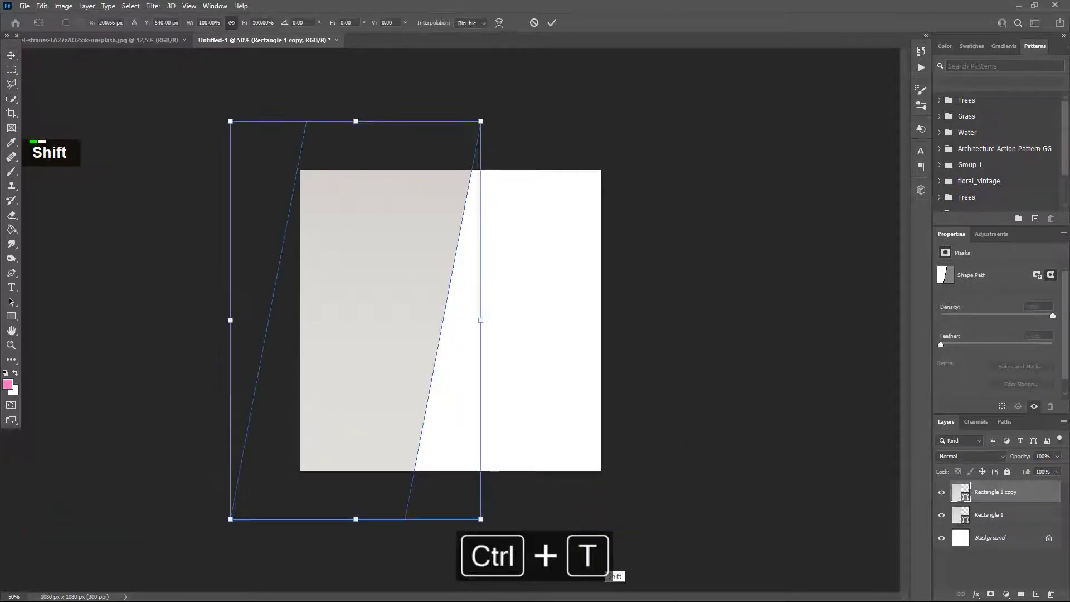
{"action": "left_click_drag", "start_coordinate": [588, 555], "coordinate": [630, 513]}
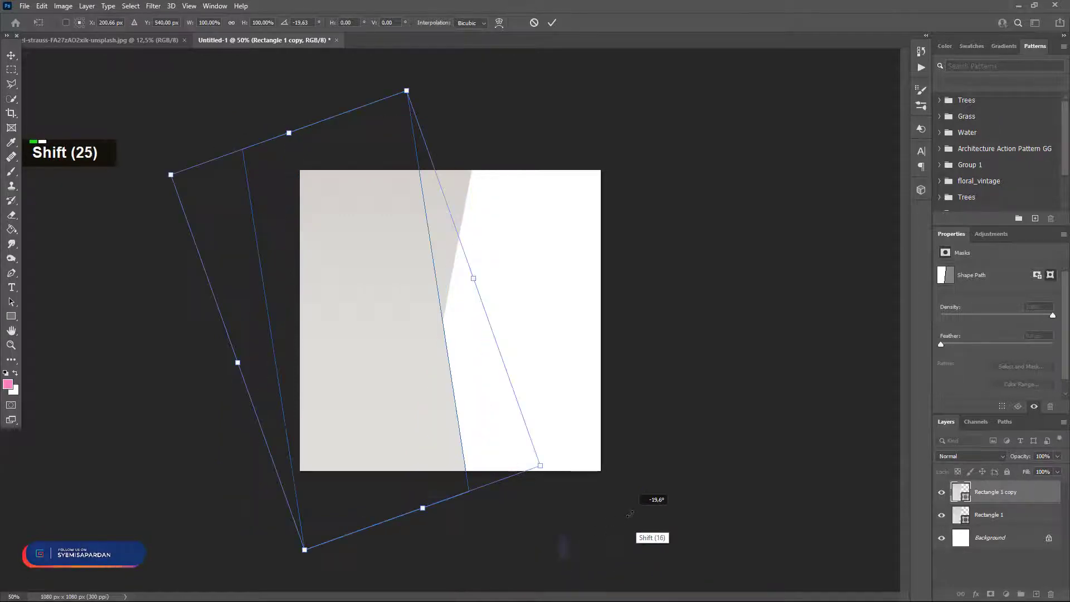
{"action": "left_click", "coordinate": [11, 54]}
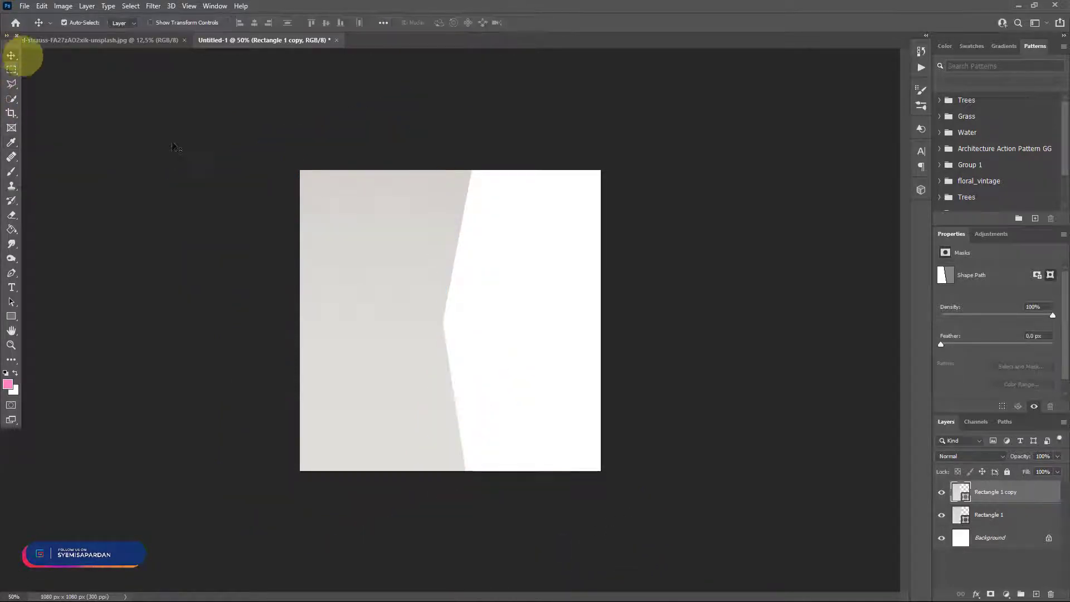
{"action": "left_click_drag", "start_coordinate": [961, 492], "coordinate": [964, 526]}
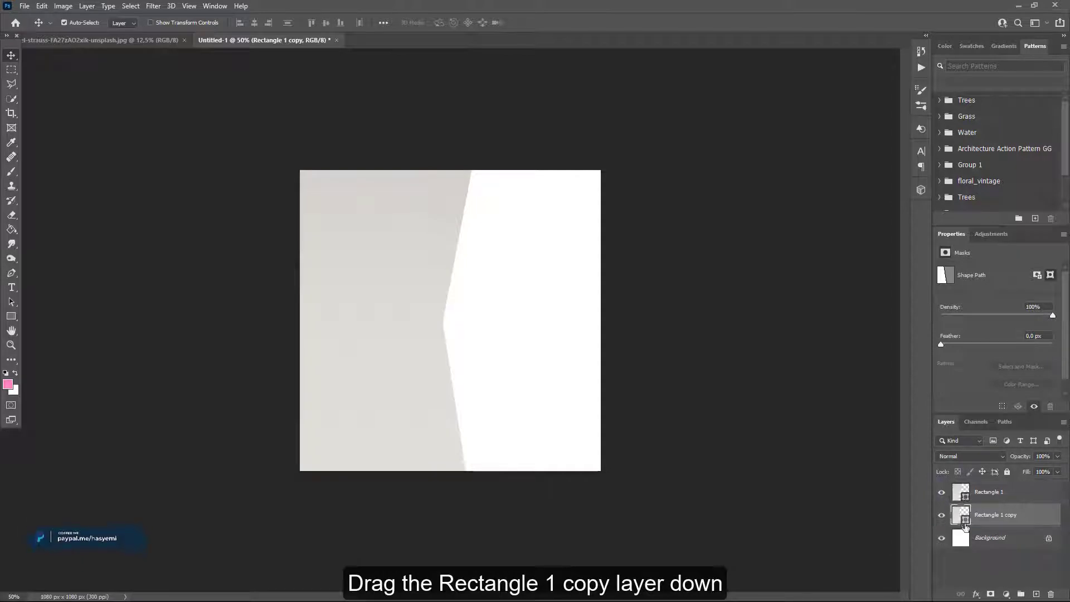
- Edit the rectangle copy's gradient fill: set the first color stop to #000000 and the middle stop's location to 36%
{"action": "double_click", "coordinate": [959, 513]}
{"action": "left_click", "coordinate": [695, 161]}
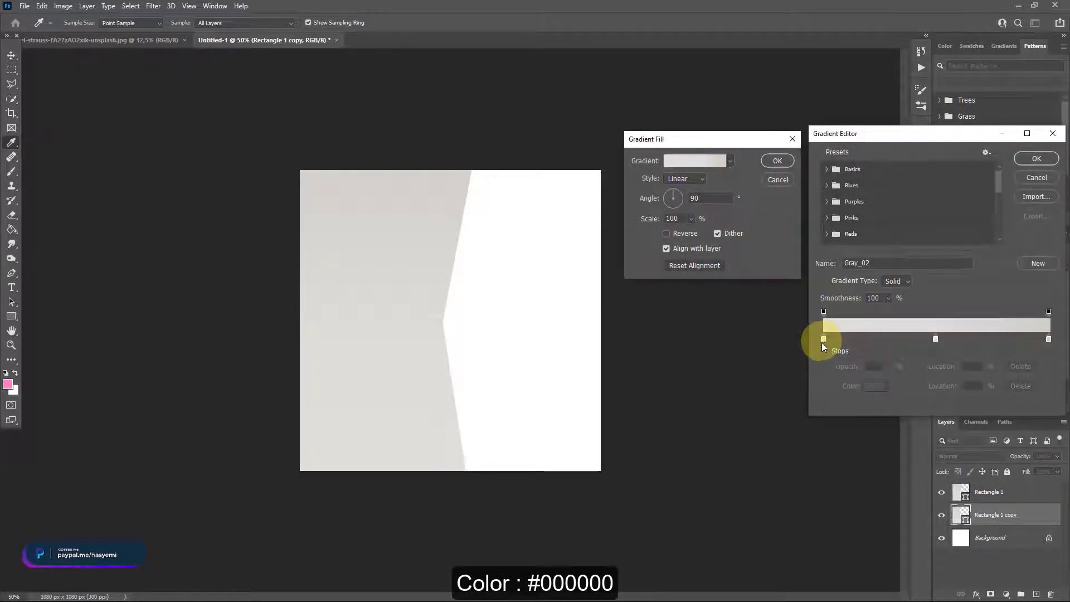
{"action": "double_click", "coordinate": [822, 339]}
{"action": "left_click_drag", "start_coordinate": [682, 350], "coordinate": [593, 407]}
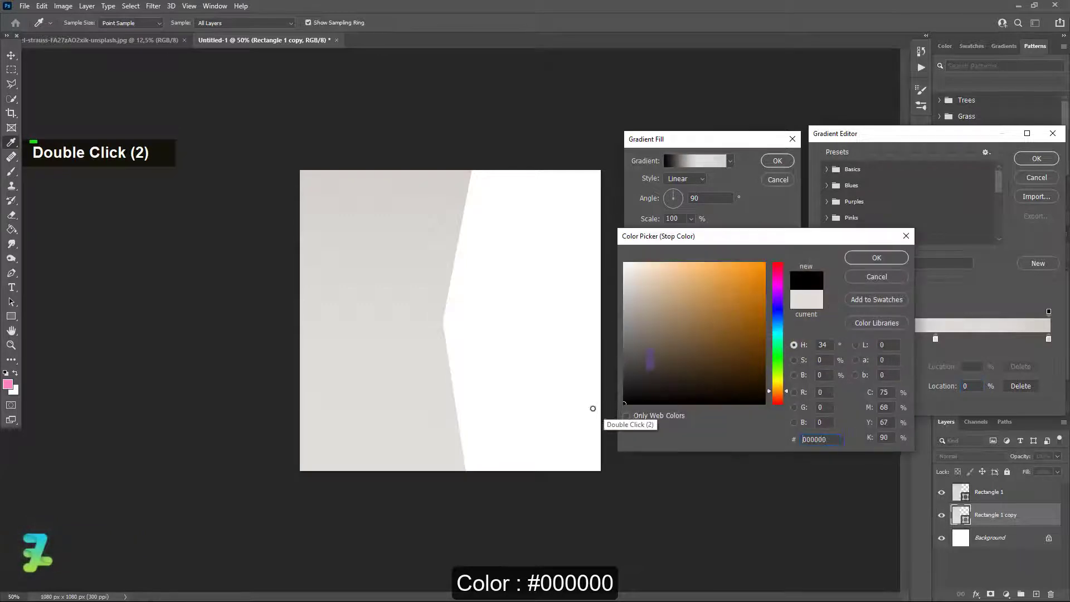
{"action": "left_click", "coordinate": [870, 261]}
{"action": "left_click_drag", "start_coordinate": [935, 339], "coordinate": [904, 343]}
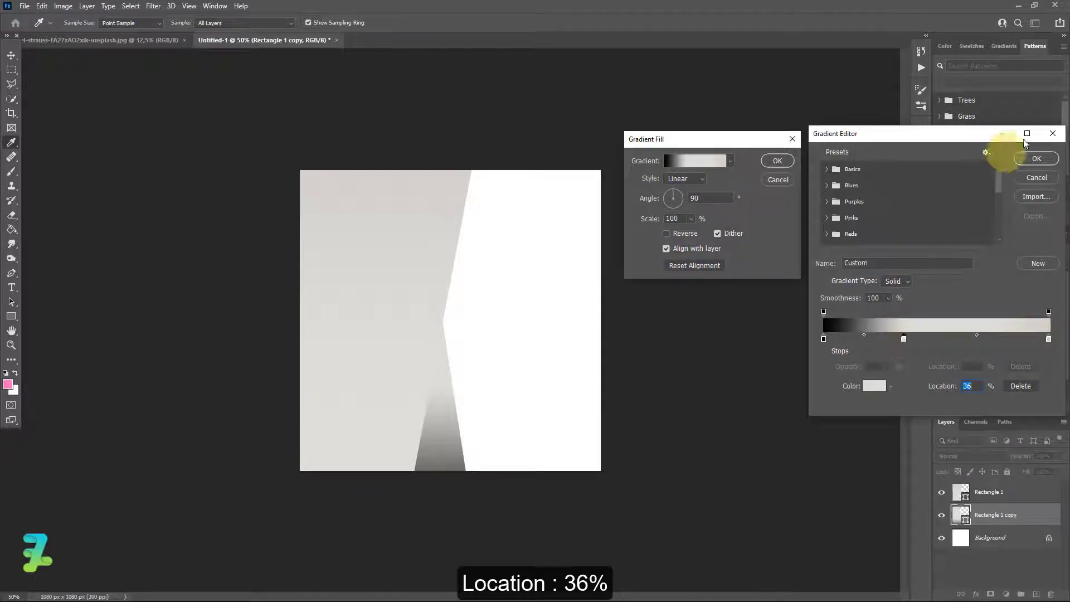
{"action": "left_click", "coordinate": [1035, 160]}
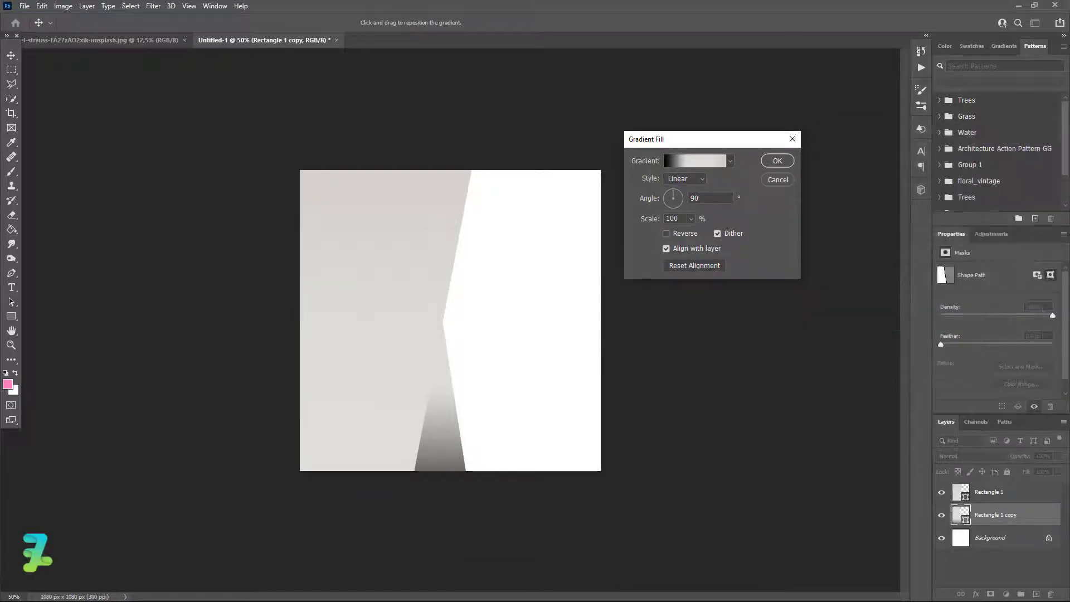
{"action": "double_click", "coordinate": [778, 159]}
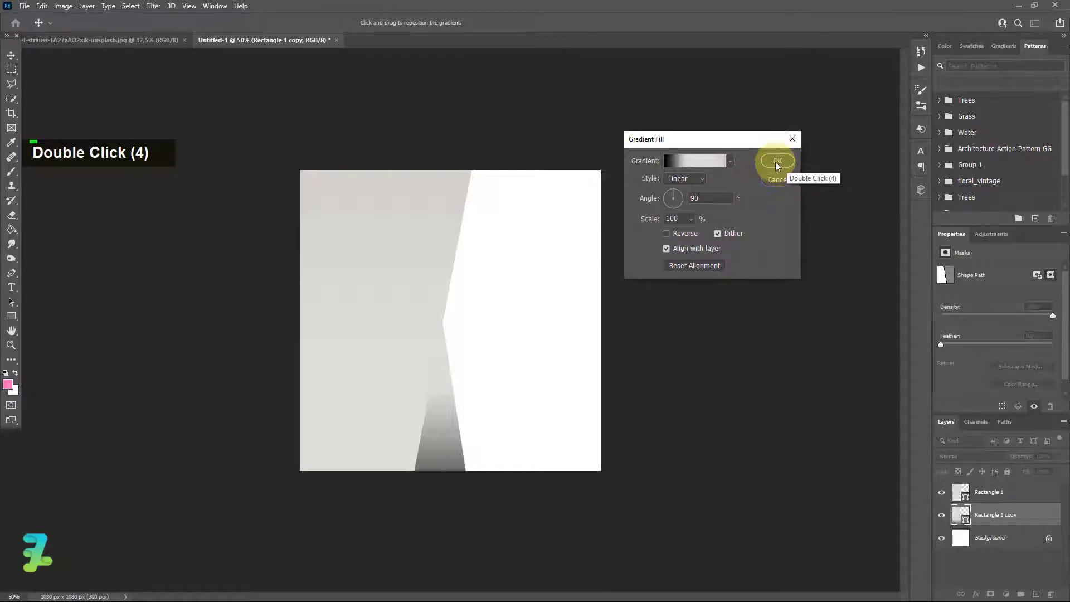
{"action": "left_click_drag", "start_coordinate": [736, 141], "coordinate": [663, 158]}
{"action": "key", "text": "Return"}
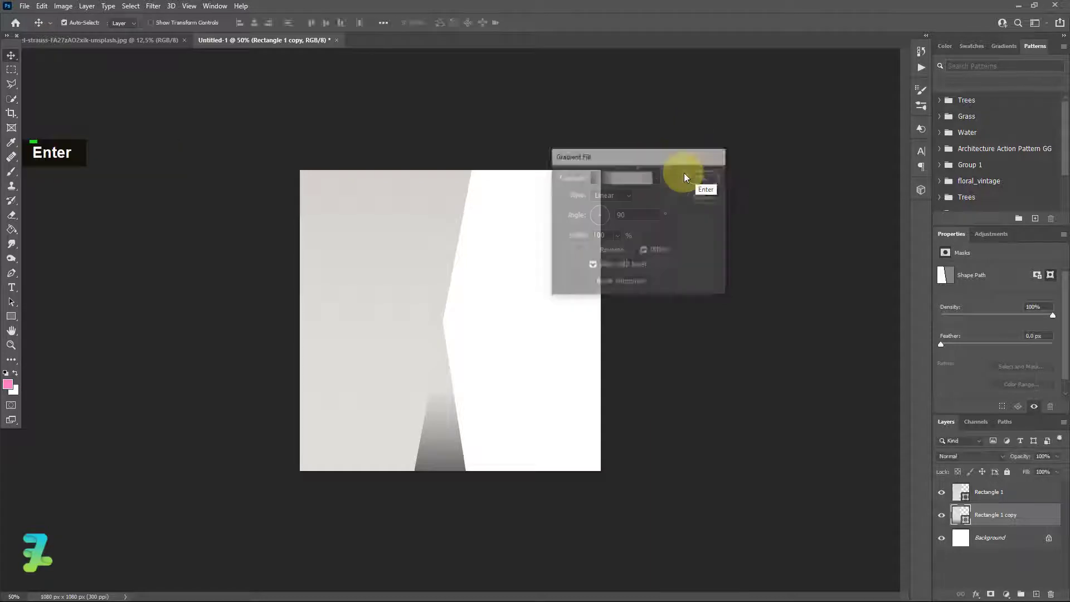
- Move the rotated rectangle copy slightly up and to the left, keeping its dark wedge beside the front shape's lower edge
{"action": "key", "text": "ctrl+equal"}
{"action": "key", "text": "ctrl+equal"}
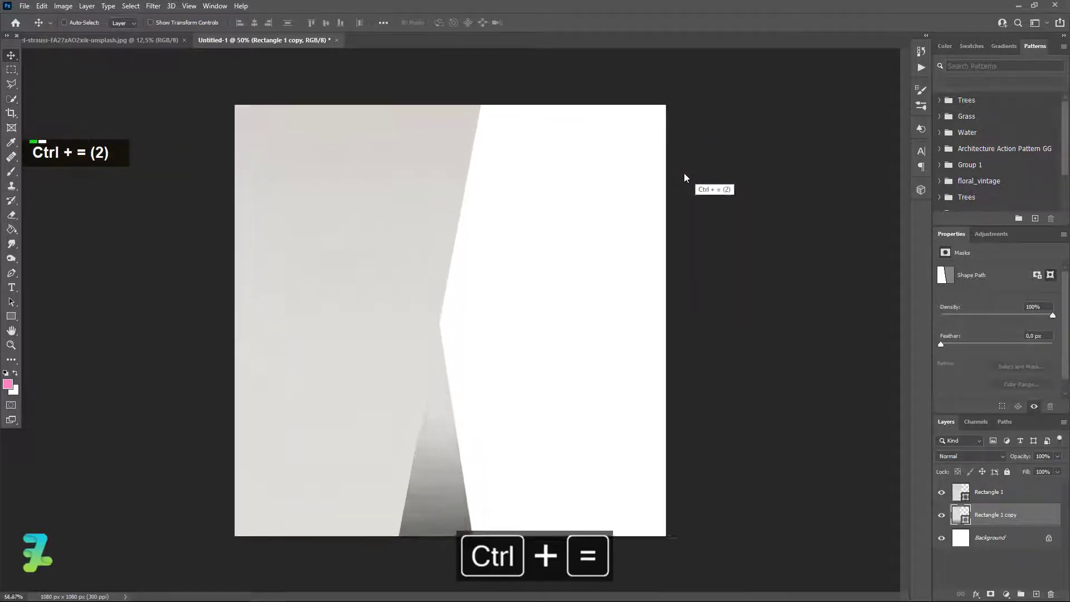
{"action": "key", "text": "ctrl+t"}
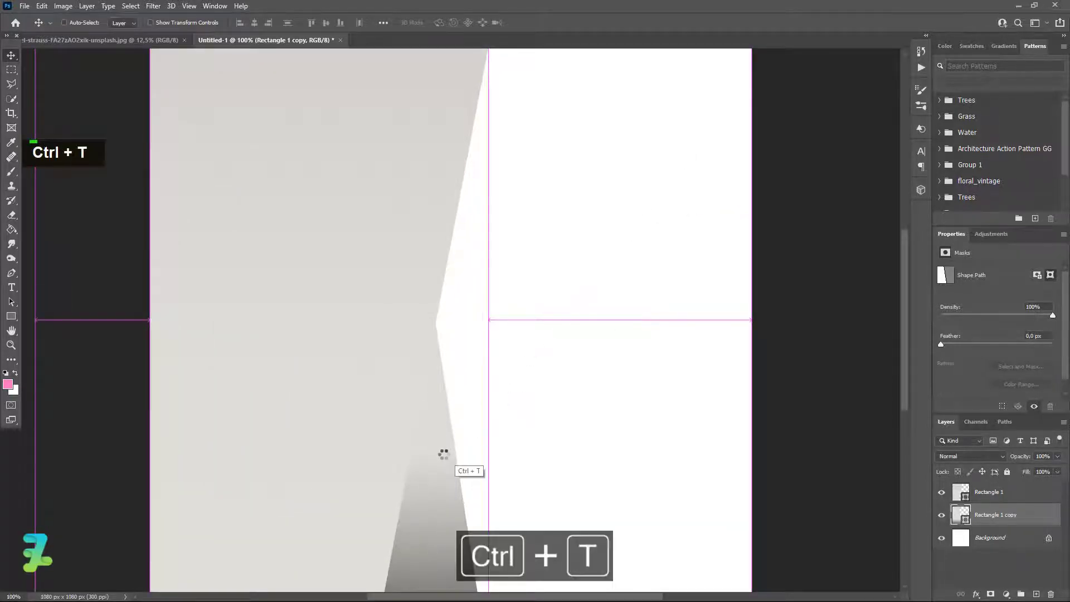
{"action": "left_click", "coordinate": [11, 55]}
{"action": "key", "text": "ctrl+t"}
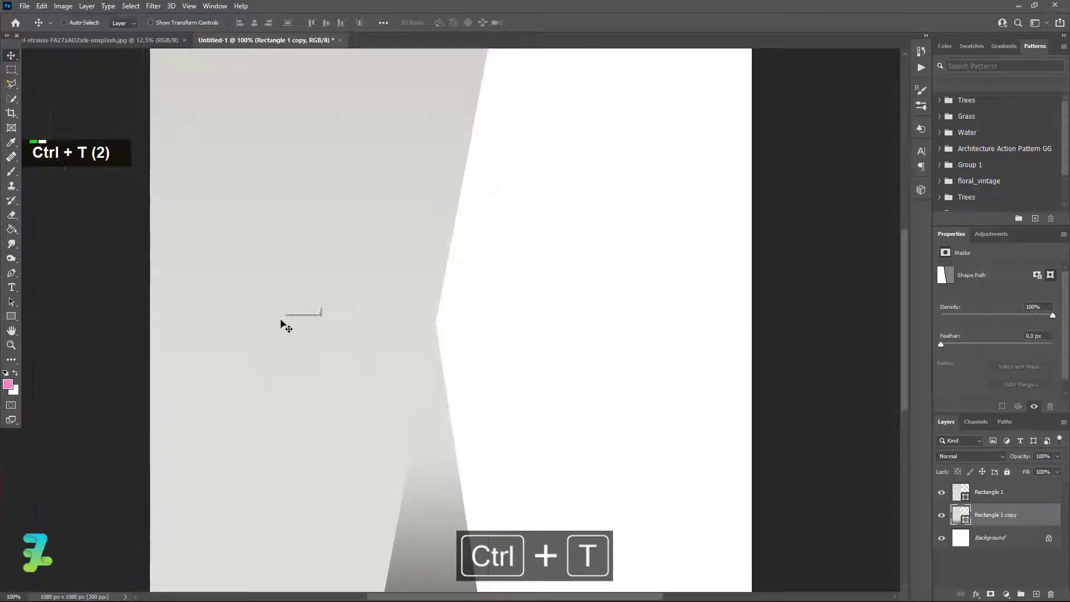
{"action": "left_click_drag", "start_coordinate": [419, 461], "coordinate": [435, 419]}
{"action": "scroll", "coordinate": [432, 437], "scroll_direction": "down", "scroll_amount": 6}
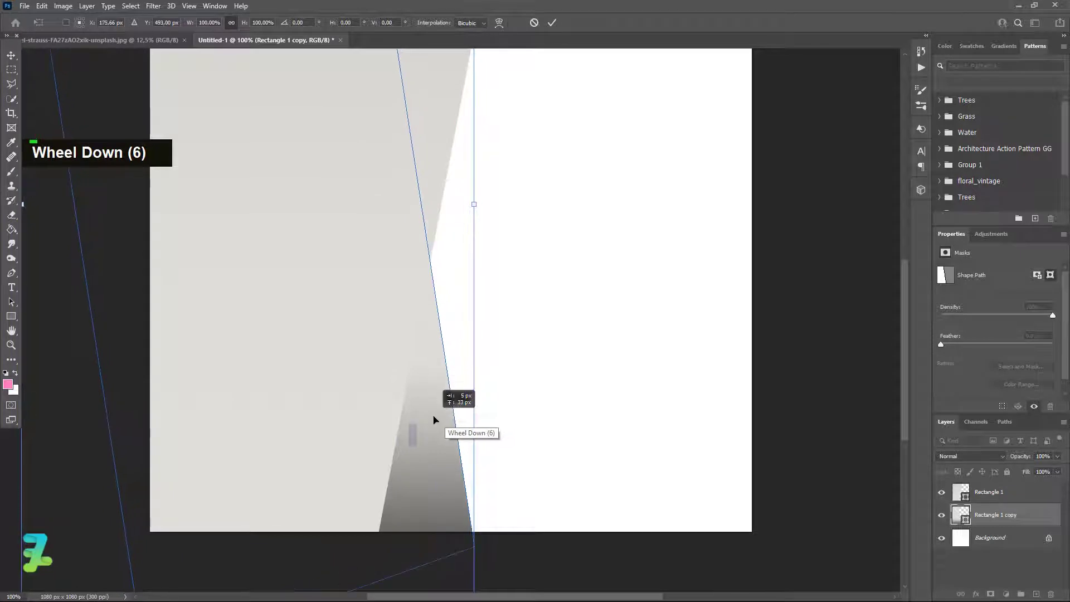
{"action": "left_click", "coordinate": [11, 55]}
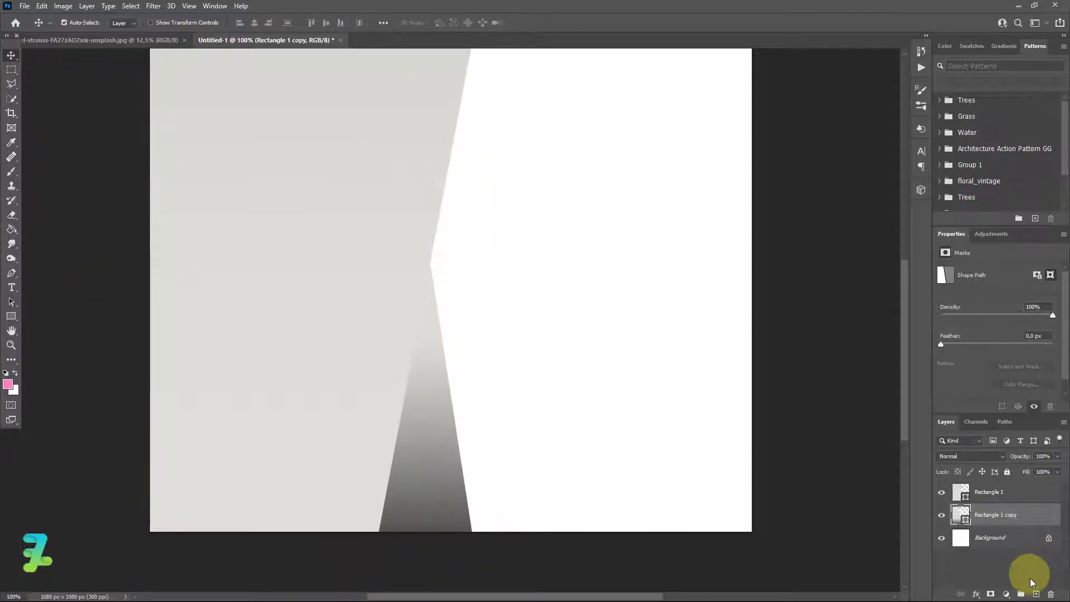
- Add a new layer above the rectangle copy and clip it to that shape
{"action": "left_click", "coordinate": [1035, 594]}
{"action": "right_click", "coordinate": [1021, 516]}
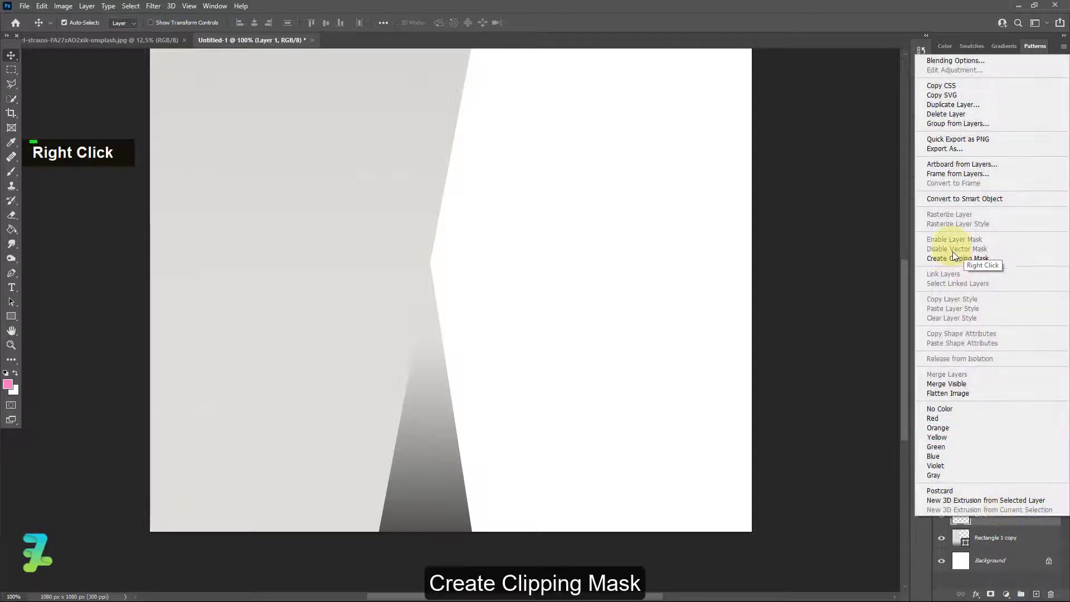
{"action": "left_click", "coordinate": [956, 258]}
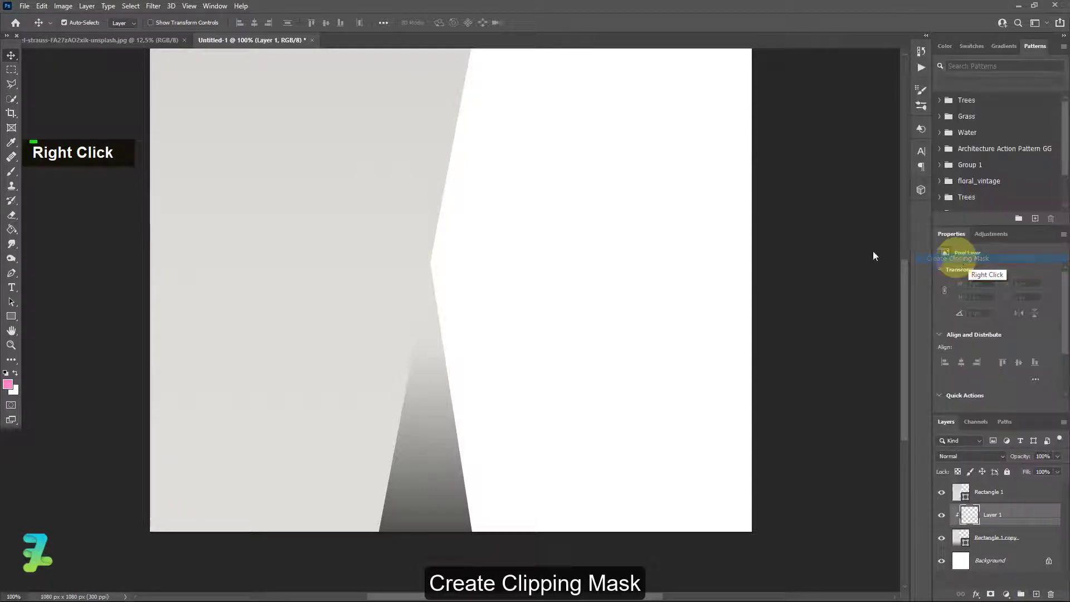
- Set the foreground color to #000000 and prepare a 300 px brush with 0% hardness
{"action": "left_click", "coordinate": [15, 374]}
{"action": "double_click", "coordinate": [8, 384]}
{"action": "left_click_drag", "start_coordinate": [644, 374], "coordinate": [476, 462]}
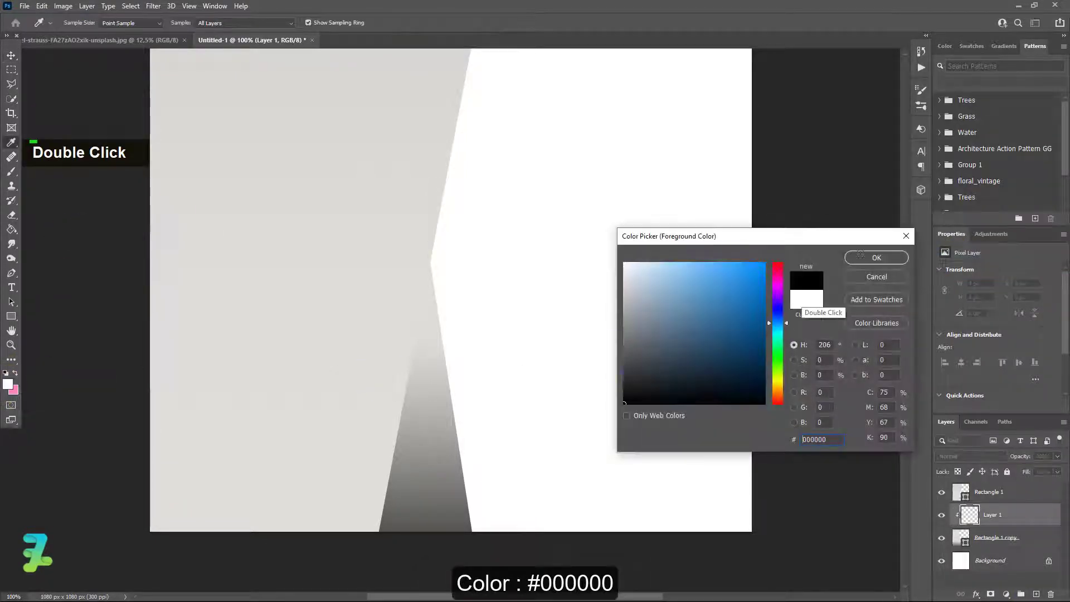
{"action": "left_click", "coordinate": [878, 257]}
{"action": "left_click", "coordinate": [12, 171]}
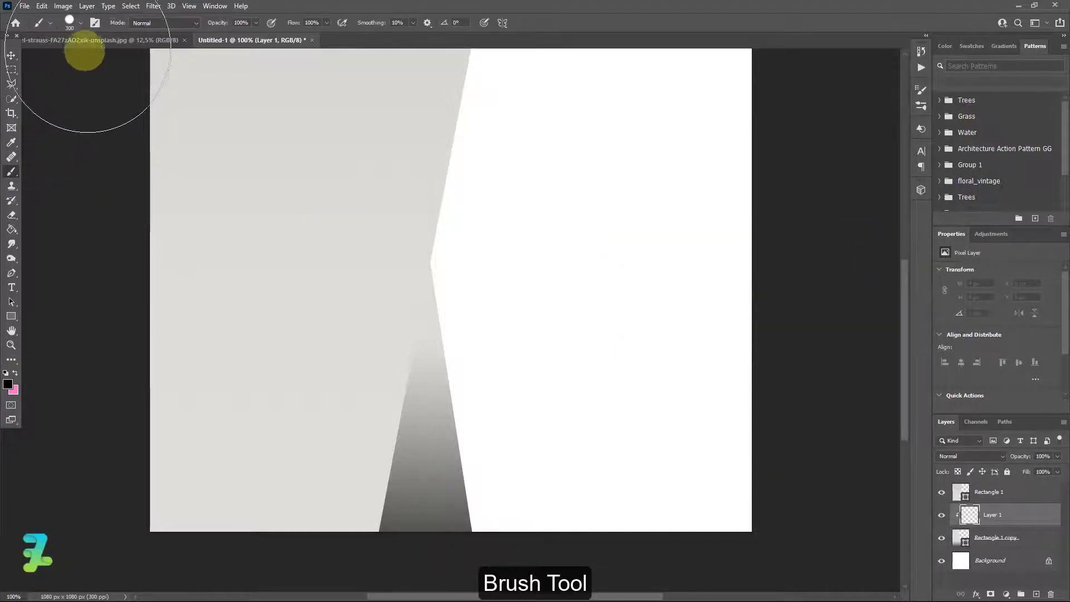
{"action": "left_click", "coordinate": [80, 22]}
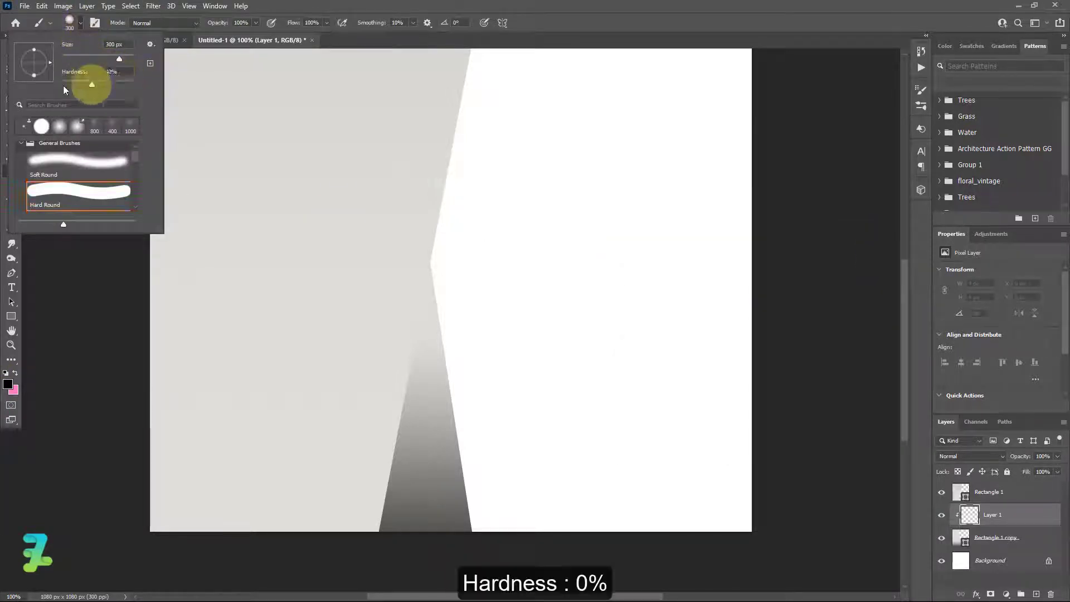
{"action": "left_click", "coordinate": [75, 22]}
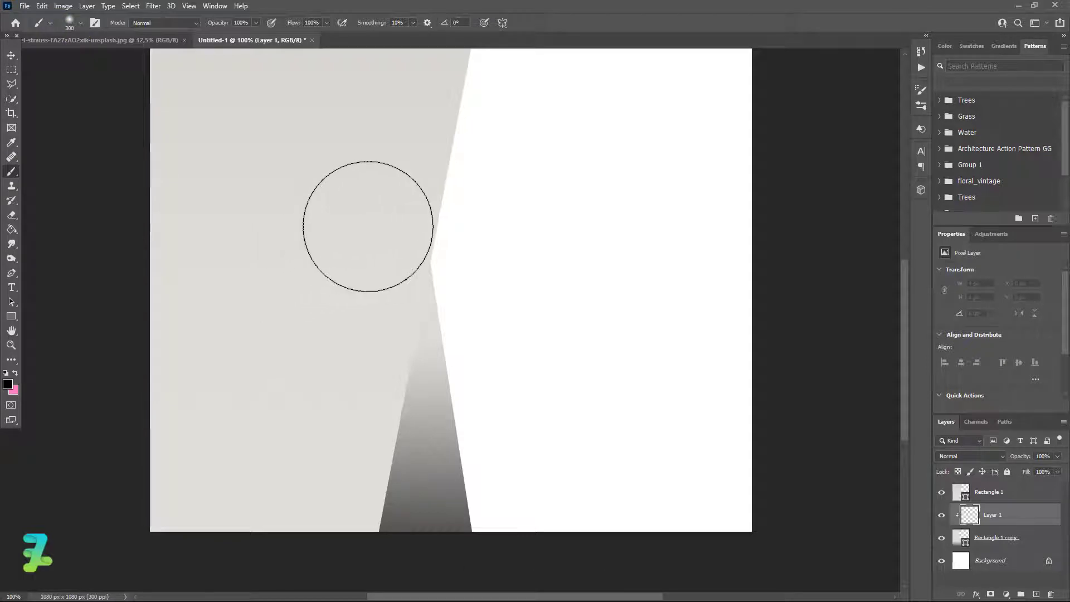
- Paint a soft black shadow on the clipped layer along the slanted edge between the front shape and the rotated copy
{"action": "key", "text": "ctrl+z"}
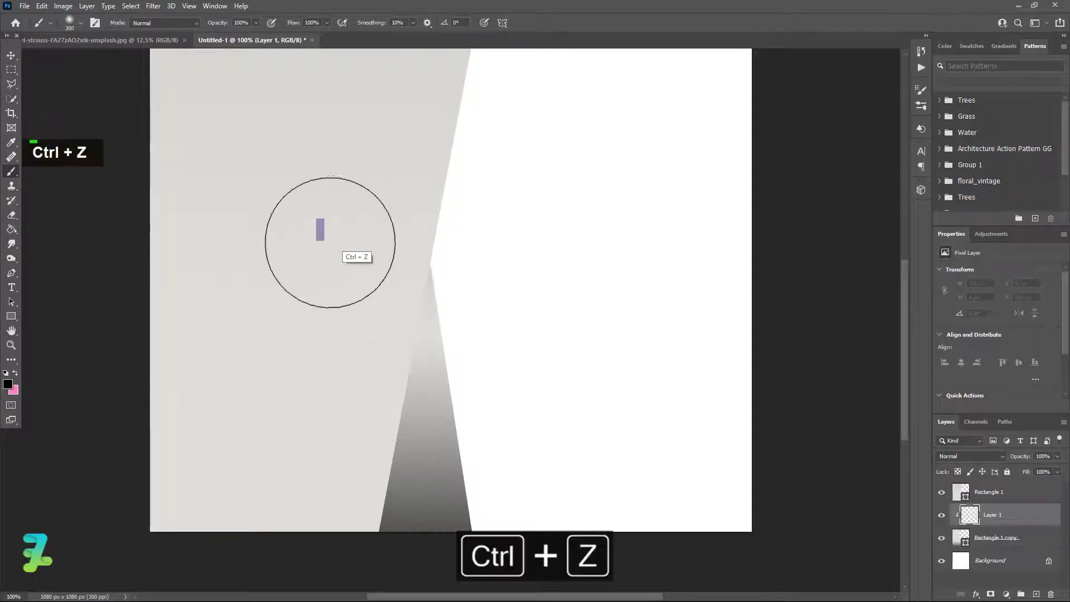
{"action": "mouse_move", "coordinate": [292, 296]}
{"action": "left_mouse_down"}
{"action": "mouse_move", "coordinate": [267, 411]}
{"action": "mouse_move", "coordinate": [275, 383]}
{"action": "mouse_move", "coordinate": [318, 340]}
{"action": "left_mouse_up"}
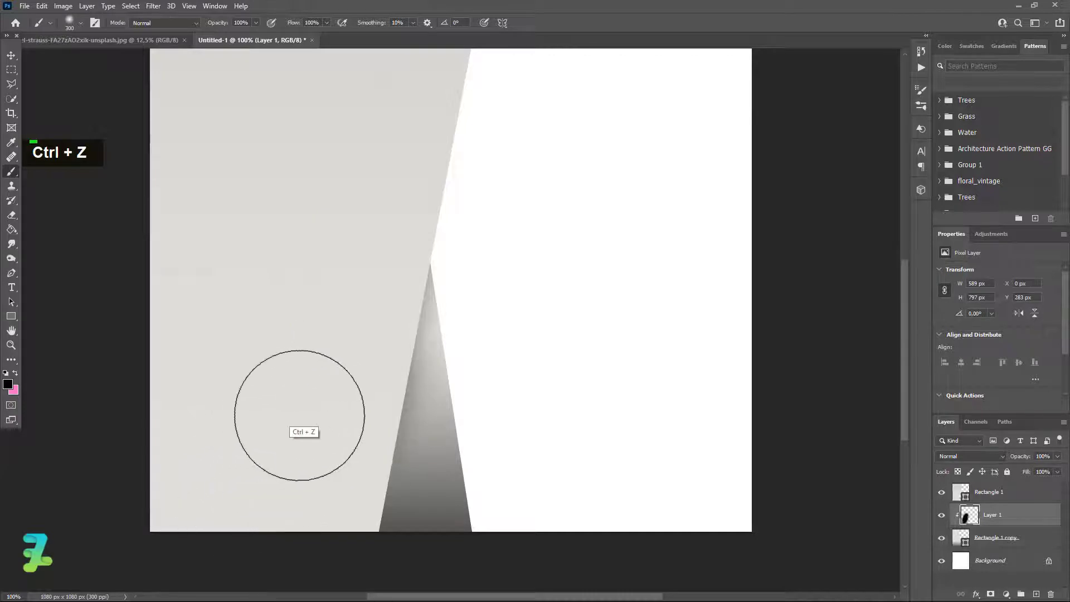
{"action": "left_click", "coordinate": [282, 423]}
{"action": "left_click", "coordinate": [304, 228]}
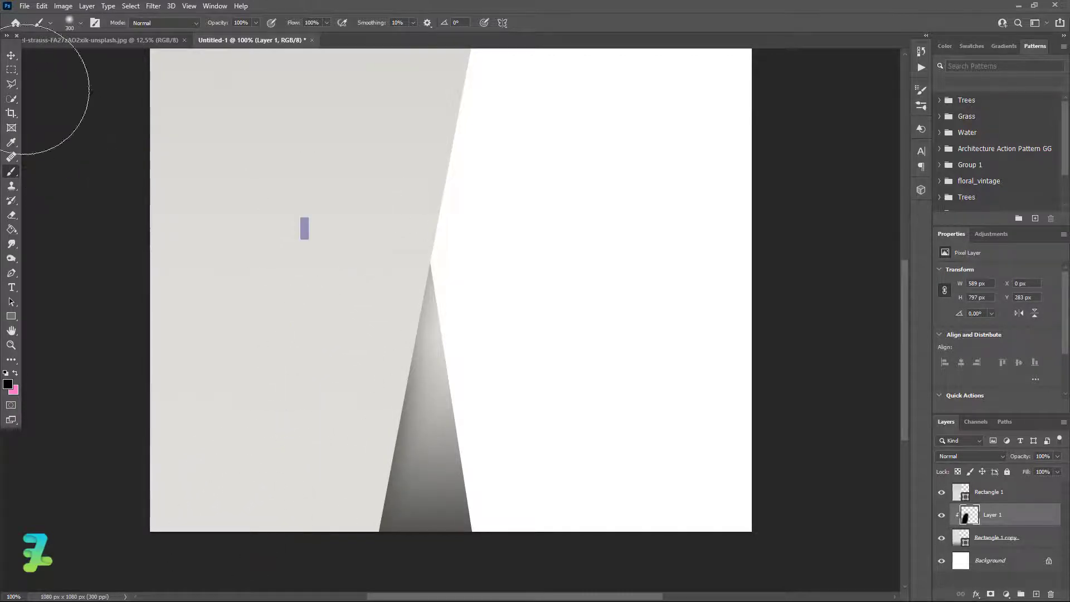
{"action": "left_click", "coordinate": [13, 57]}
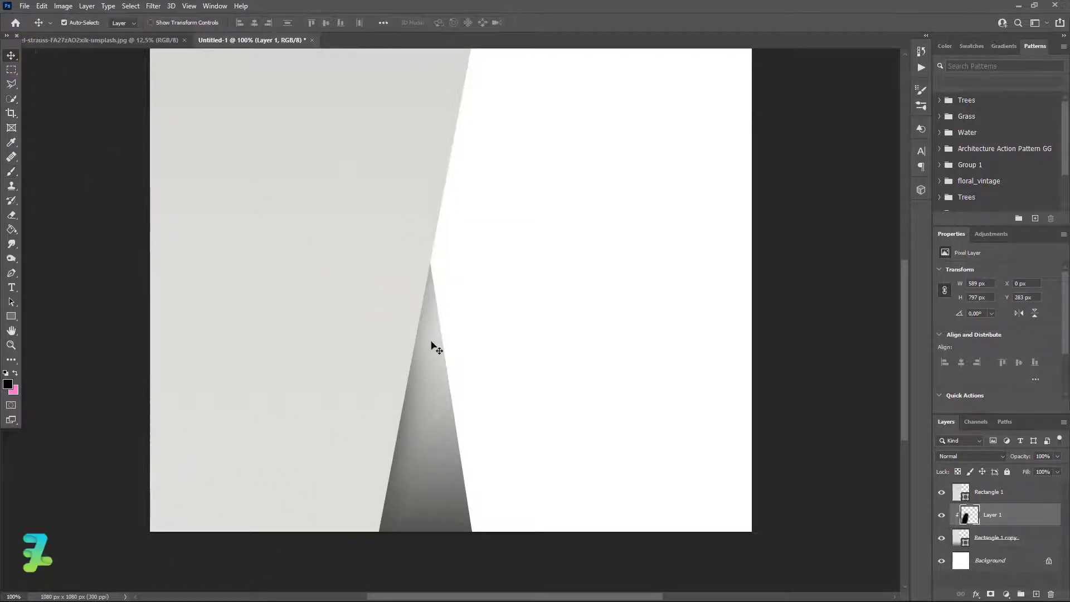
- Float the woman's photo in its own window, copy it into the 1080 px design and close the photo document
{"action": "key", "text": "ctrl+minus"}
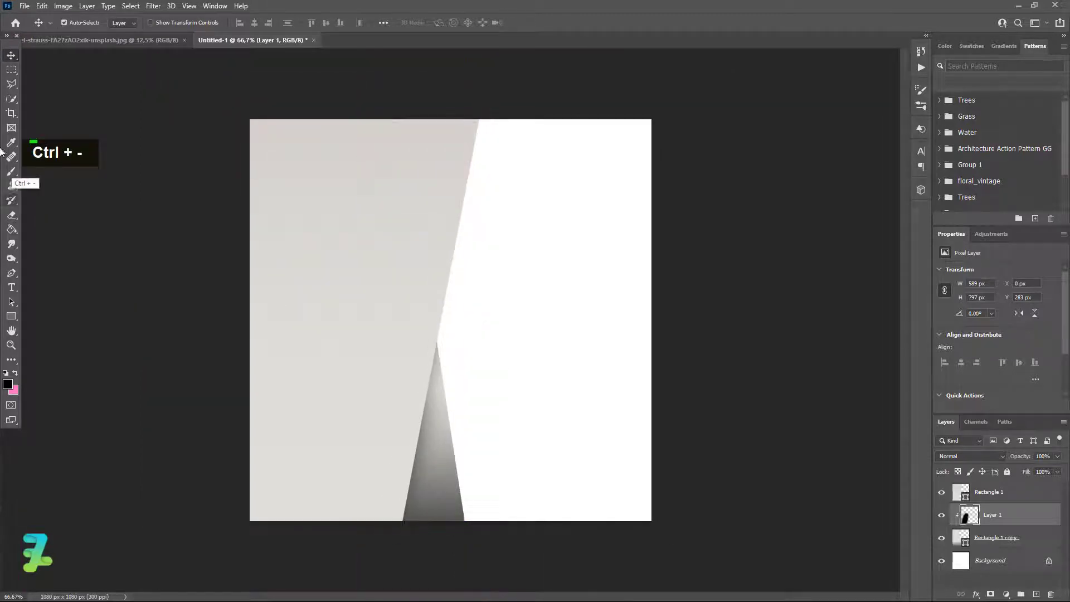
{"action": "right_click", "coordinate": [44, 39]}
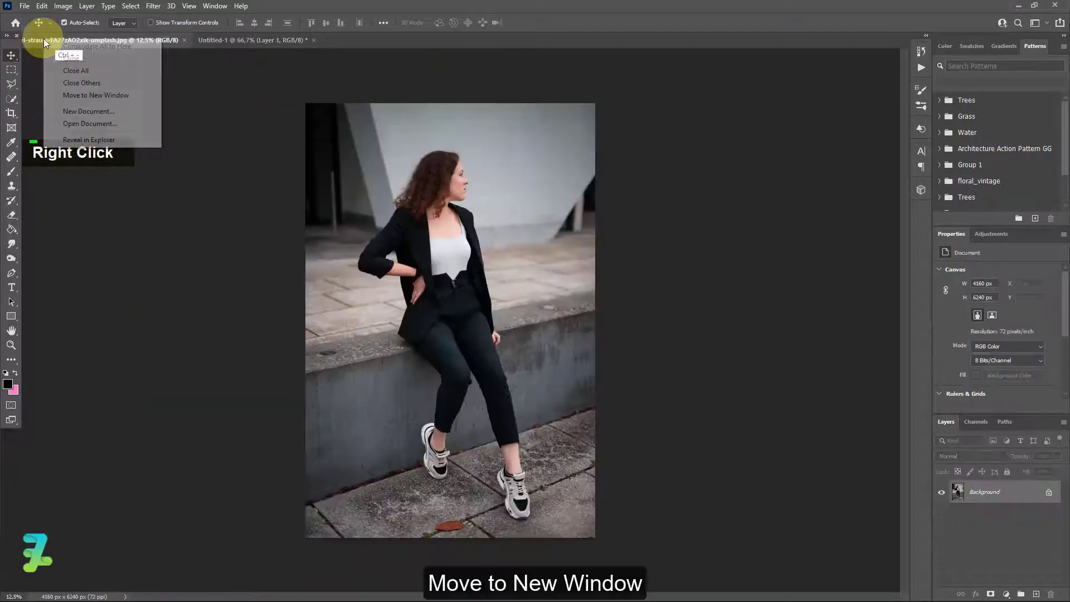
{"action": "left_click", "coordinate": [109, 97]}
{"action": "left_click_drag", "start_coordinate": [135, 39], "coordinate": [791, 231]}
{"action": "left_click_drag", "start_coordinate": [589, 237], "coordinate": [592, 239]}
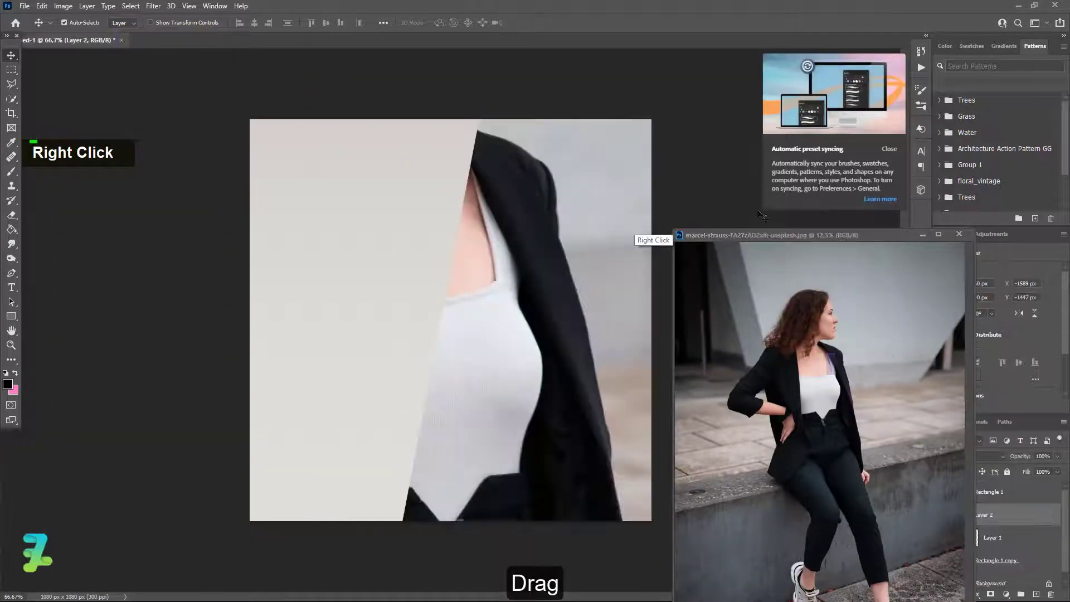
{"action": "left_click", "coordinate": [889, 148]}
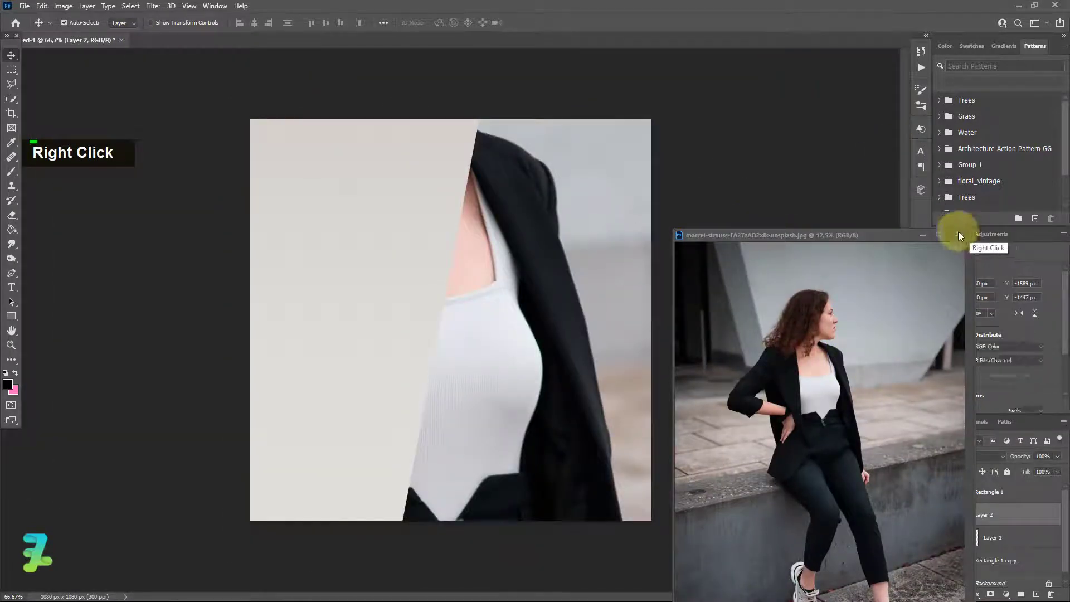
{"action": "left_click", "coordinate": [957, 233]}
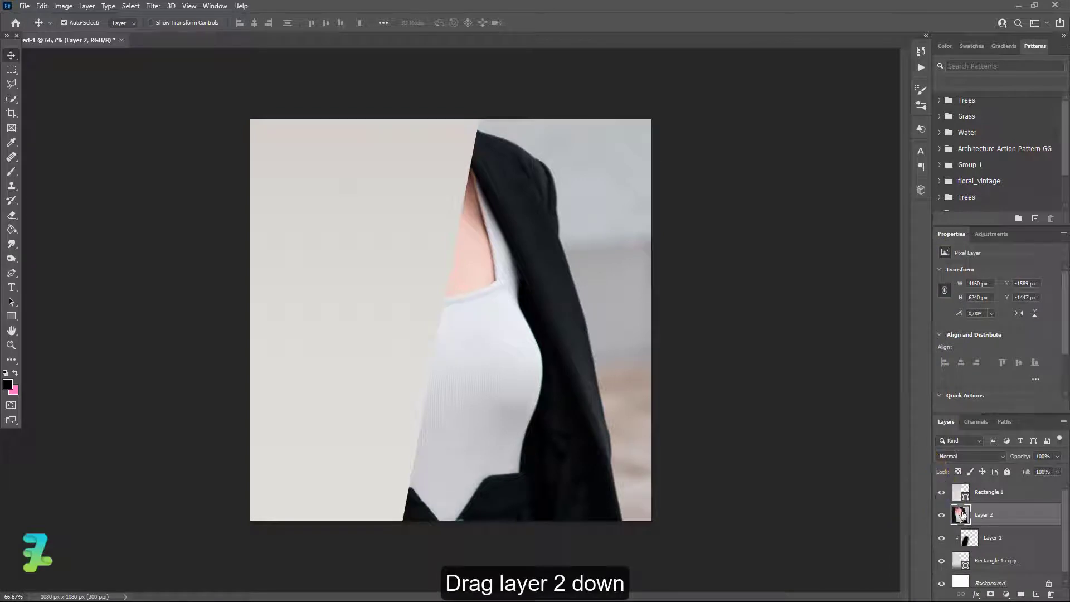
- Move the woman's photo layer below the rectangle copy and scale the photo down to about 28%
{"action": "left_click_drag", "start_coordinate": [961, 513], "coordinate": [960, 572]}
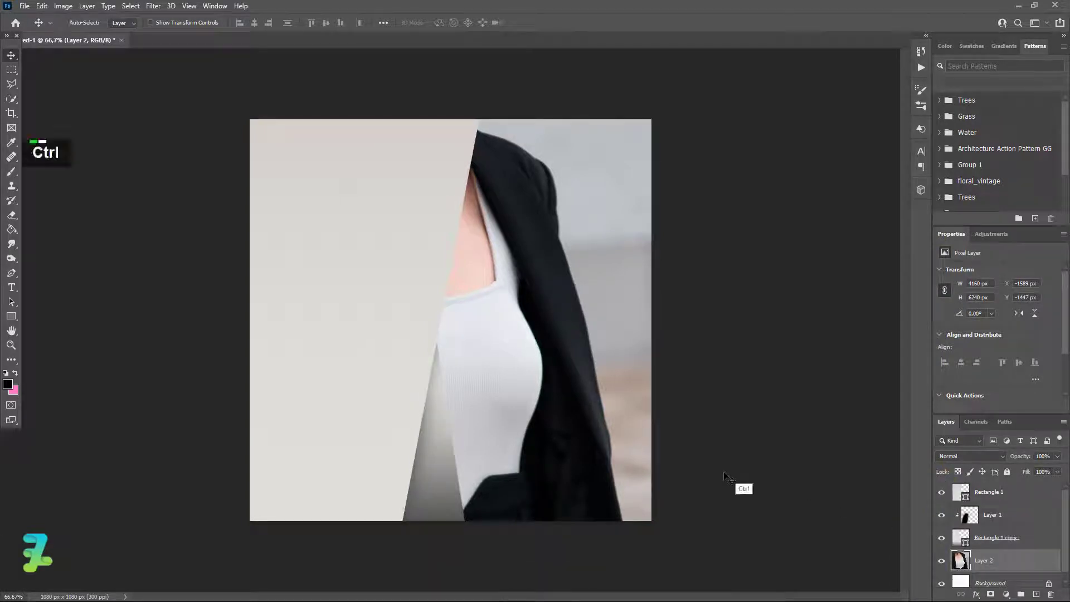
{"action": "key", "text": "ctrl+minus"}
{"action": "key", "text": "ctrl+minus"}
{"action": "key", "text": "ctrl+t"}
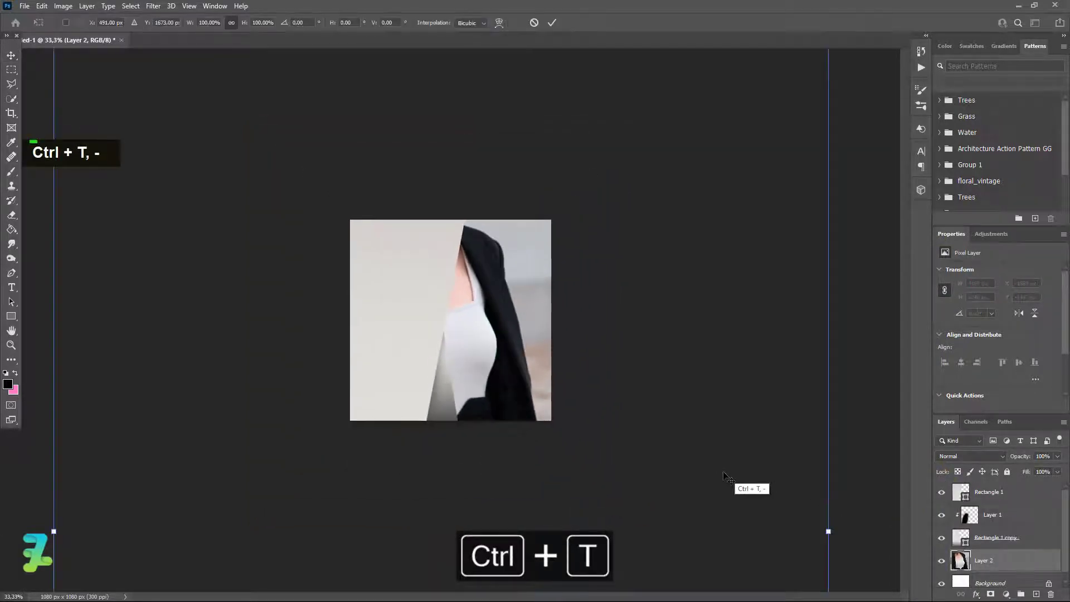
{"action": "key", "text": "ctrl+minus"}
{"action": "key", "text": "ctrl+minus"}
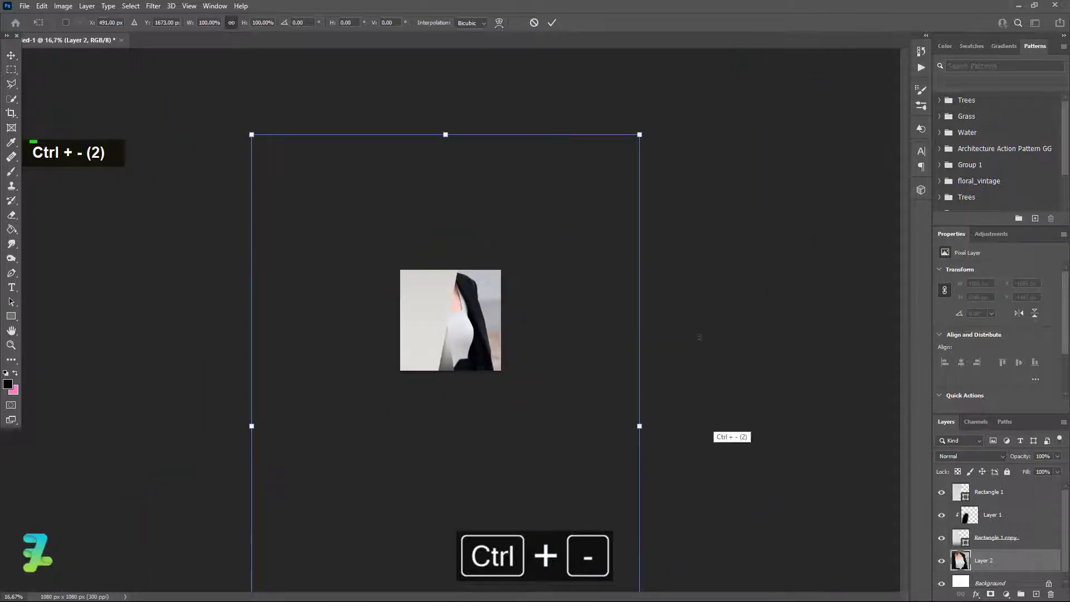
{"action": "left_click_drag", "start_coordinate": [639, 135], "coordinate": [472, 378]}
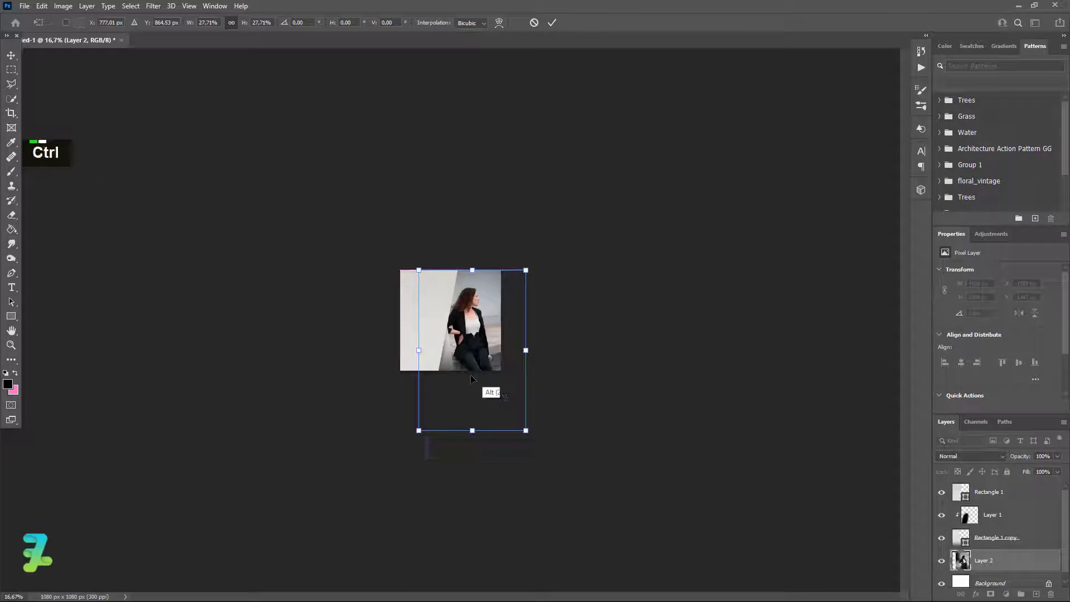
- Enlarge the photo to about 37.5% and position it so the woman fills the area beside the slanted shapes
{"action": "key", "text": "ctrl+equal"}
{"action": "key", "text": "ctrl+equal"}
{"action": "key", "text": "ctrl+equal"}
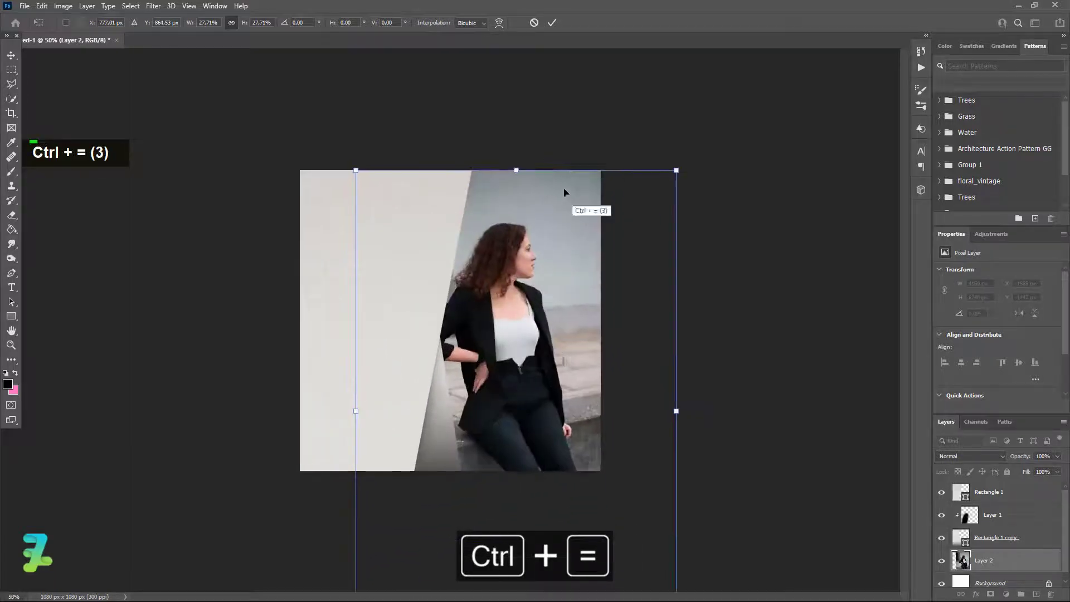
{"action": "left_click_drag", "start_coordinate": [676, 170], "coordinate": [733, 86]}
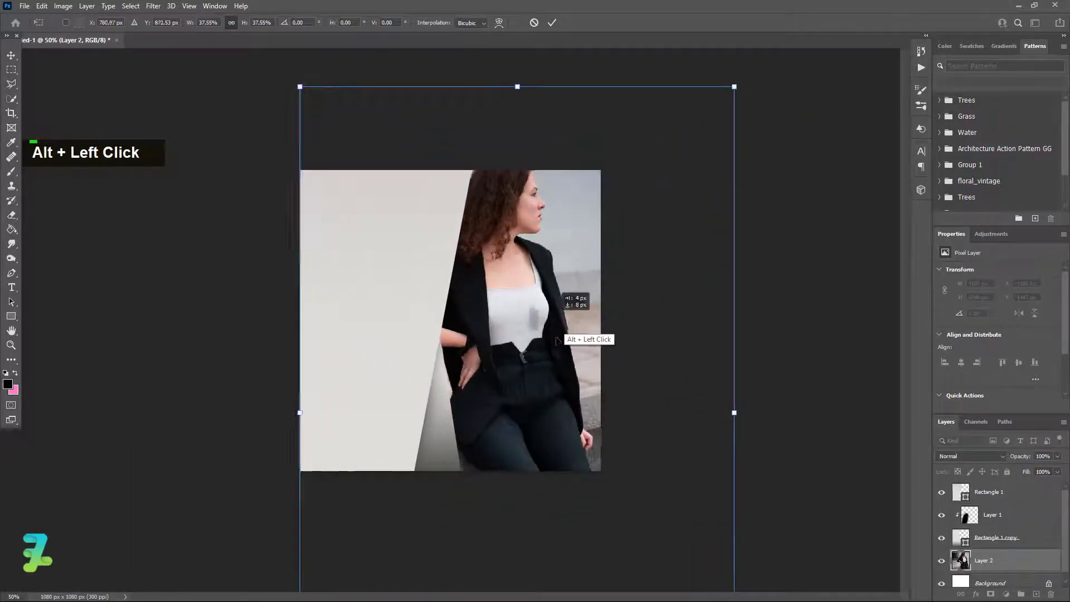
{"action": "left_click_drag", "start_coordinate": [556, 340], "coordinate": [577, 364]}
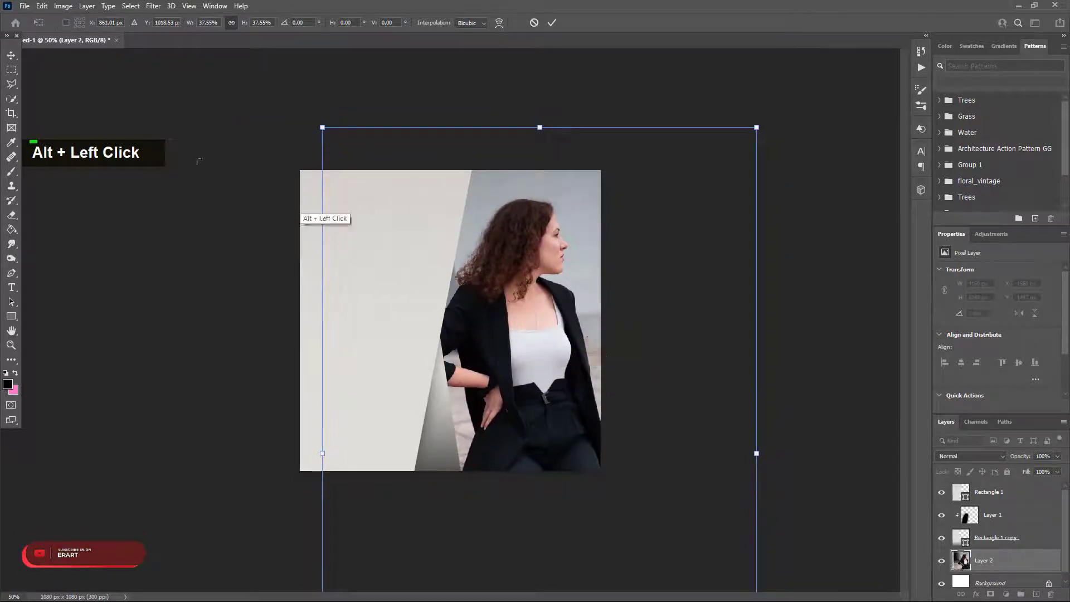
{"action": "left_click", "coordinate": [10, 71]}
{"action": "left_click", "coordinate": [15, 58]}
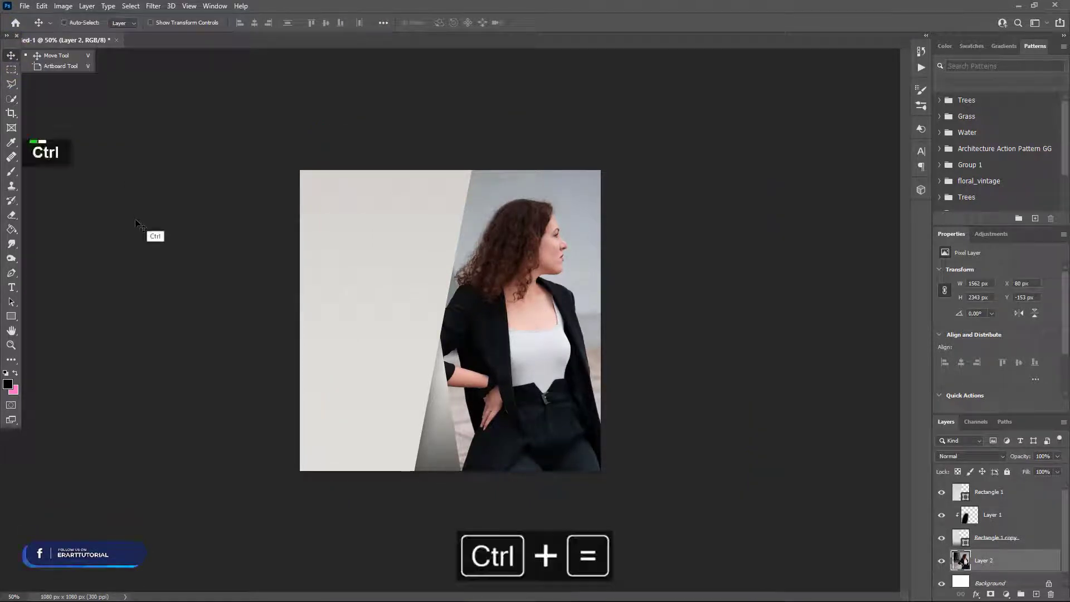
- Activate the Type tool and set the foreground color to #191919
{"action": "key", "text": "ctrl+equal"}
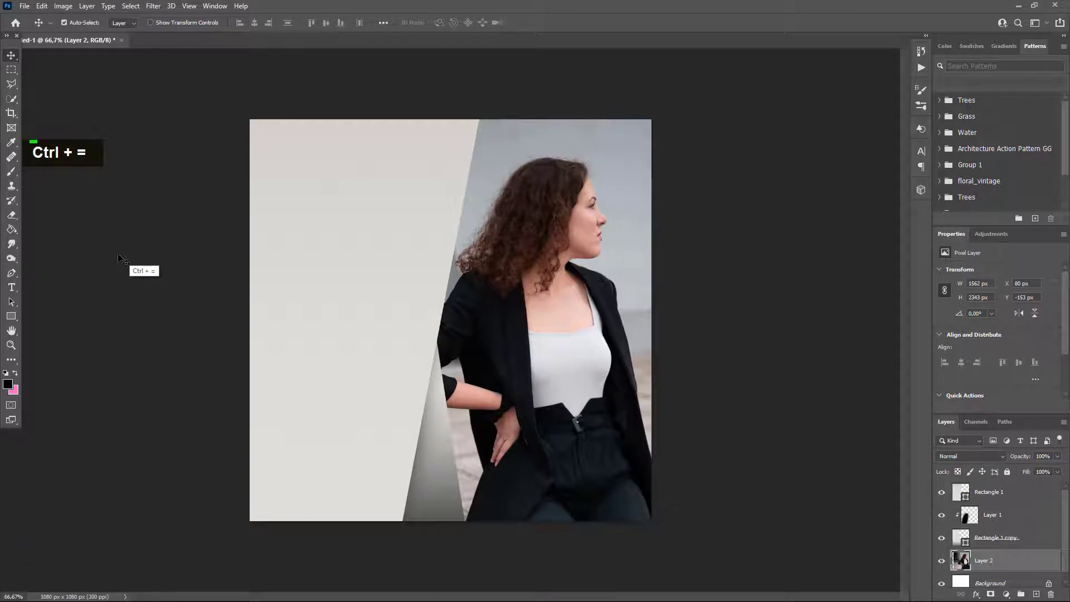
{"action": "left_click", "coordinate": [12, 287]}
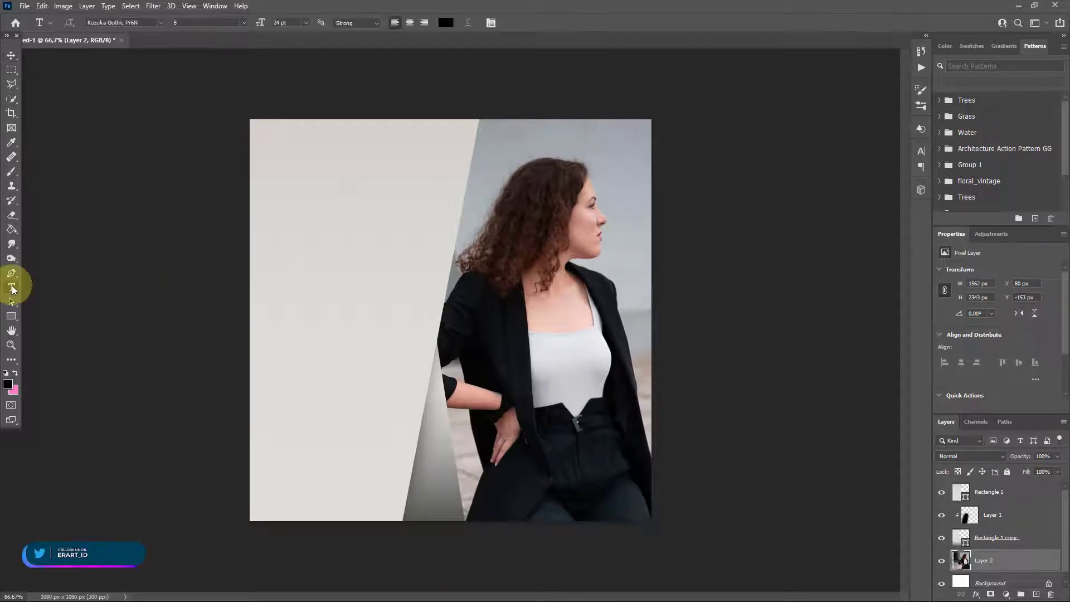
{"action": "left_click", "coordinate": [8, 385]}
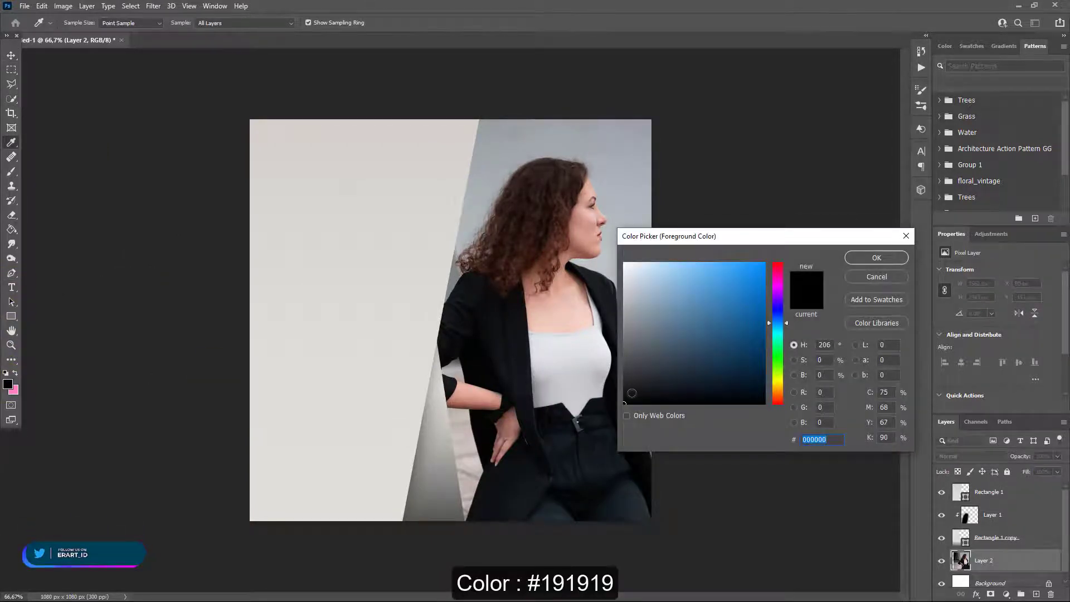
{"action": "left_click", "coordinate": [875, 256]}
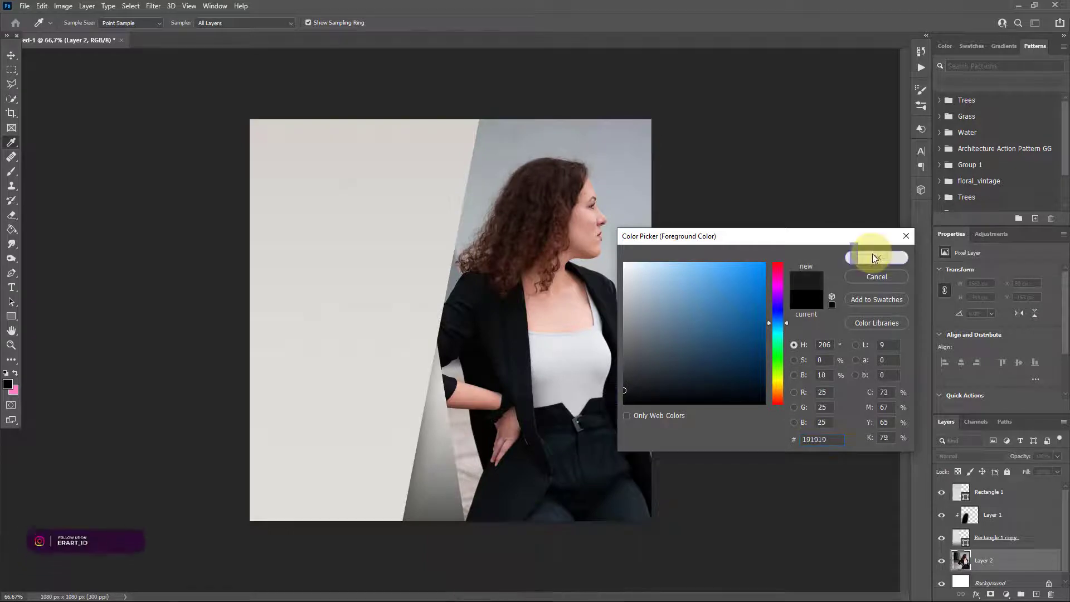
- Set the text font to Roboto with the Black style
{"action": "left_click", "coordinate": [160, 21]}
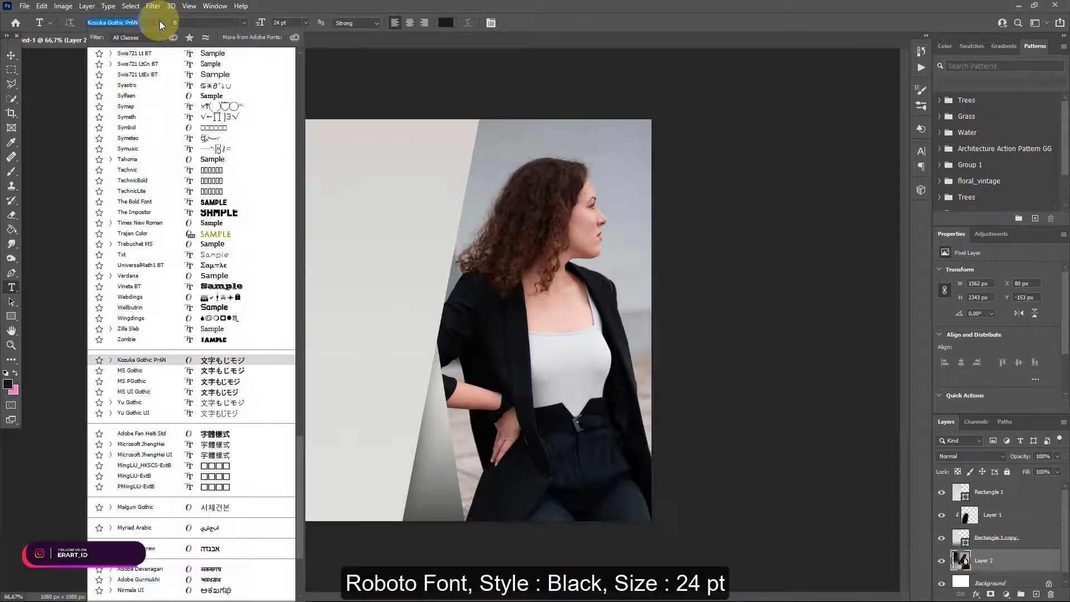
{"action": "scroll", "coordinate": [289, 462], "scroll_direction": "down", "scroll_amount": 10}
{"action": "left_click_drag", "start_coordinate": [312, 250], "coordinate": [299, 62]}
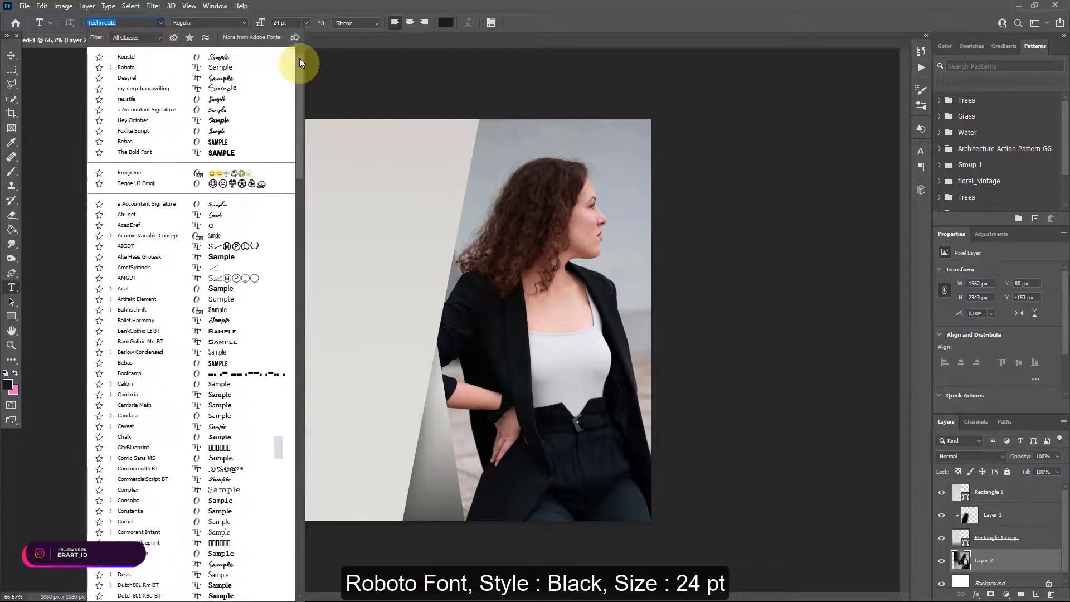
{"action": "left_click", "coordinate": [161, 67]}
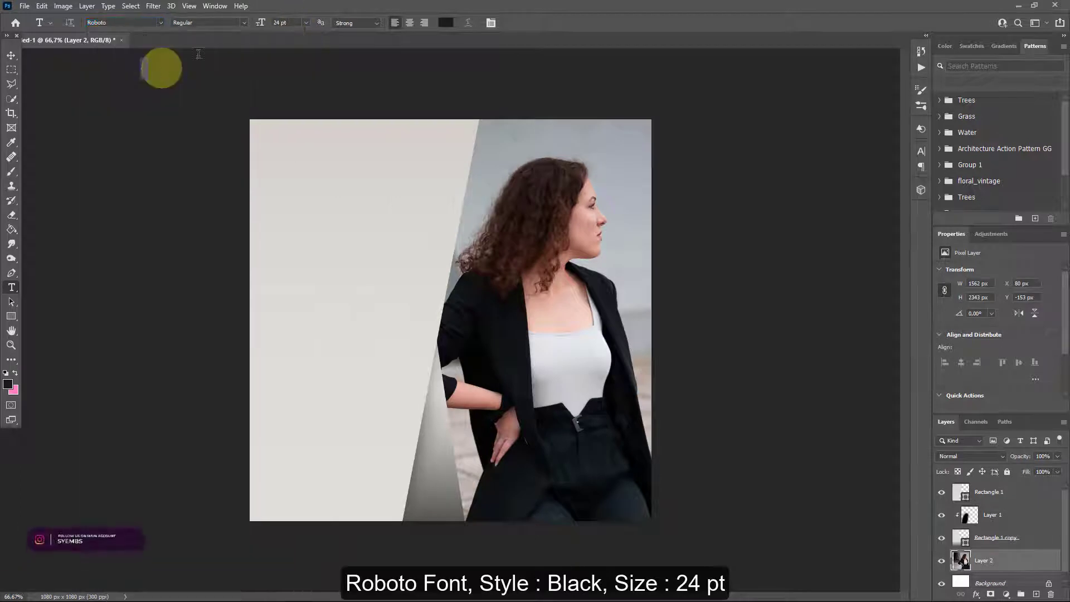
{"action": "left_click", "coordinate": [243, 23]}
{"action": "left_click", "coordinate": [212, 123]}
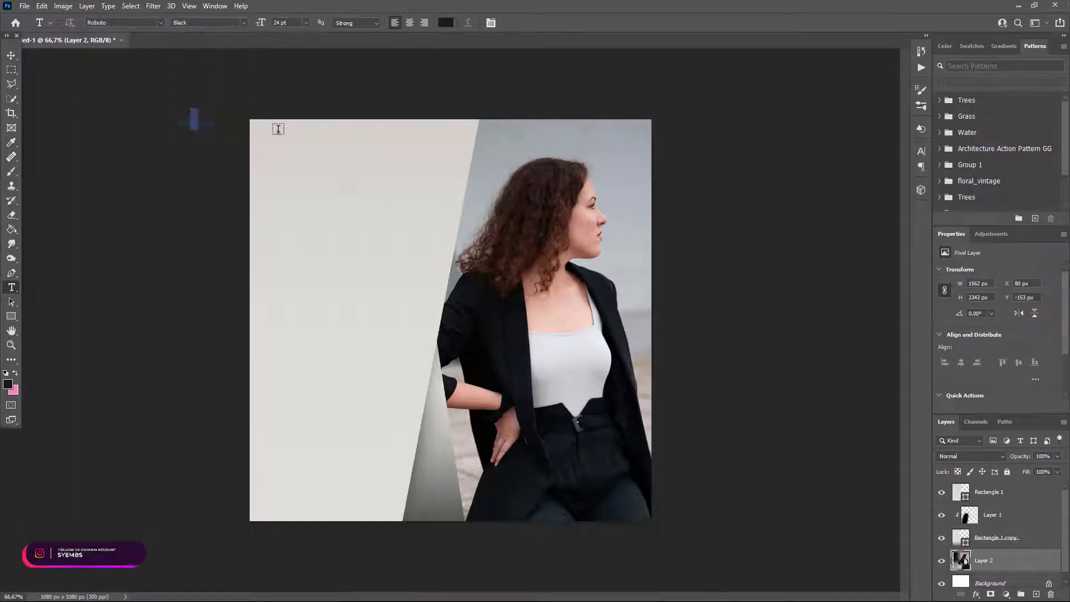
- Place a new text layer near the upper-left corner of the design and set its tracking to -20
{"action": "left_click", "coordinate": [282, 160]}
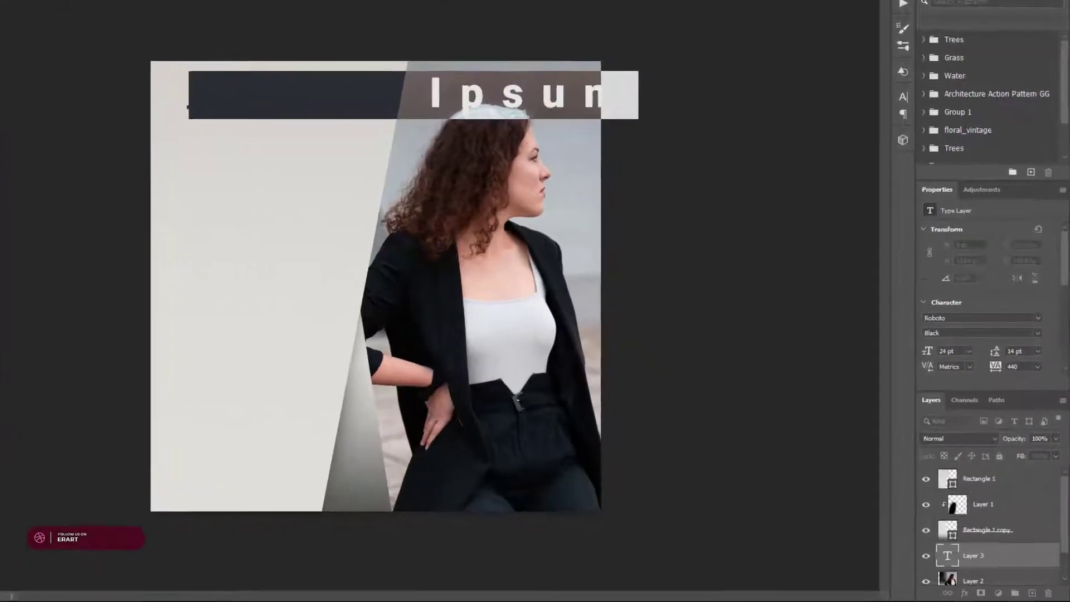
{"action": "left_click", "coordinate": [921, 151]}
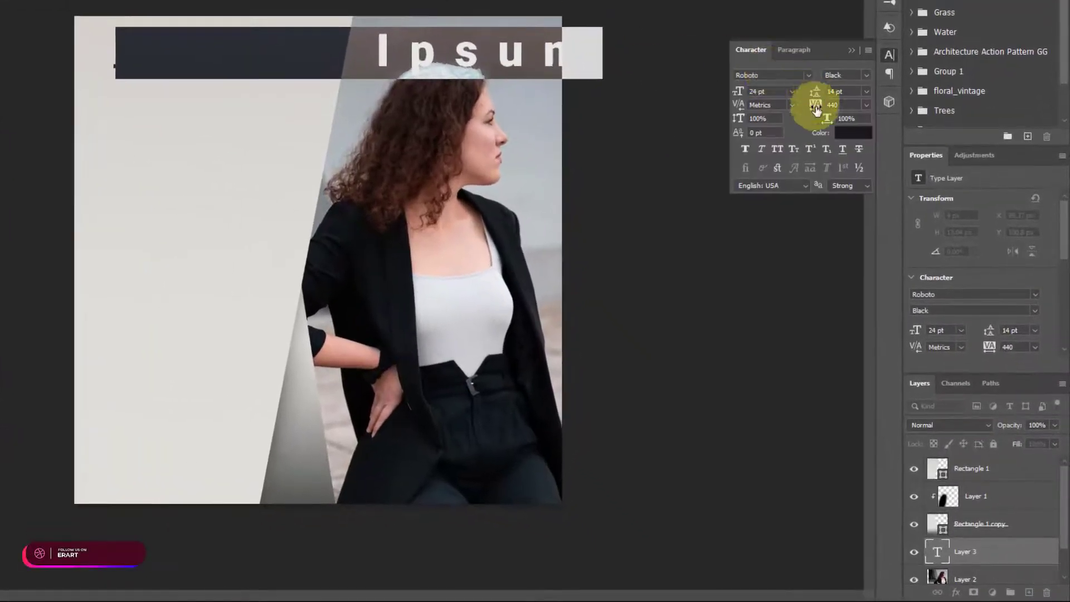
{"action": "left_click_drag", "start_coordinate": [816, 109], "coordinate": [800, 107]}
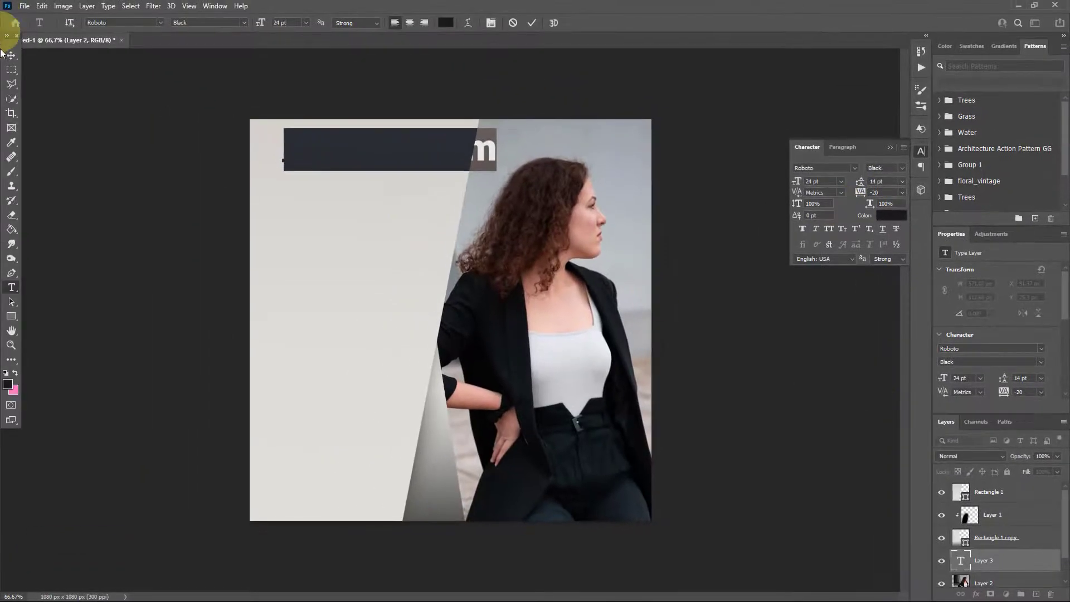
{"action": "left_click", "coordinate": [11, 54]}
- Bring the text layer to the front of all layers and replace its placeholder with SPECIAL OFFER on two lines
{"action": "left_click_drag", "start_coordinate": [955, 561], "coordinate": [963, 493]}
{"action": "double_click", "coordinate": [963, 494]}
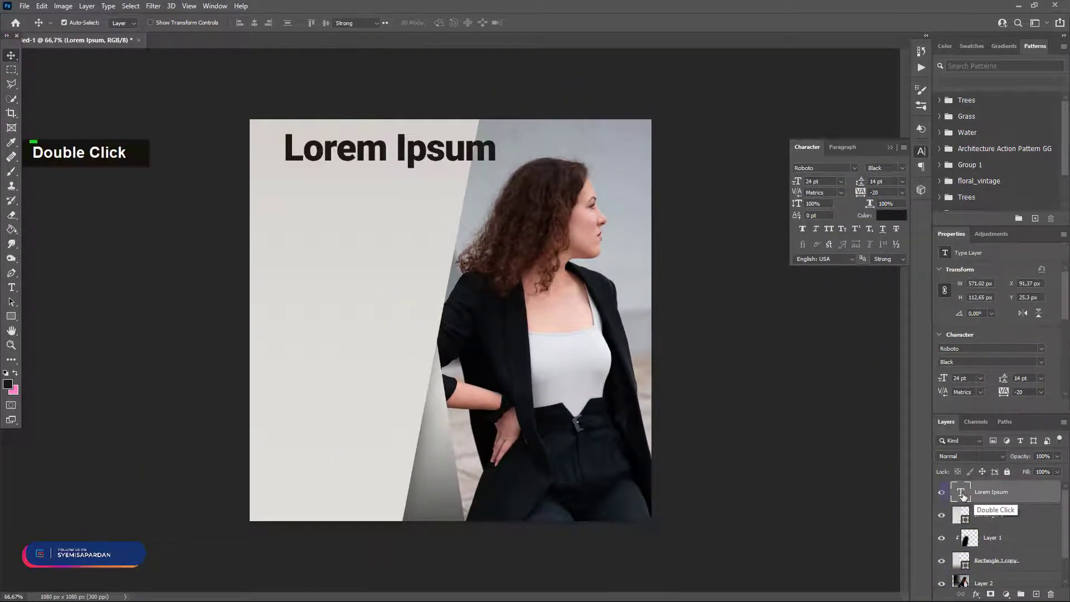
{"action": "key", "text": "Caps_Lock"}
{"action": "type", "text": "SP"}
{"action": "key", "text": "BackSpace"}
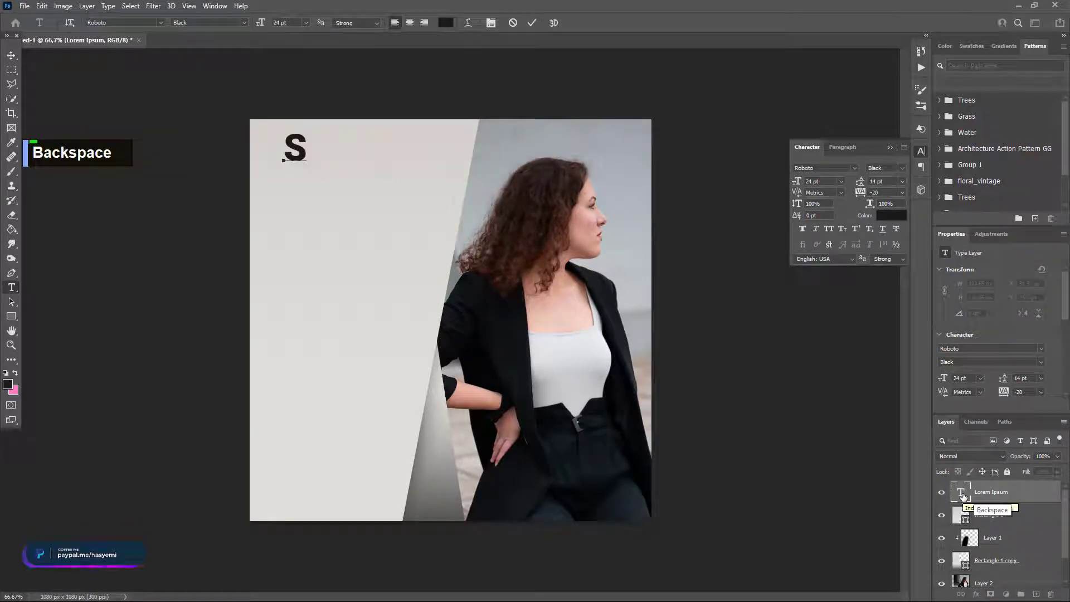
{"action": "type", "text": "E"}
{"action": "key", "text": "BackSpace"}
{"action": "type", "text": "P"}
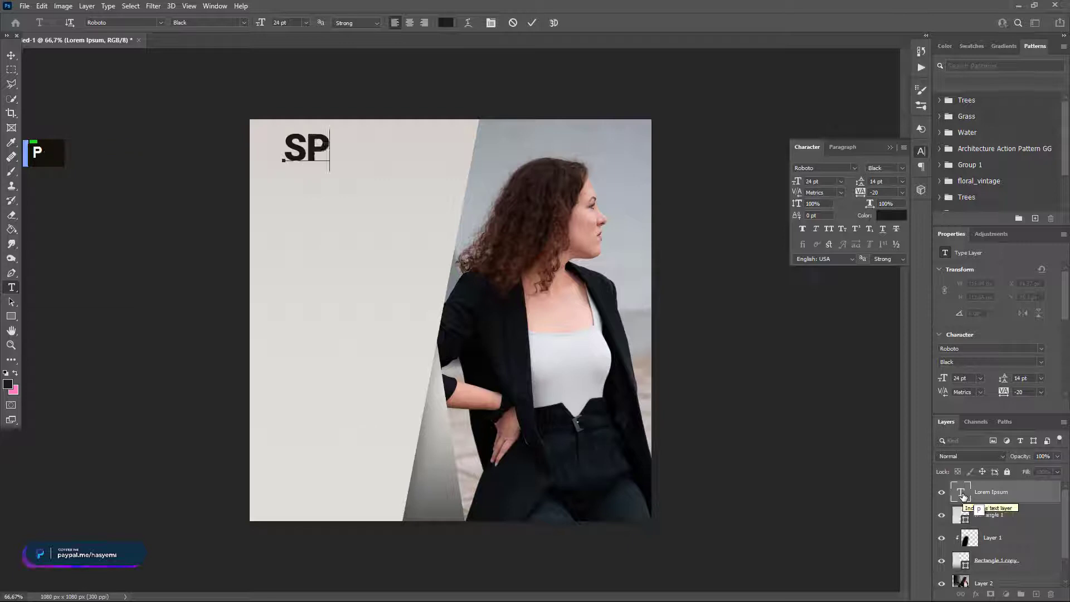
{"action": "type", "text": "ECIAL"}
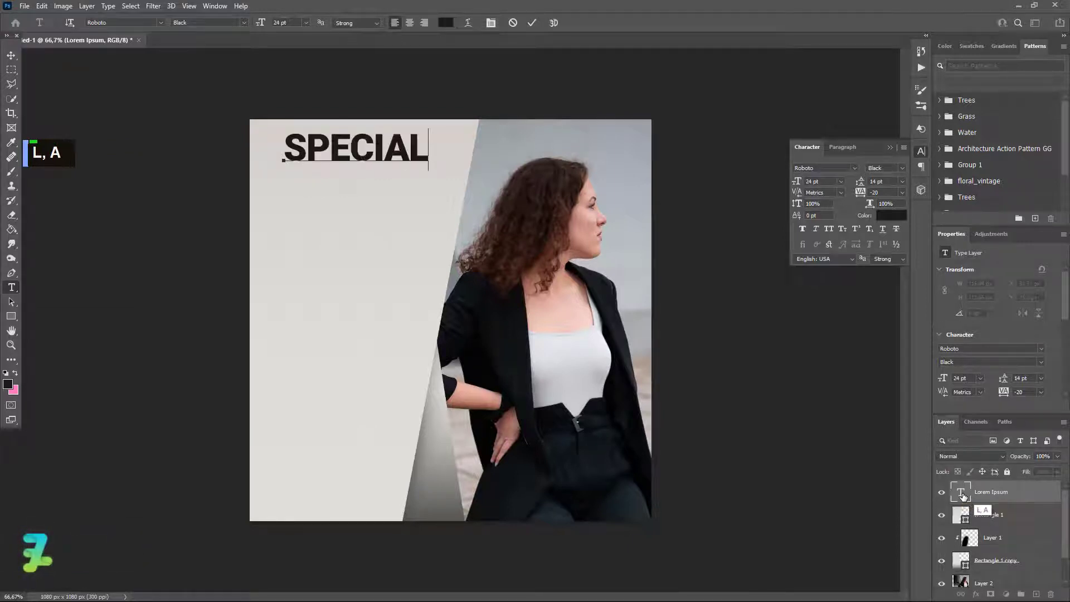
{"action": "key", "text": "Return"}
{"action": "type", "text": "OFFER"}
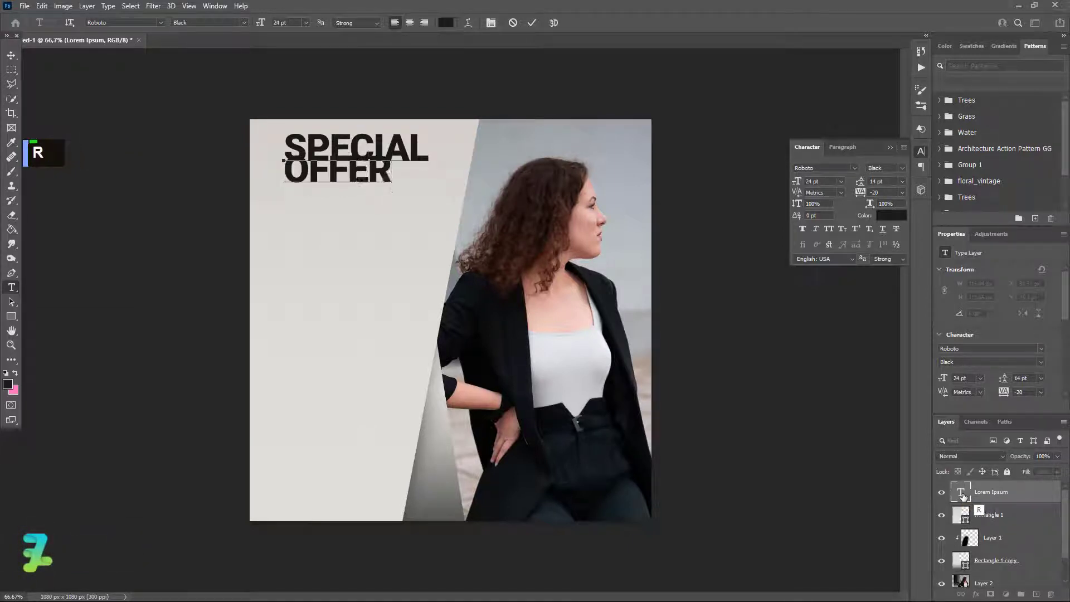
- Set the headline's leading to 24 pt and move it to about X 72 px, Y 102 px on the pale shape
{"action": "key", "text": "ctrl+a"}
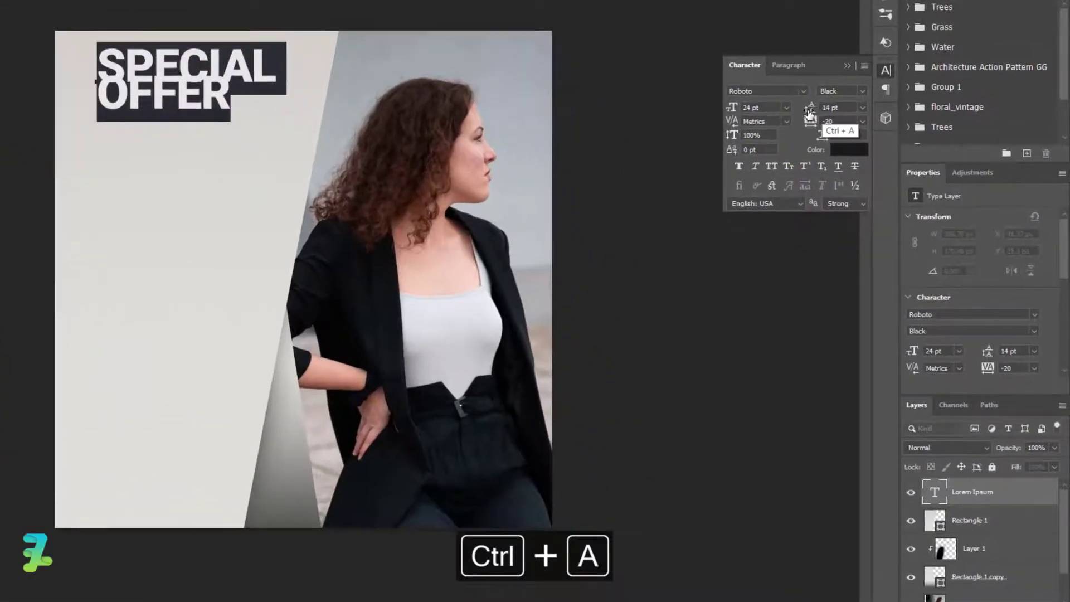
{"action": "left_click_drag", "start_coordinate": [858, 183], "coordinate": [863, 183]}
{"action": "left_click_drag", "start_coordinate": [813, 110], "coordinate": [815, 109]}
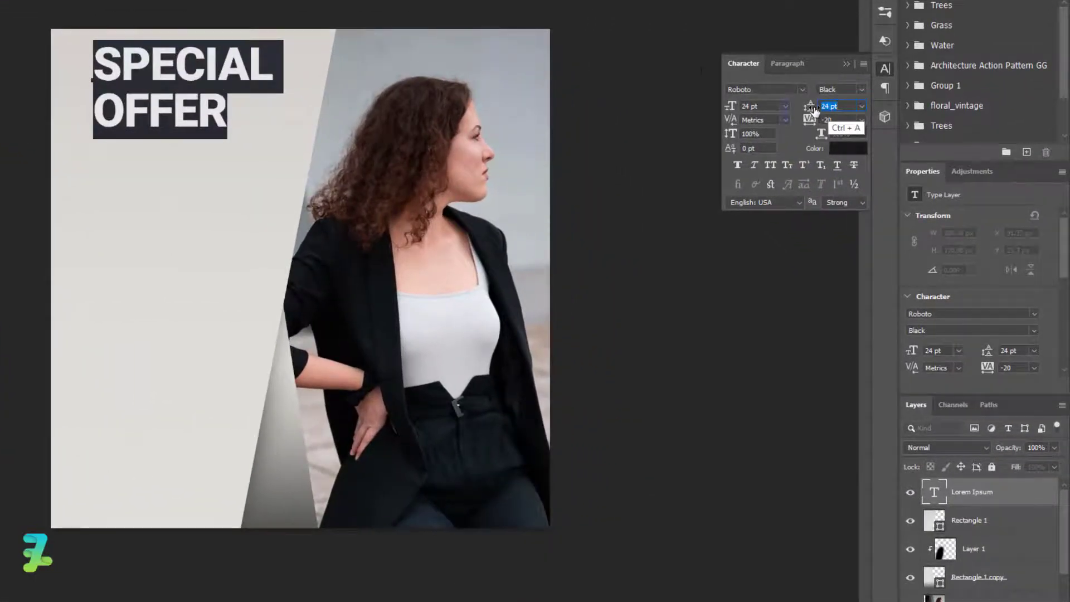
{"action": "left_click", "coordinate": [11, 55]}
{"action": "left_click_drag", "start_coordinate": [153, 88], "coordinate": [144, 122]}
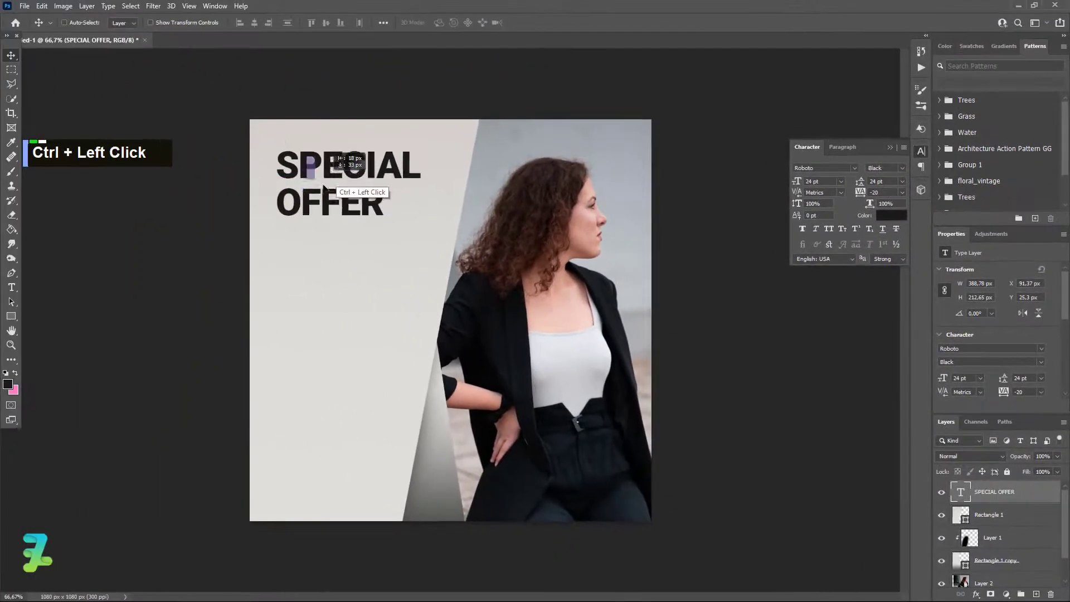
{"action": "left_click_drag", "start_coordinate": [324, 194], "coordinate": [325, 194]}
{"action": "key", "text": "ctrl"}
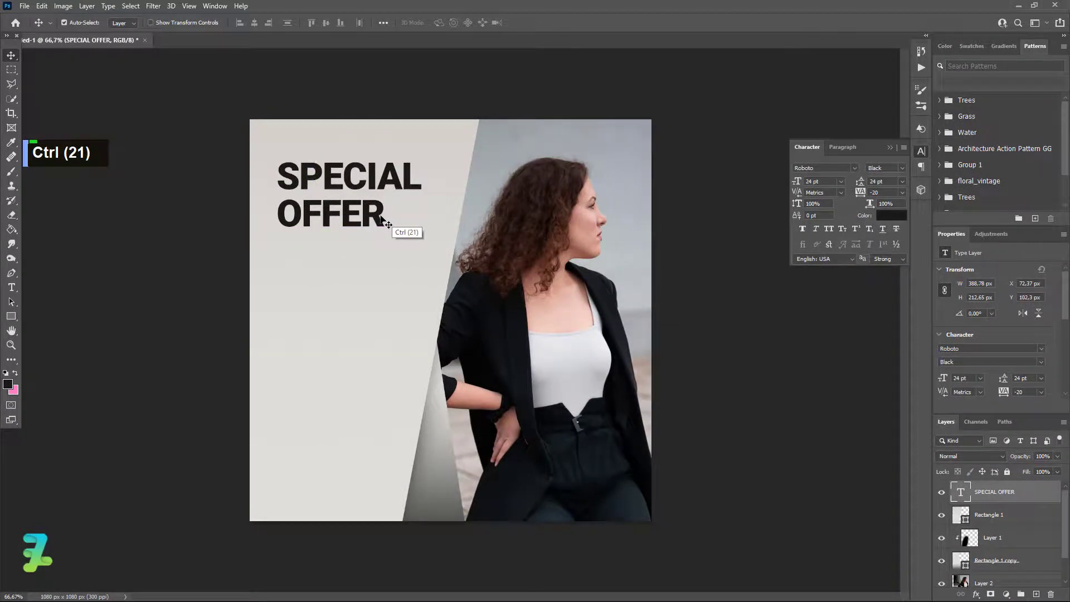
- Draw a circle about 409 px wide and move it below the headline, overlapping the slanted edge and the photo
{"action": "right_click", "coordinate": [12, 317]}
{"action": "left_click", "coordinate": [56, 326]}
{"action": "left_click_drag", "start_coordinate": [341, 272], "coordinate": [493, 439]}
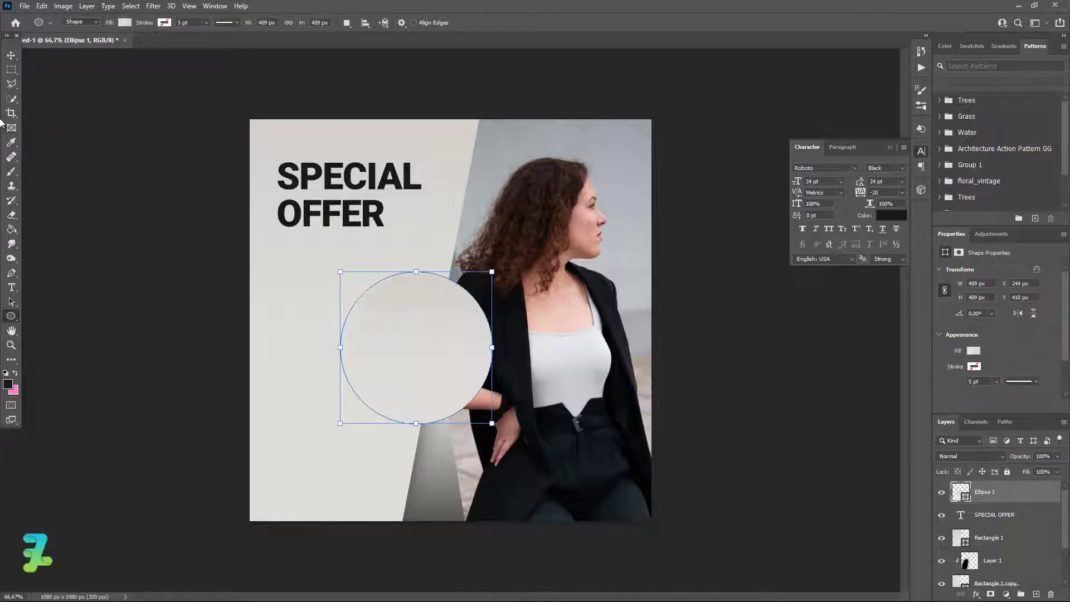
{"action": "left_click", "coordinate": [8, 53]}
{"action": "left_click_drag", "start_coordinate": [409, 329], "coordinate": [410, 303]}
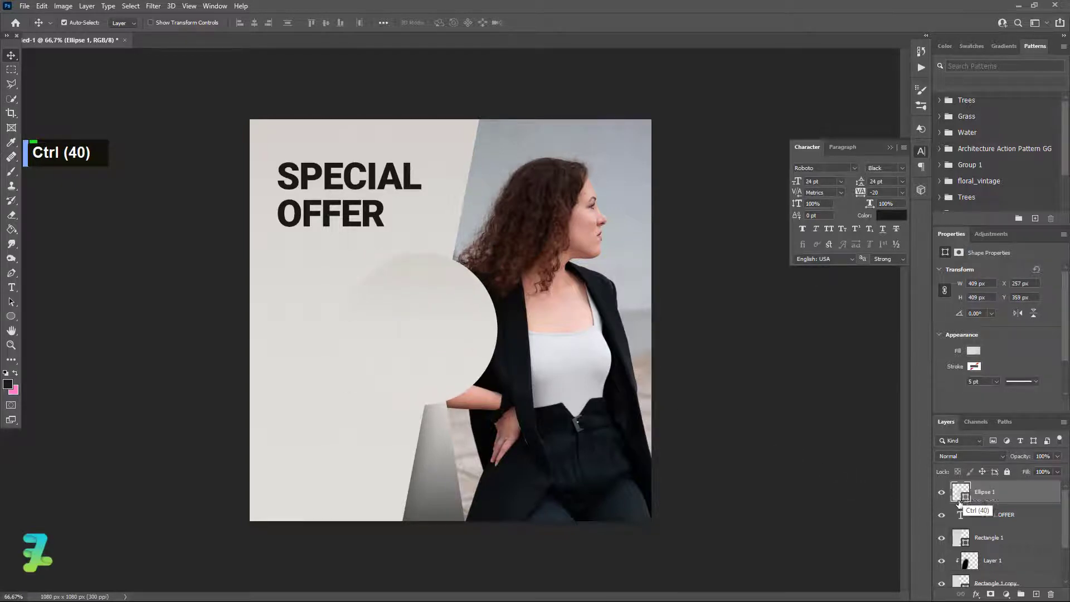
- Duplicate the SPECIAL OFFER text layer and move the copy above the circle layer
{"action": "left_click", "coordinate": [961, 517]}
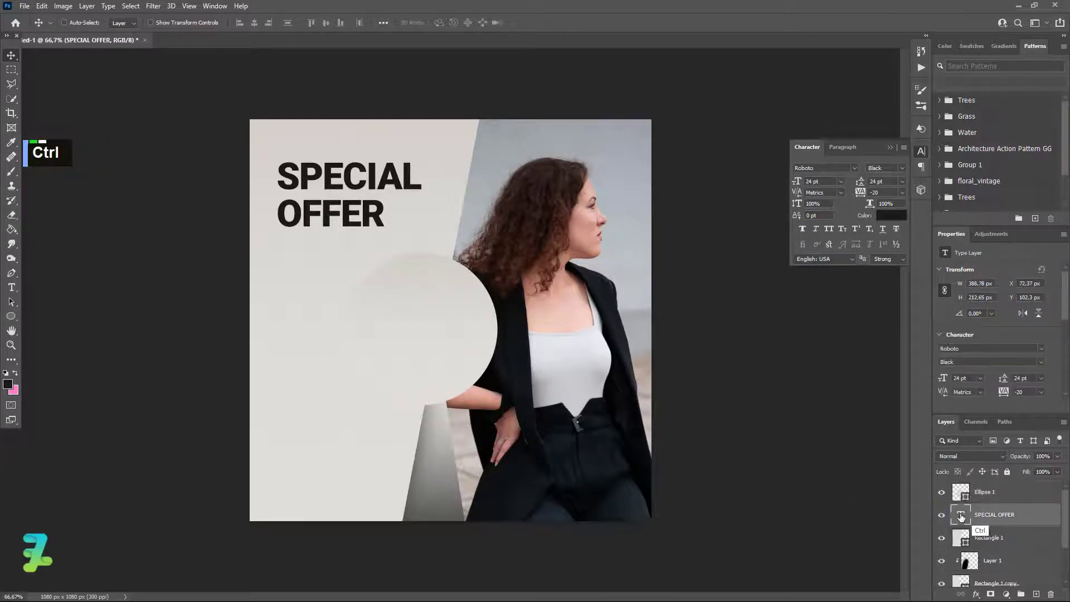
{"action": "key", "text": "ctrl+j"}
{"action": "mouse_move", "coordinate": [961, 516]}
{"action": "left_mouse_down"}
{"action": "mouse_move", "coordinate": [963, 486]}
{"action": "mouse_move", "coordinate": [963, 496]}
{"action": "left_mouse_up"}
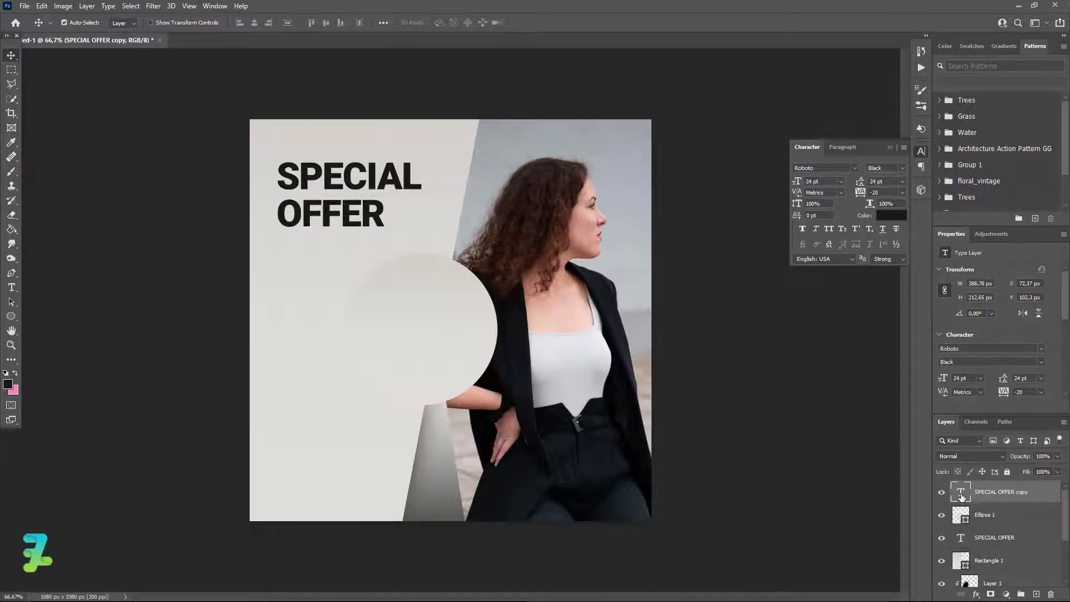
- Replace the duplicated text with 50% and move it to the middle of the circle
{"action": "double_click", "coordinate": [960, 494]}
{"action": "type", "text": "50%"}
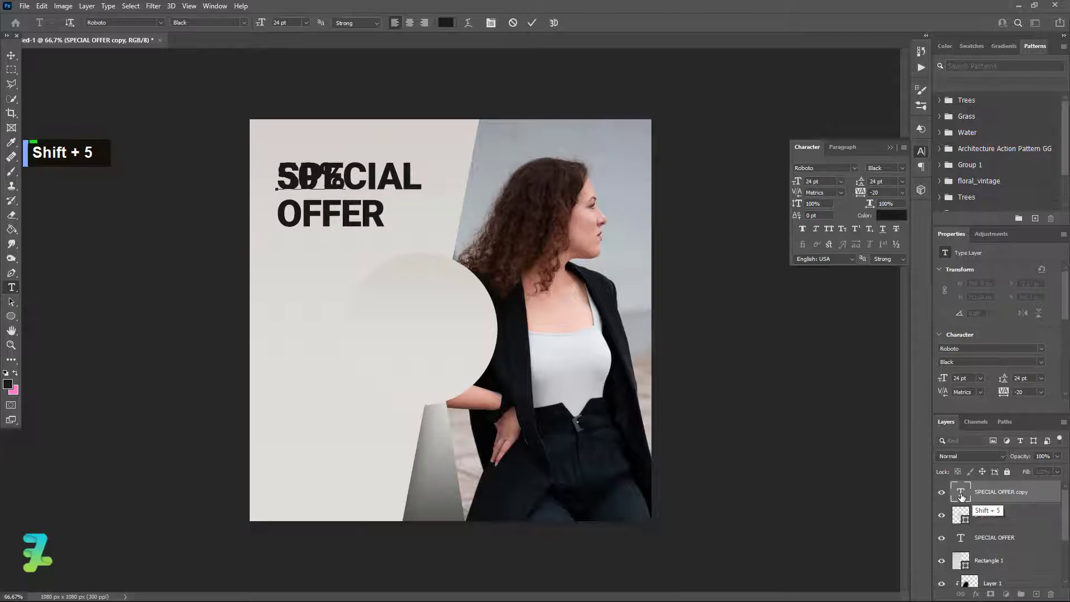
{"action": "left_click", "coordinate": [11, 55]}
{"action": "left_click_drag", "start_coordinate": [316, 169], "coordinate": [433, 326]}
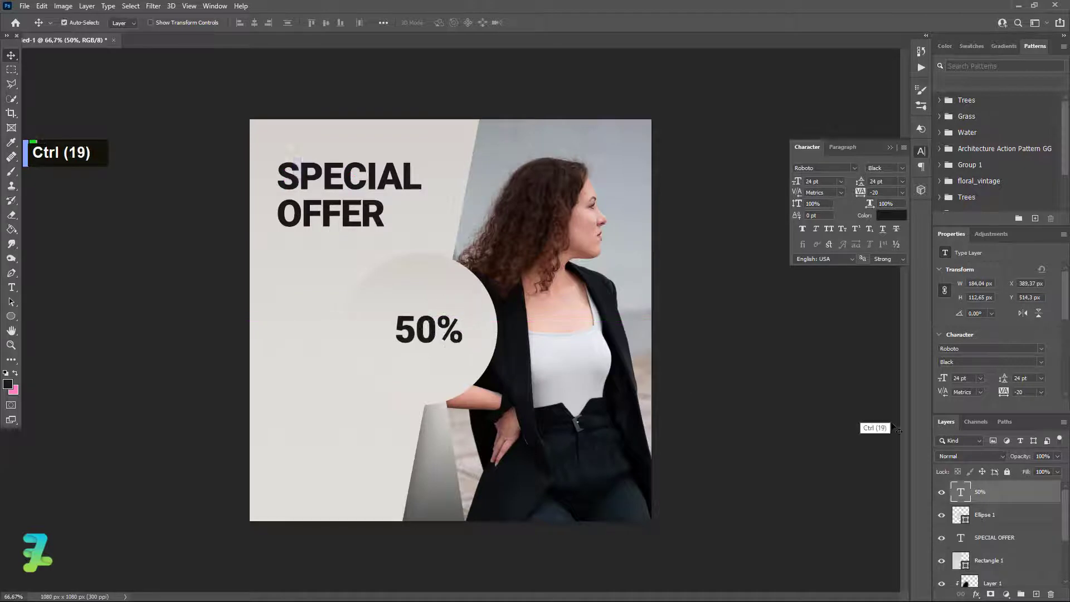
- Set the 50% text size to 36 pt and center the text within the circle
{"action": "double_click", "coordinate": [959, 491]}
{"action": "left_click", "coordinate": [305, 23]}
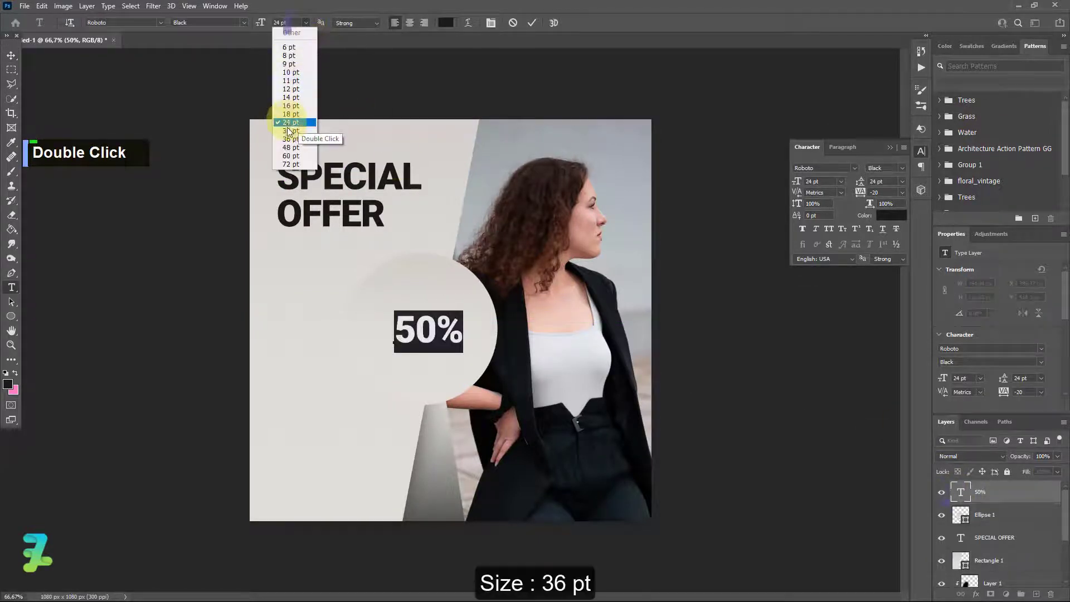
{"action": "left_click", "coordinate": [288, 139]}
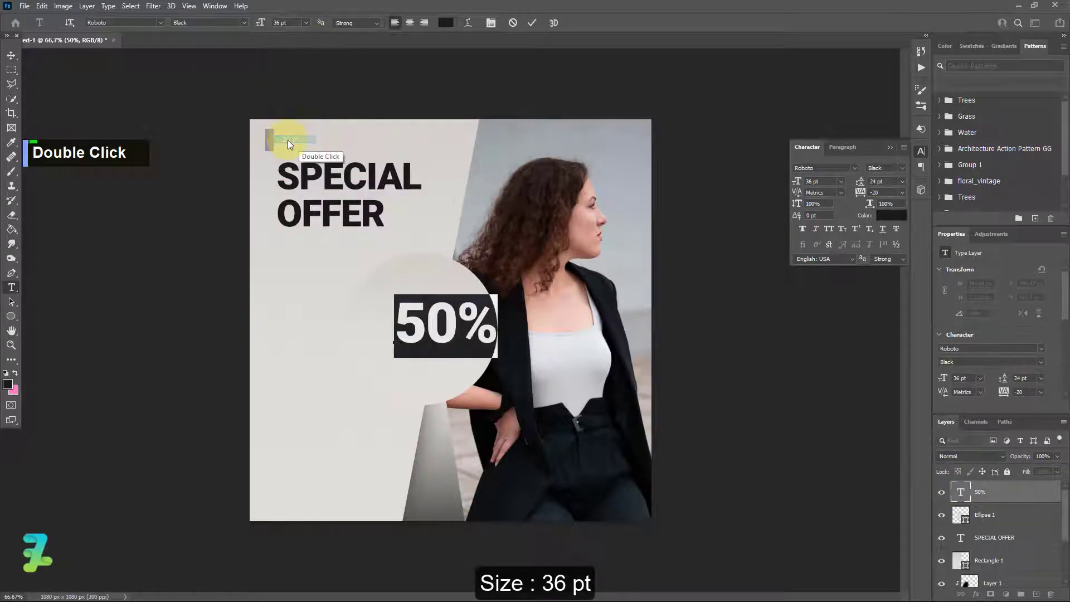
{"action": "left_click", "coordinate": [11, 55]}
{"action": "left_click_drag", "start_coordinate": [449, 324], "coordinate": [424, 330]}
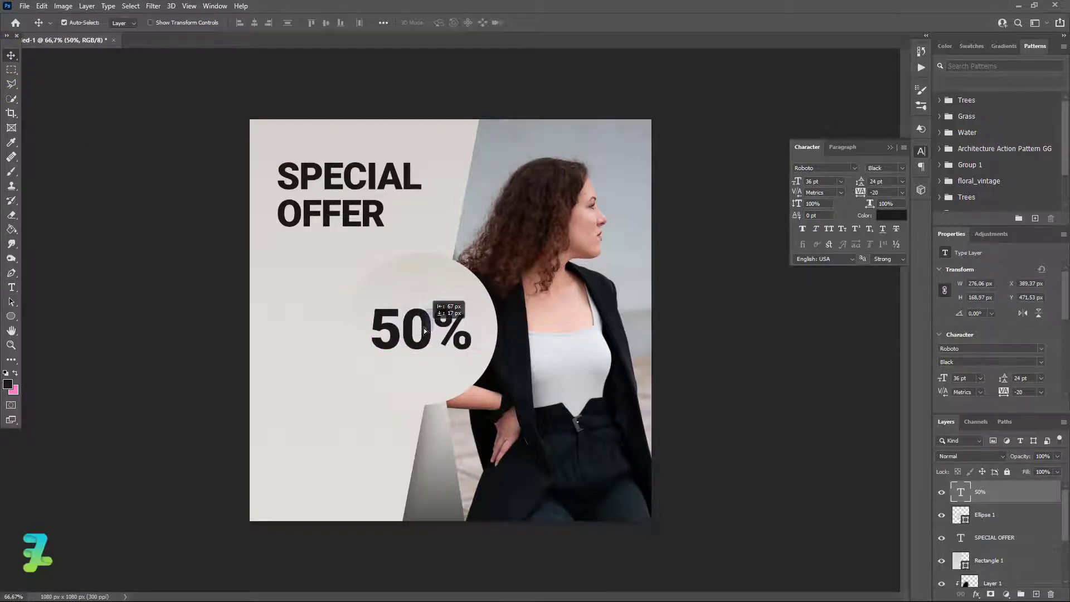
{"action": "left_click", "coordinate": [960, 514], "text": "ctrl"}
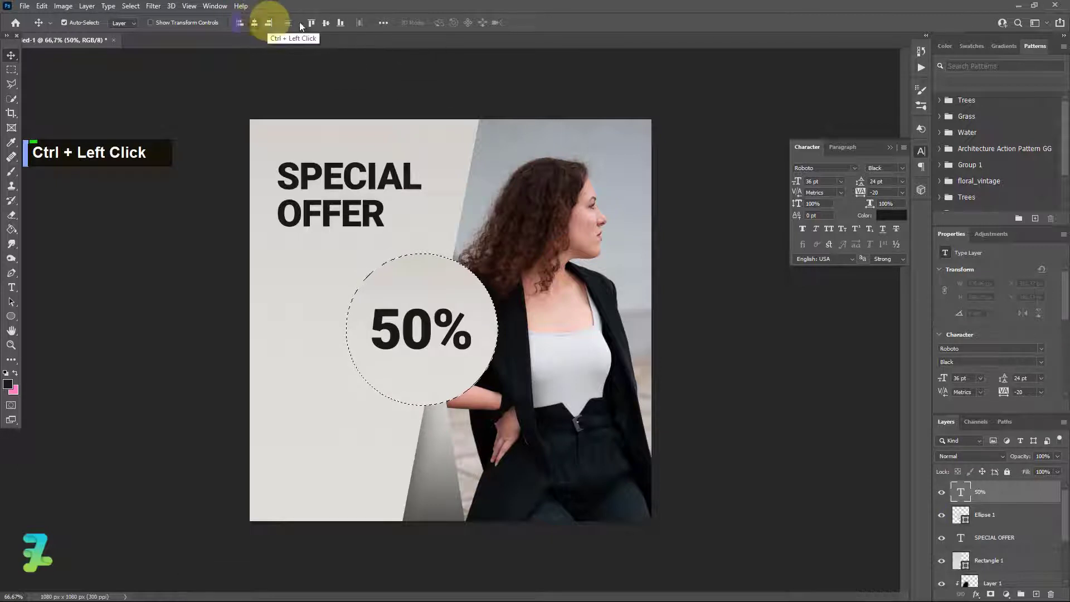
{"action": "left_click", "coordinate": [327, 24]}
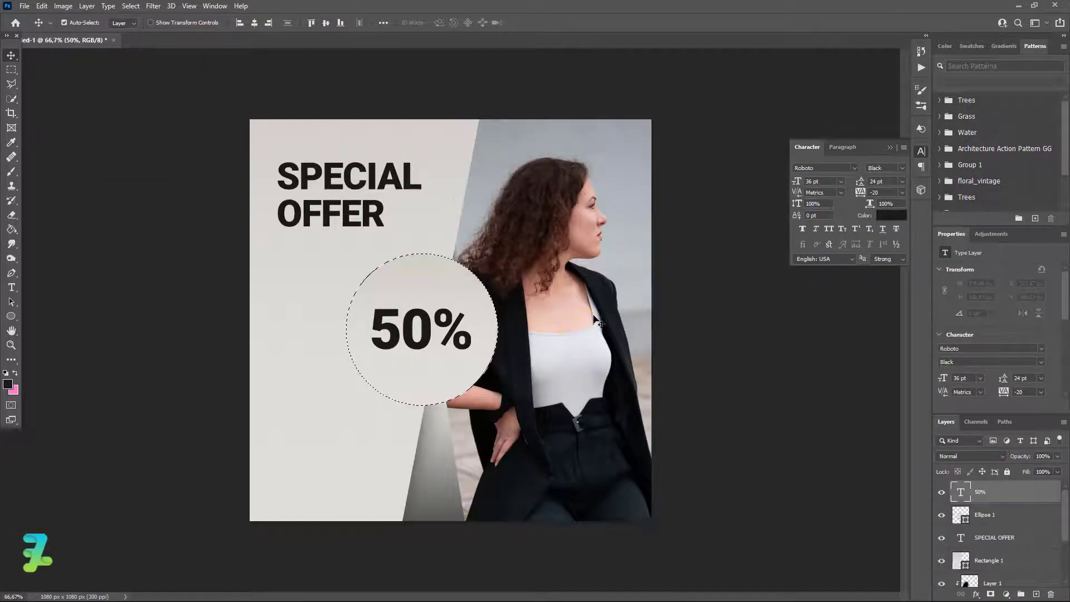
{"action": "key", "text": "ctrl+d"}
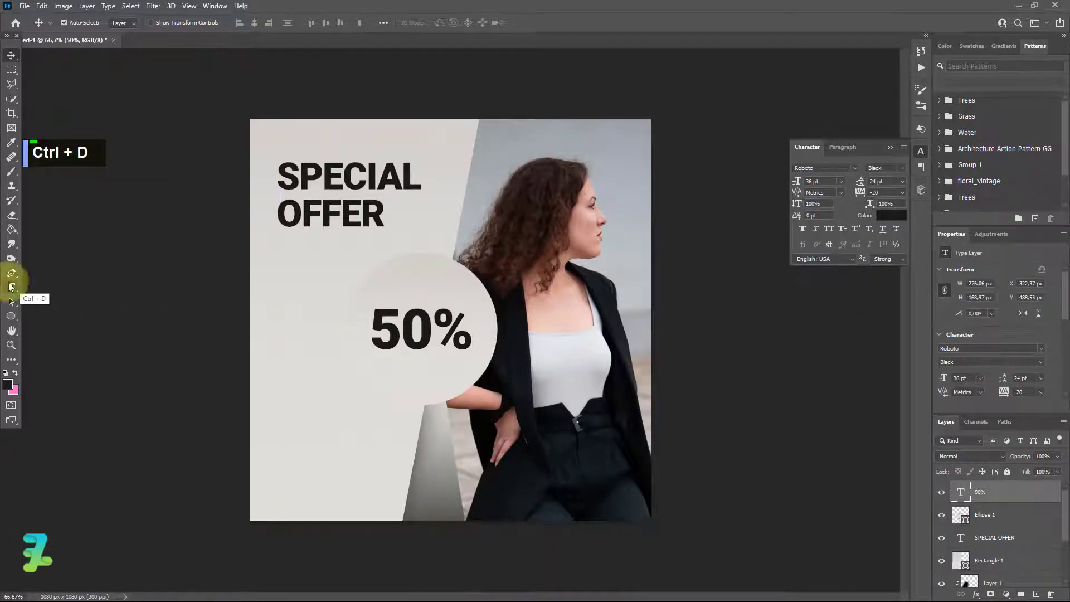
- Add the text UP TO in Roboto Black below the SPECIAL OFFER headline
{"action": "left_click", "coordinate": [11, 286]}
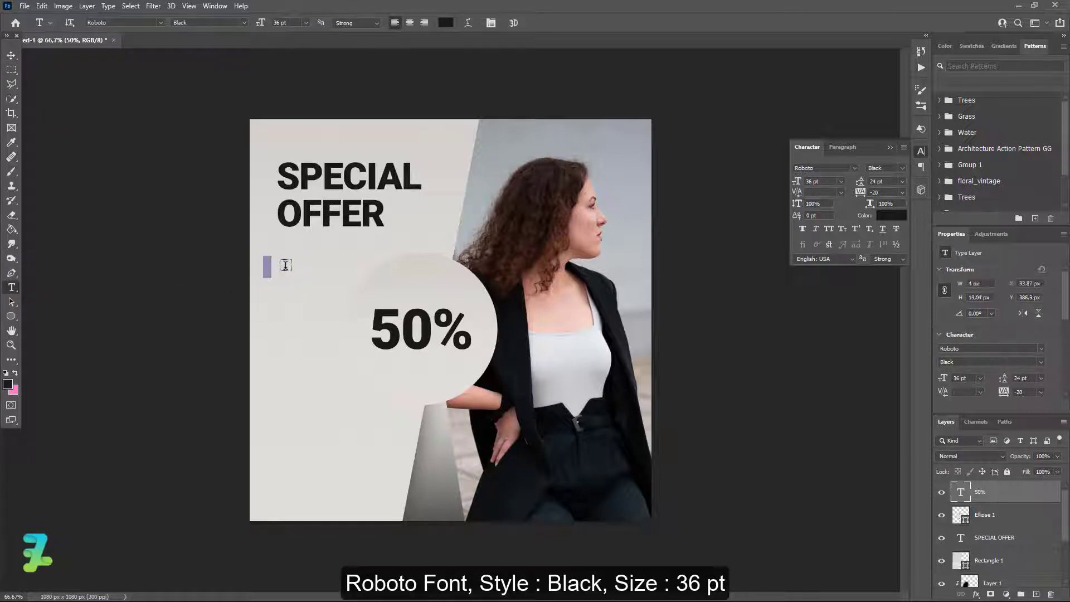
{"action": "left_click", "coordinate": [285, 264]}
{"action": "type", "text": "UP"}
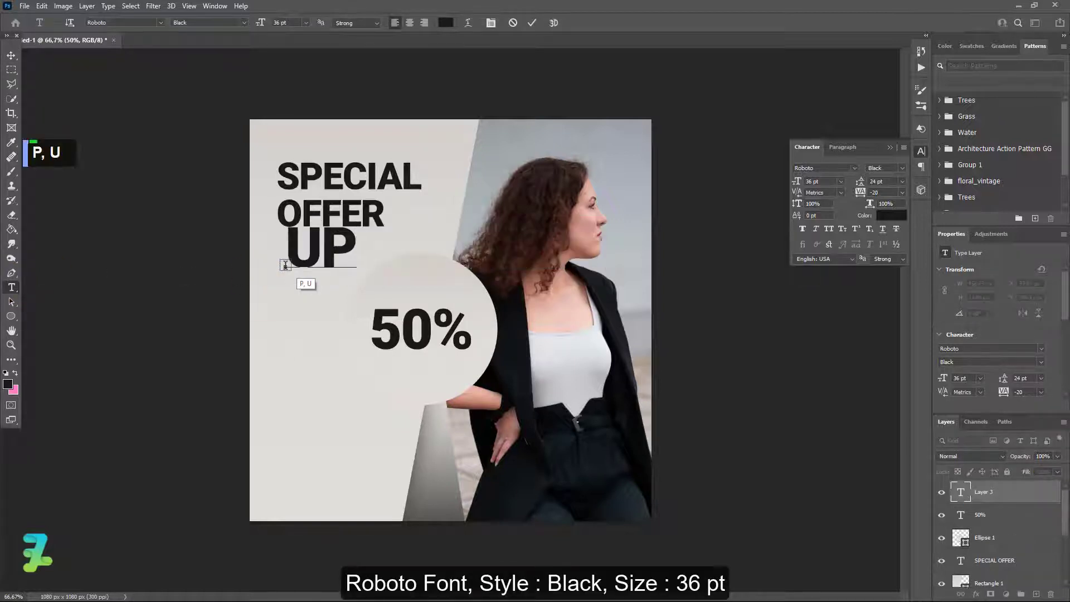
{"action": "type", "text": " TO"}
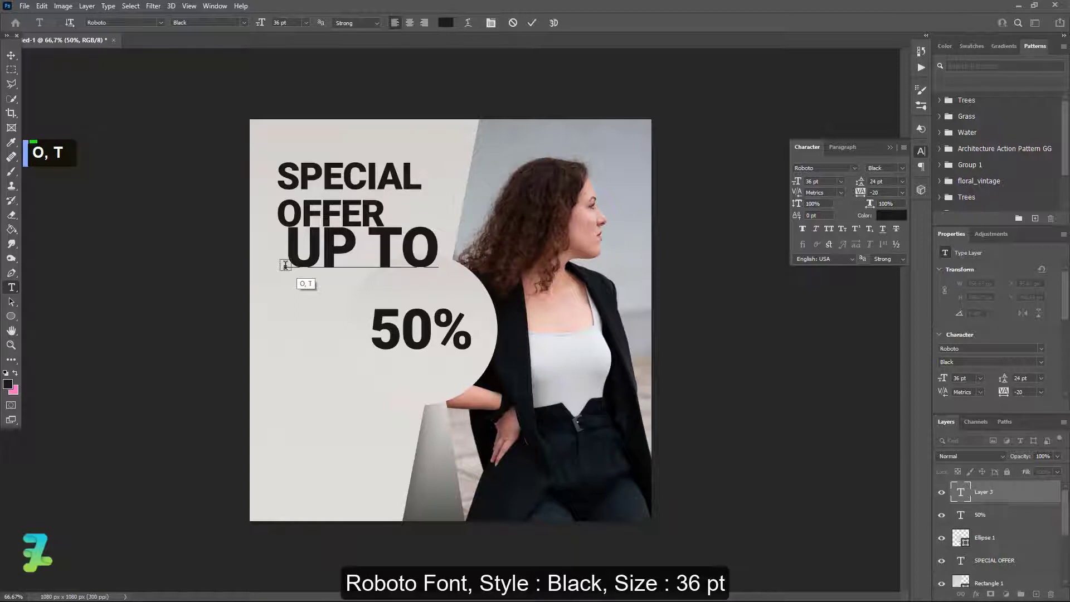
- Set the UP TO text size to 12 pt and move it inside the circle, centered just above 50%
{"action": "key", "text": "ctrl+a"}
{"action": "left_click", "coordinate": [306, 22]}
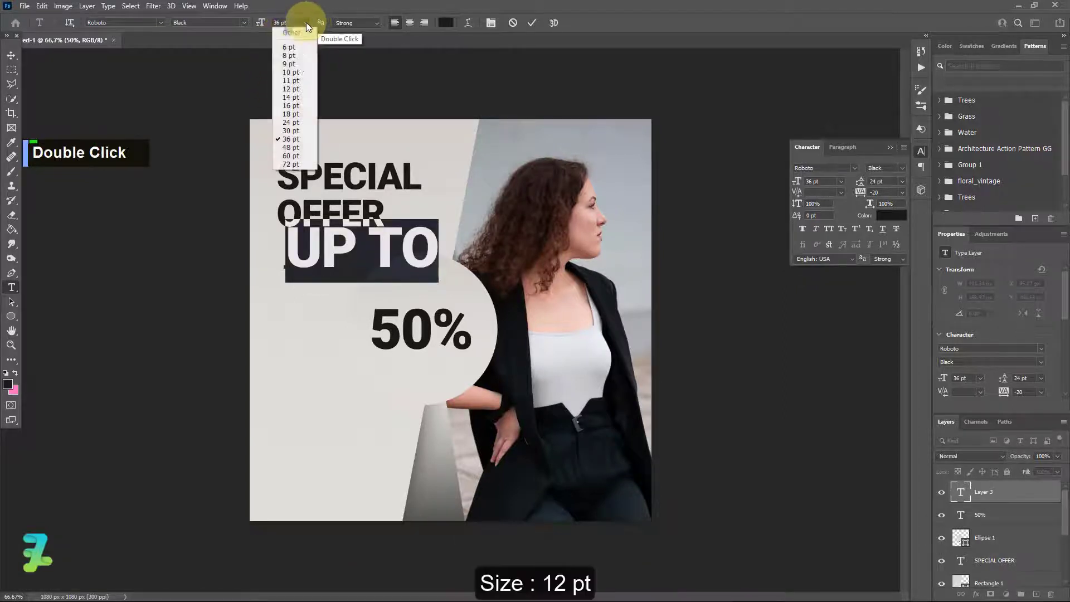
{"action": "left_click", "coordinate": [298, 96]}
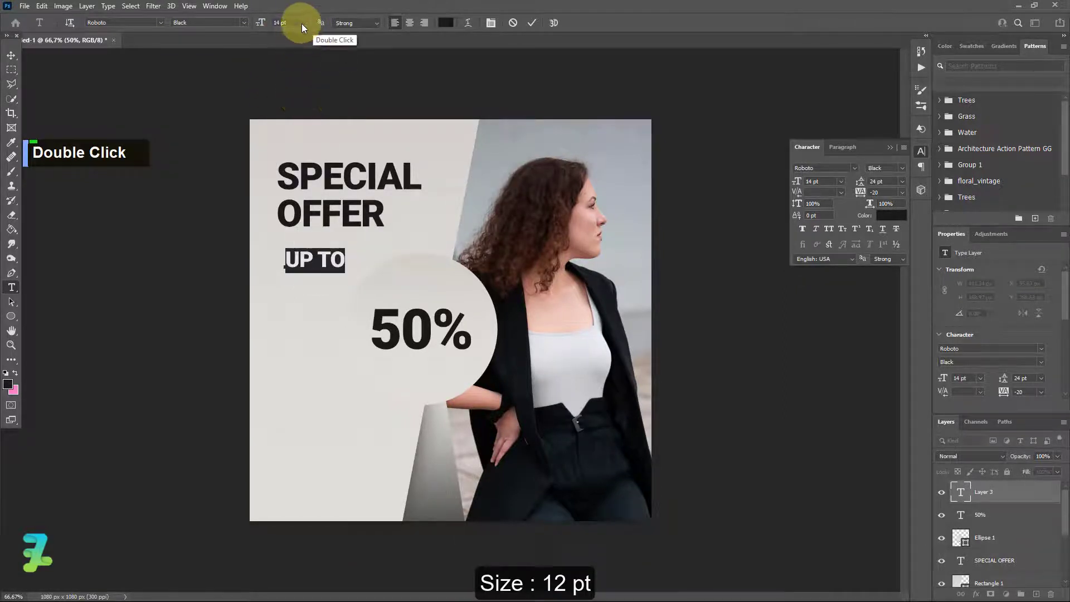
{"action": "left_click", "coordinate": [304, 23]}
{"action": "left_click", "coordinate": [293, 90]}
{"action": "left_click", "coordinate": [11, 55]}
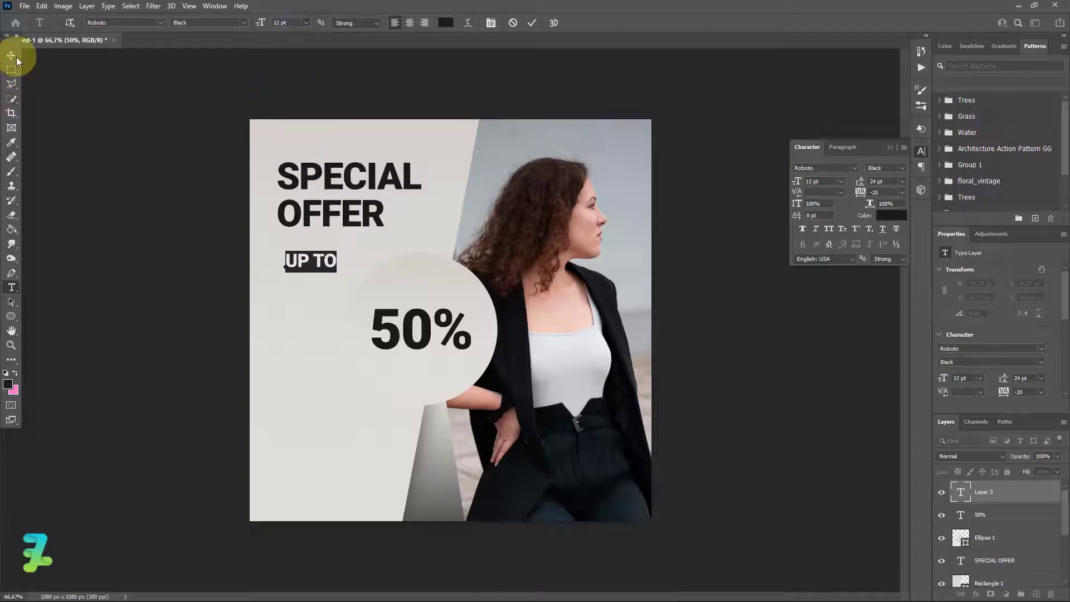
{"action": "left_click_drag", "start_coordinate": [317, 264], "coordinate": [421, 294]}
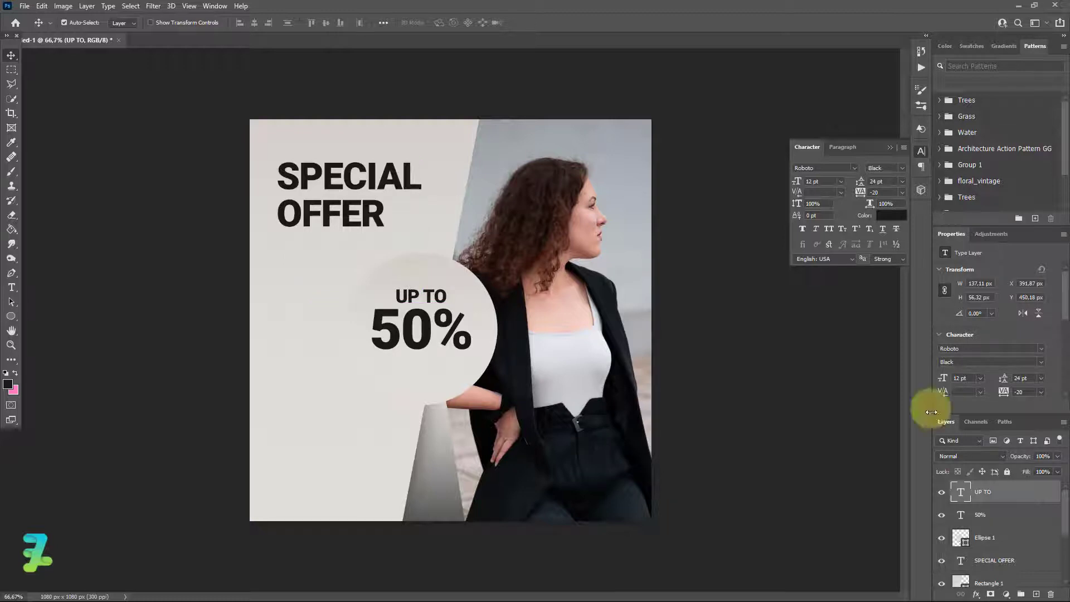
- Recolor the 50% text yellow (#ffd956)
{"action": "double_click", "coordinate": [960, 515]}
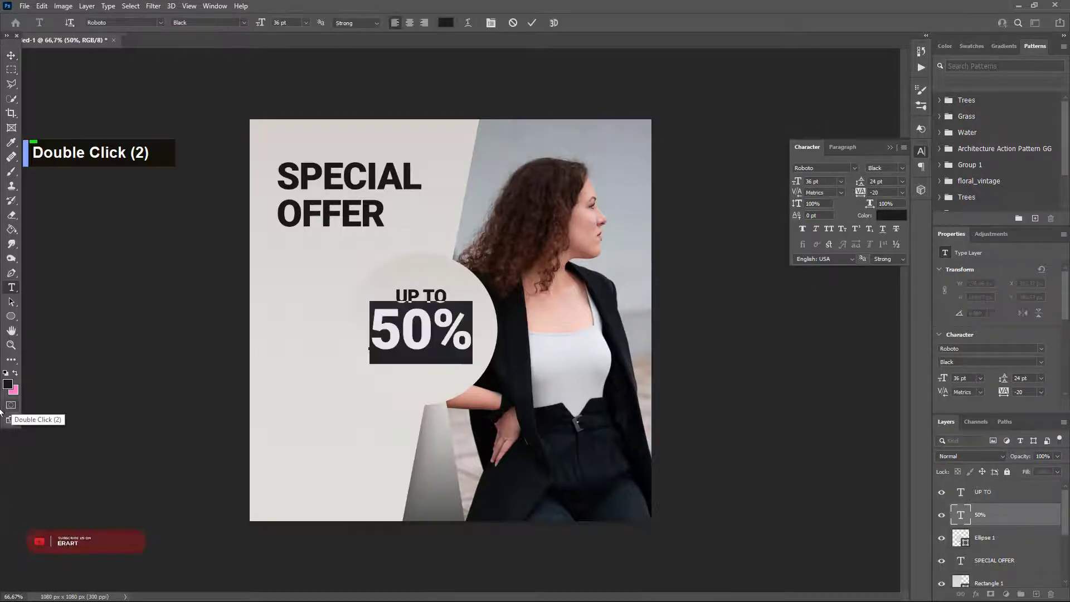
{"action": "left_click", "coordinate": [8, 385]}
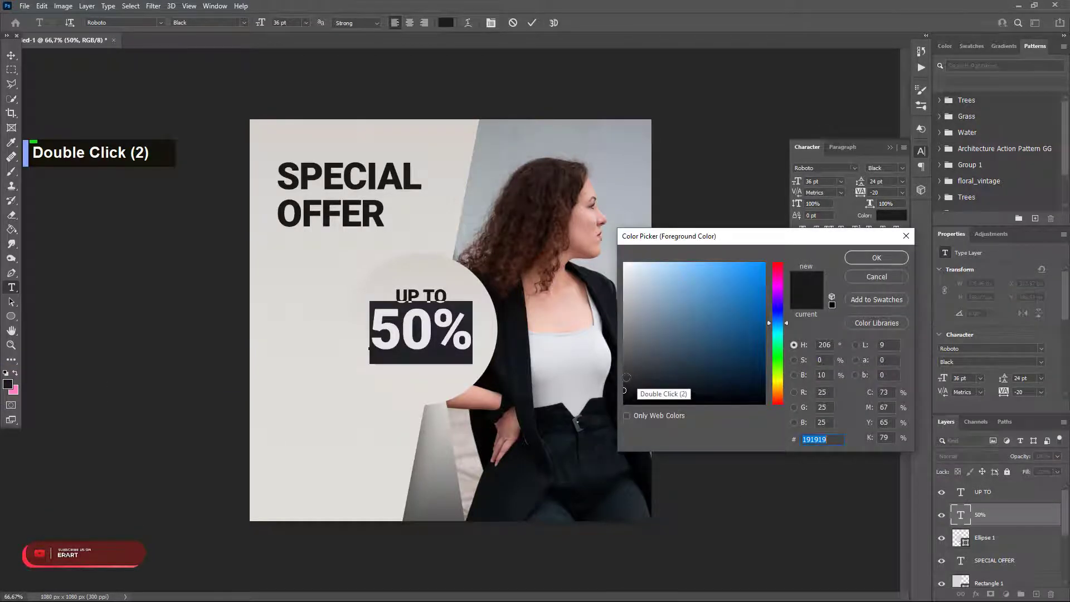
{"action": "left_click_drag", "start_coordinate": [775, 395], "coordinate": [748, 194]}
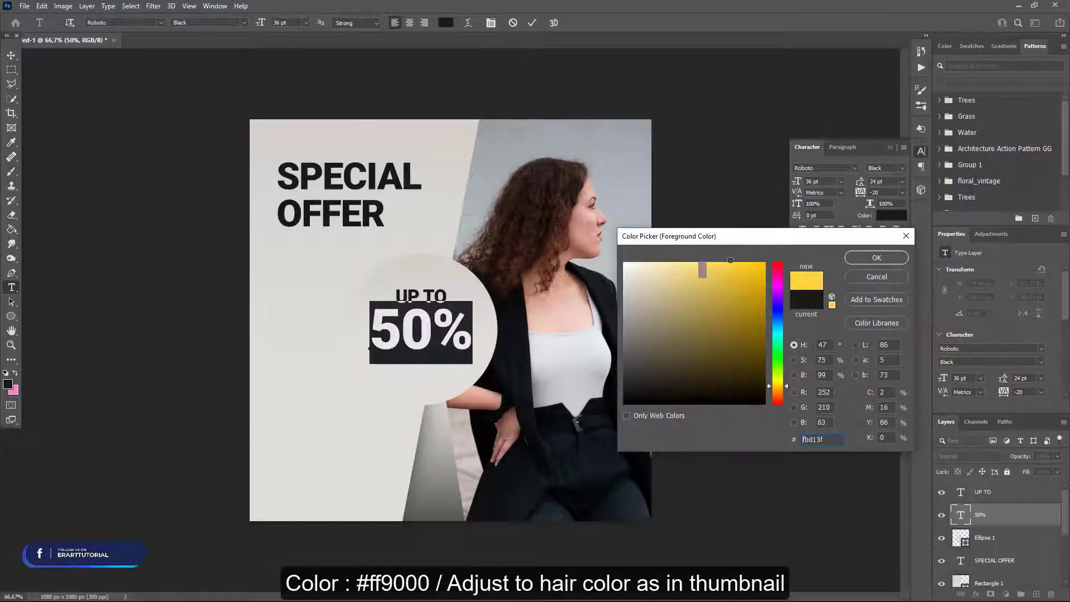
{"action": "left_click", "coordinate": [874, 258]}
{"action": "left_click", "coordinate": [11, 55]}
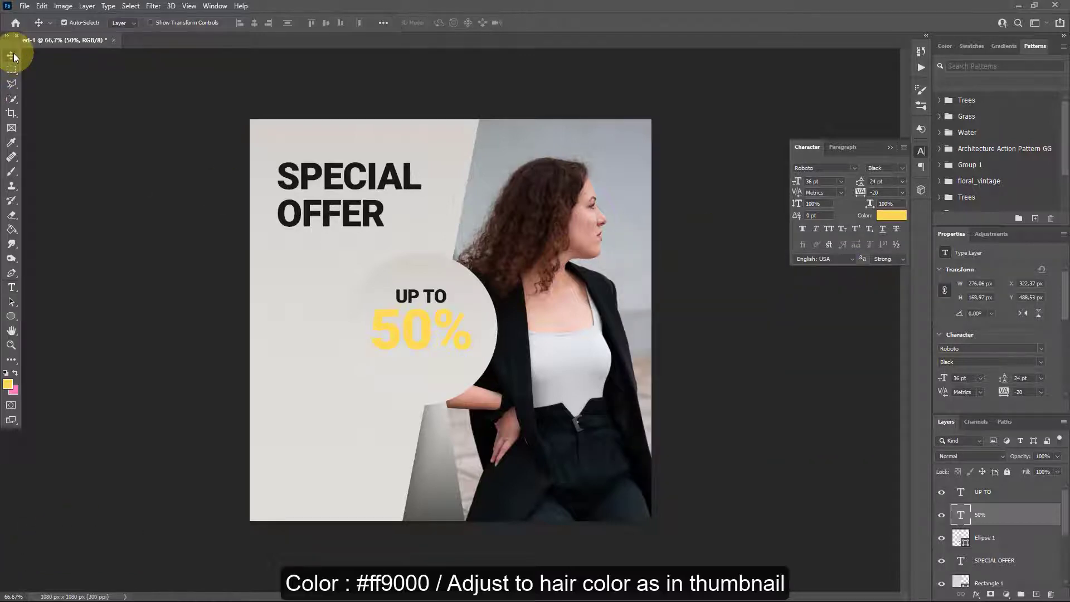
- Recolor the 50% text orange (#ff9000)
{"action": "double_click", "coordinate": [959, 515]}
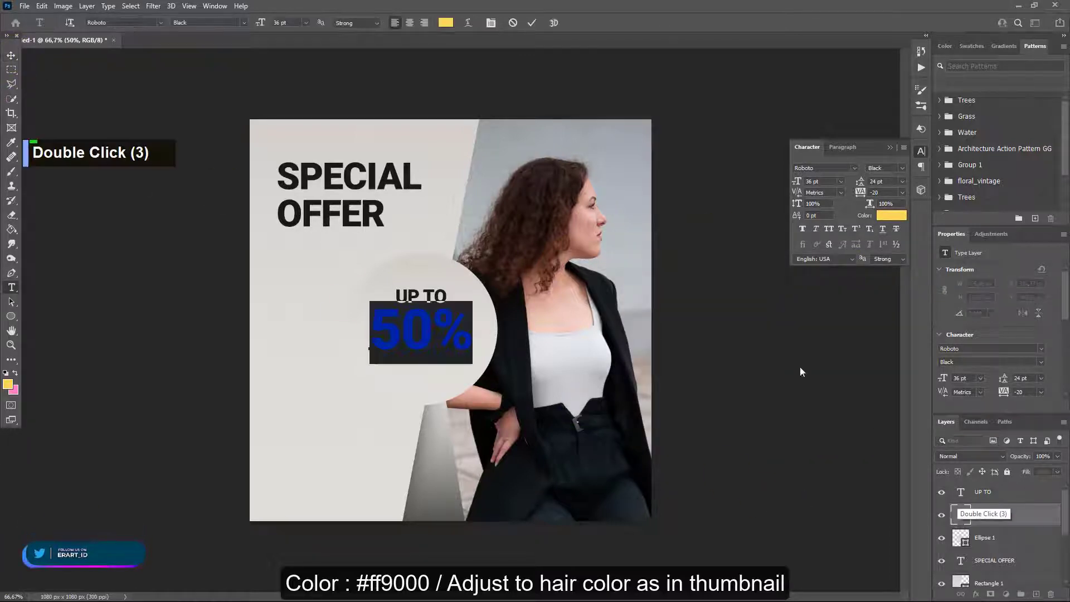
{"action": "double_click", "coordinate": [9, 384]}
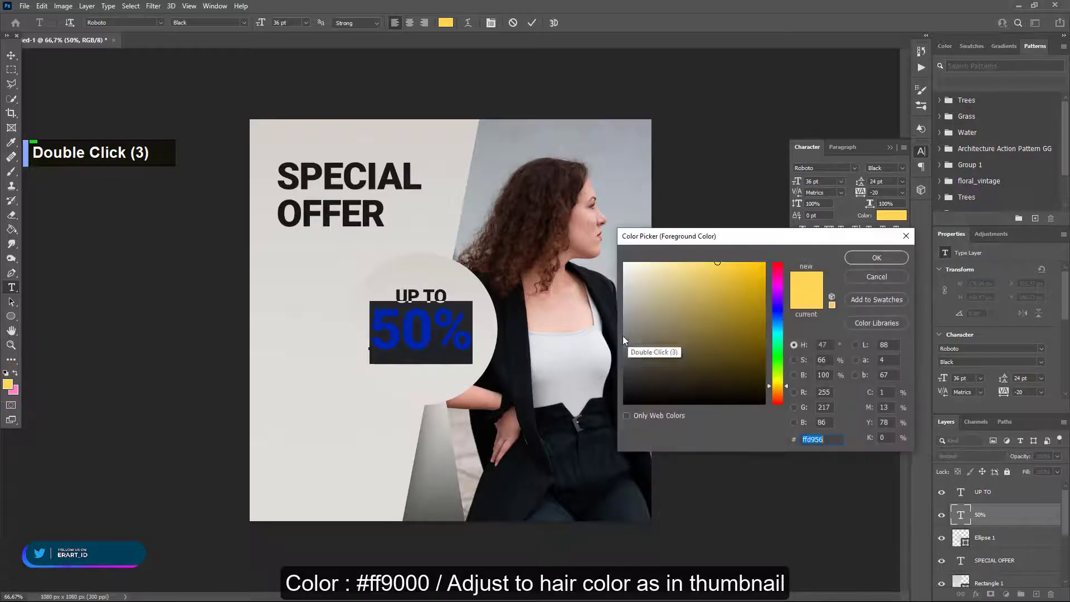
{"action": "left_click_drag", "start_coordinate": [731, 317], "coordinate": [718, 324]}
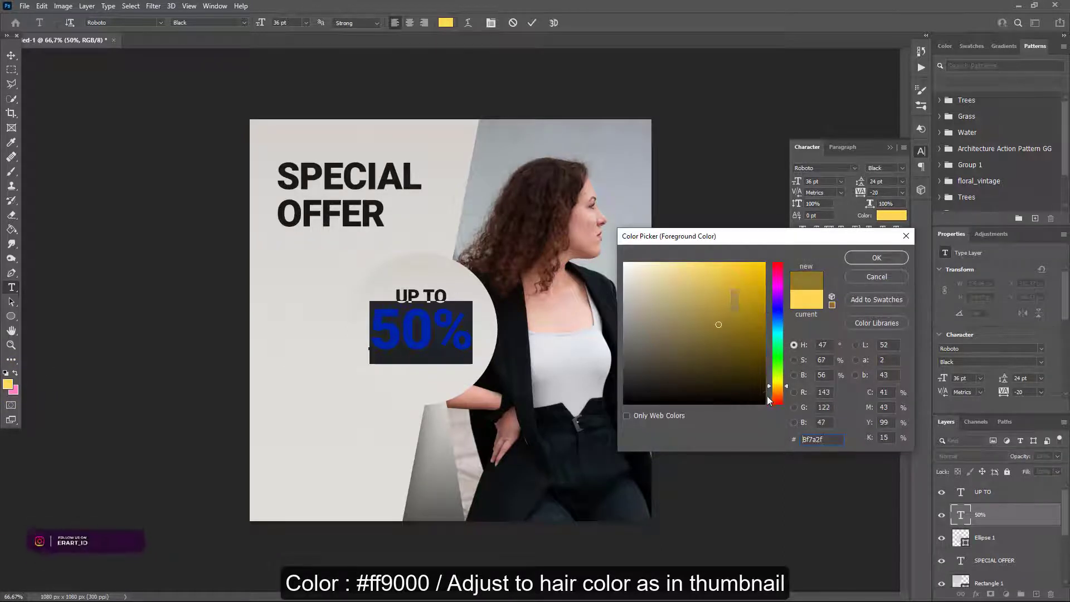
{"action": "left_click_drag", "start_coordinate": [781, 390], "coordinate": [782, 387]}
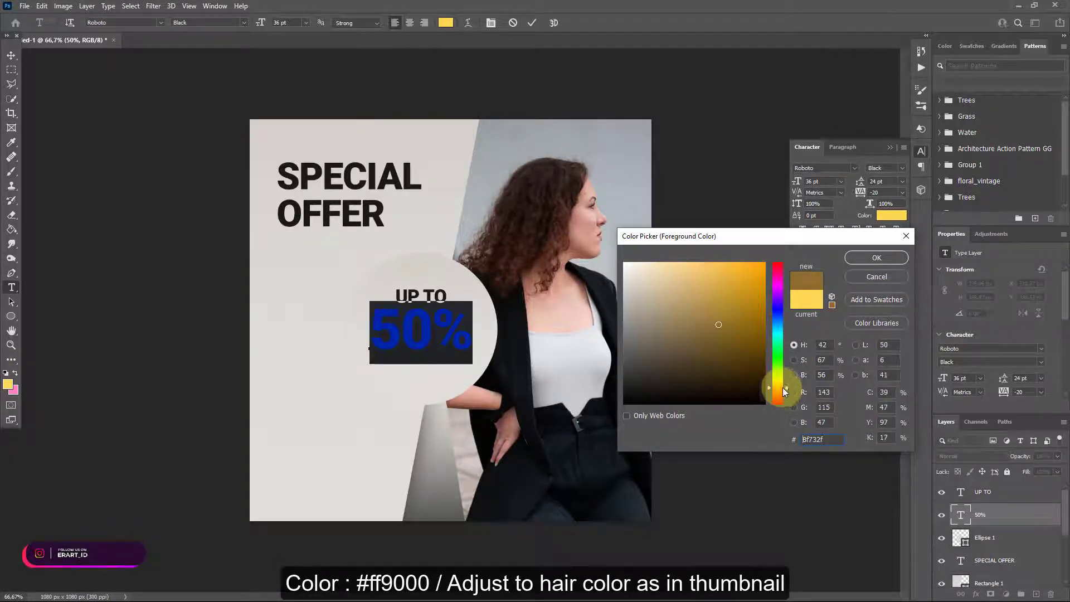
{"action": "left_click_drag", "start_coordinate": [756, 312], "coordinate": [771, 230]}
{"action": "left_click_drag", "start_coordinate": [778, 388], "coordinate": [778, 389]}
{"action": "left_click", "coordinate": [864, 264]}
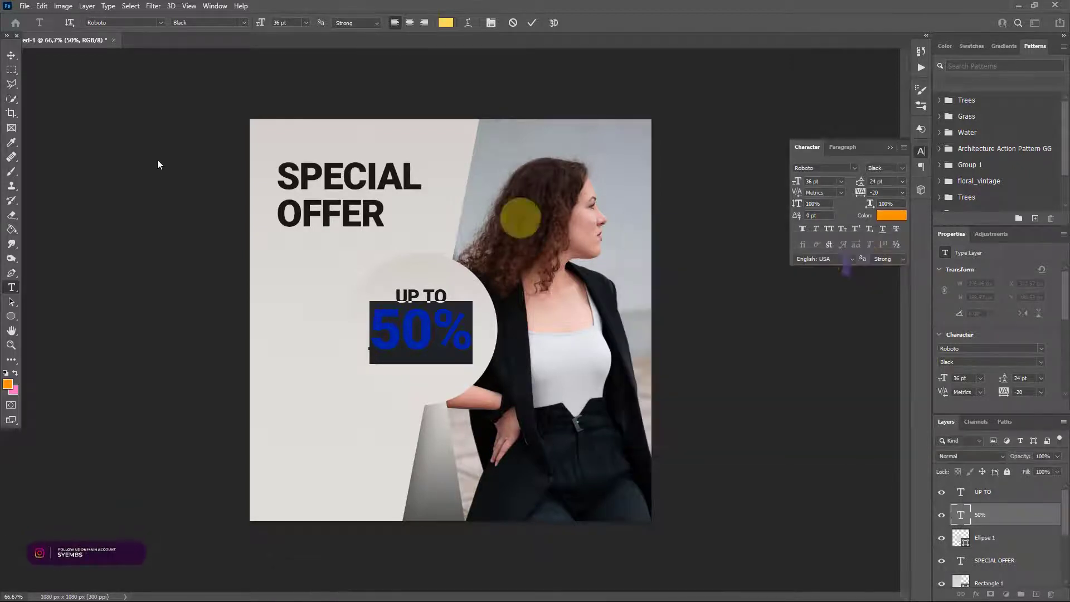
{"action": "left_click", "coordinate": [11, 55]}
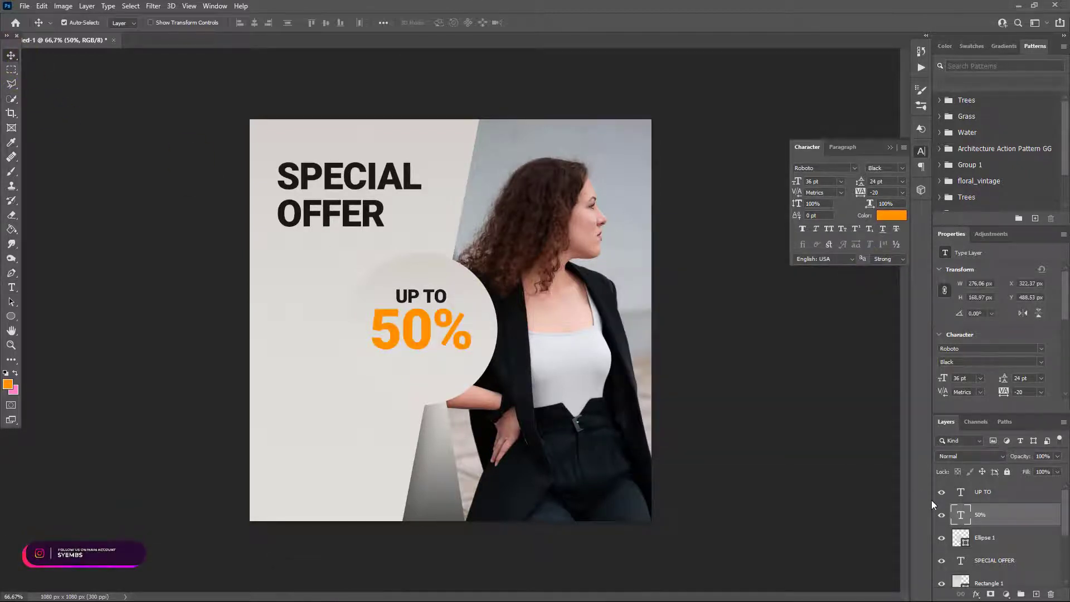
- Duplicate the UP TO text layer and move the copy straight down to just below 50%
{"action": "left_click", "coordinate": [962, 493]}
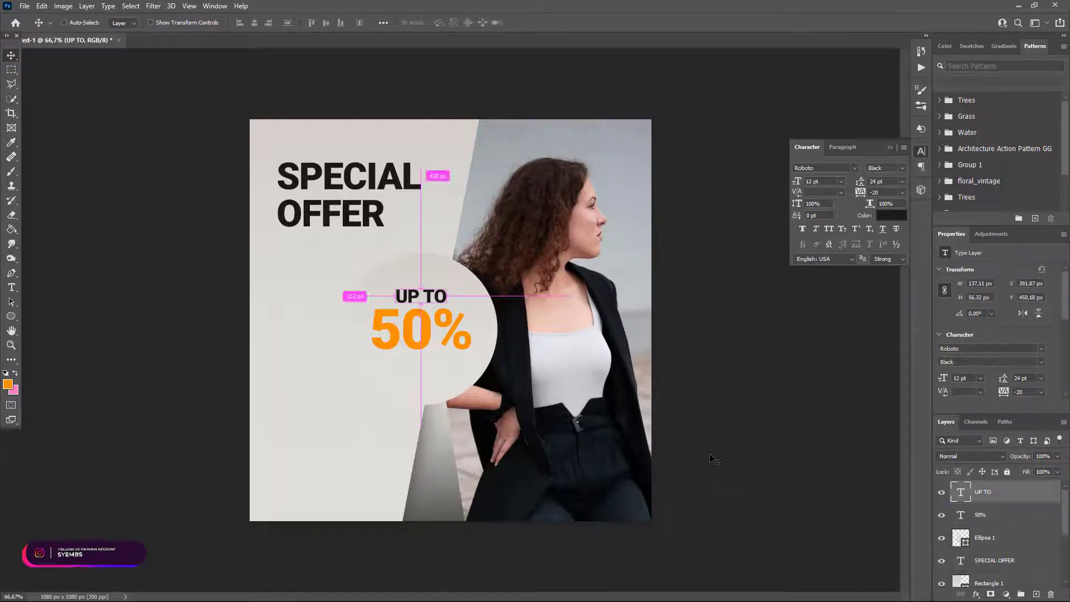
{"action": "key", "text": "ctrl+j"}
{"action": "left_click_drag", "start_coordinate": [392, 308], "coordinate": [409, 364]}
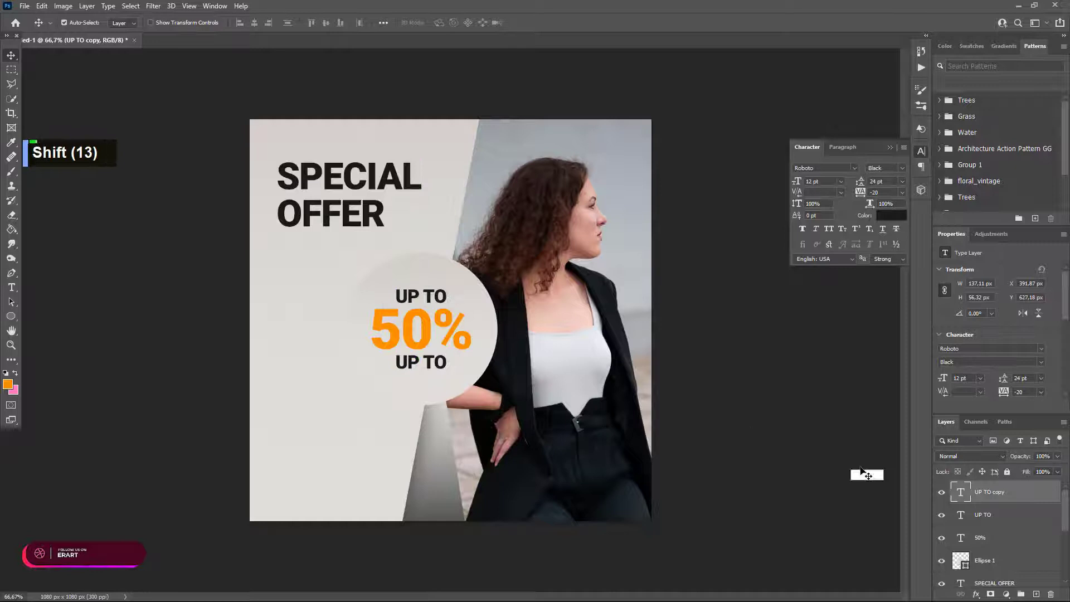
- Replace the duplicated text with OFF and center it horizontally on the circle
{"action": "double_click", "coordinate": [967, 492]}
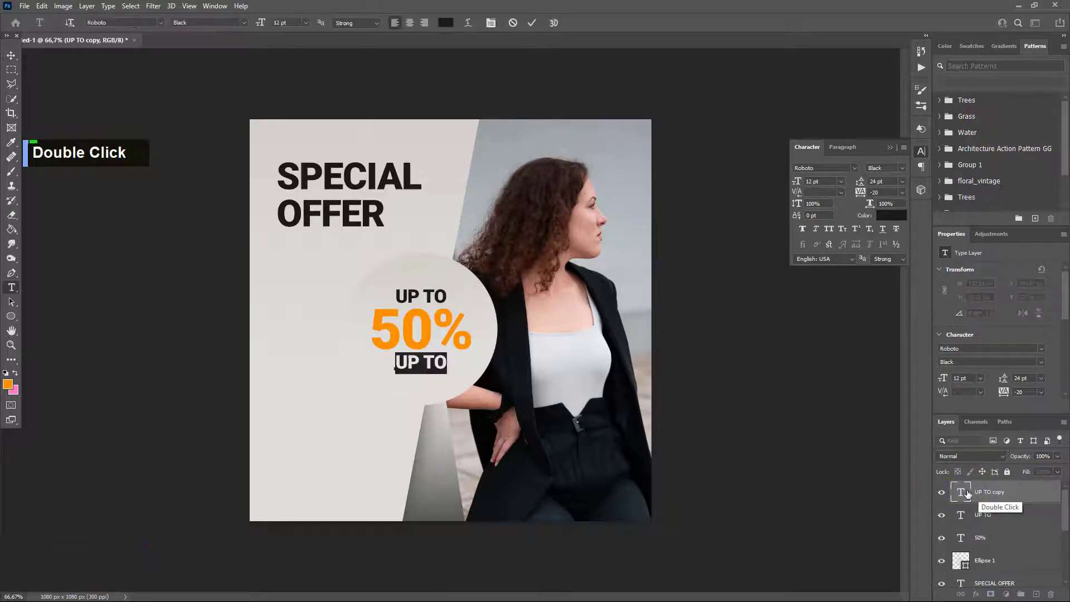
{"action": "type", "text": "OFF"}
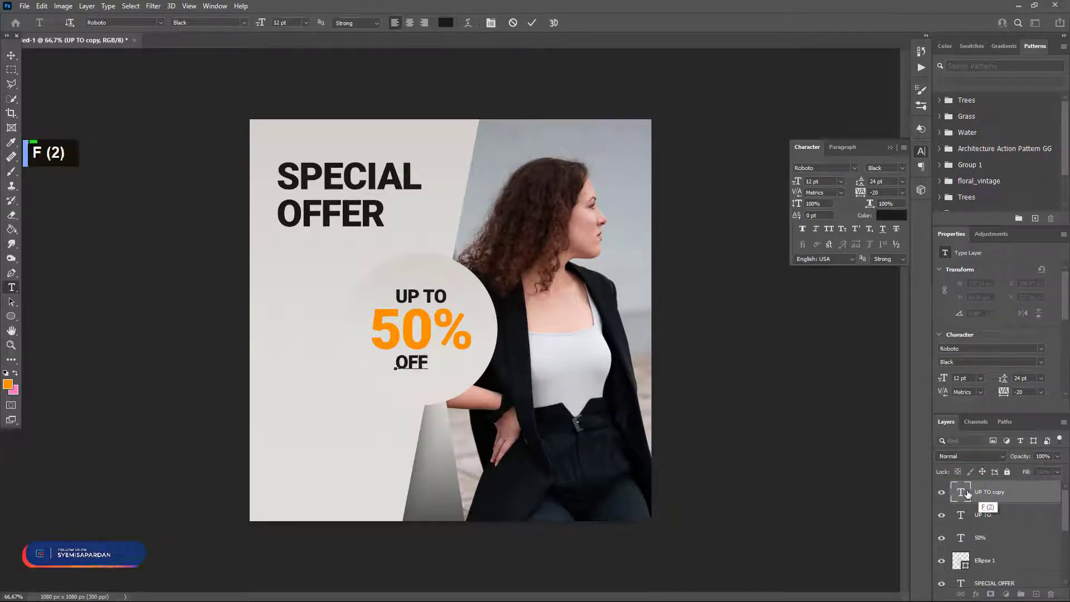
{"action": "left_click", "coordinate": [2, 55]}
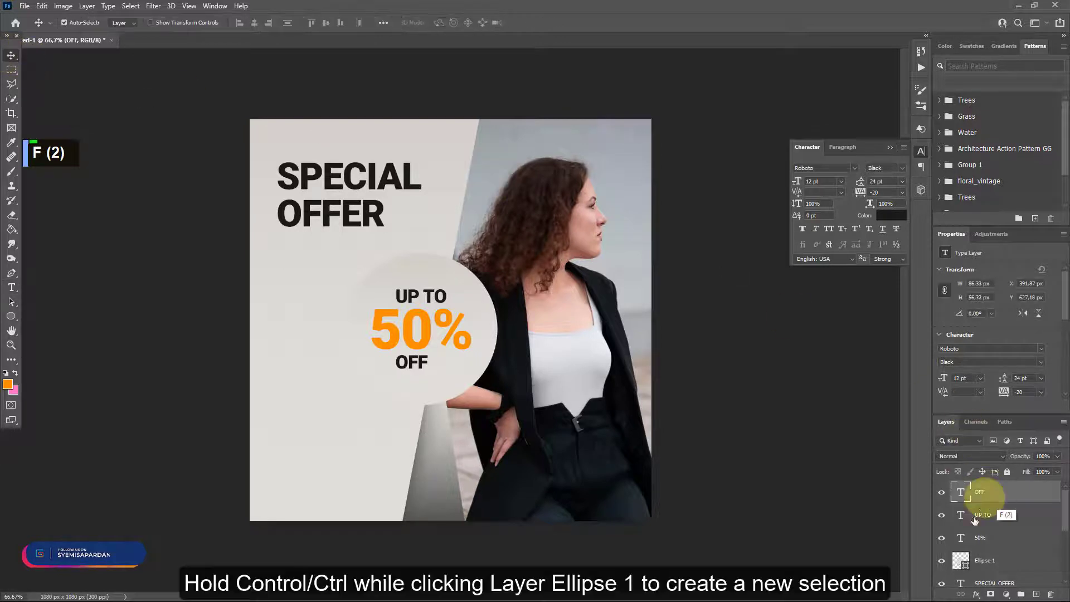
{"action": "left_click", "coordinate": [960, 559], "text": "ctrl"}
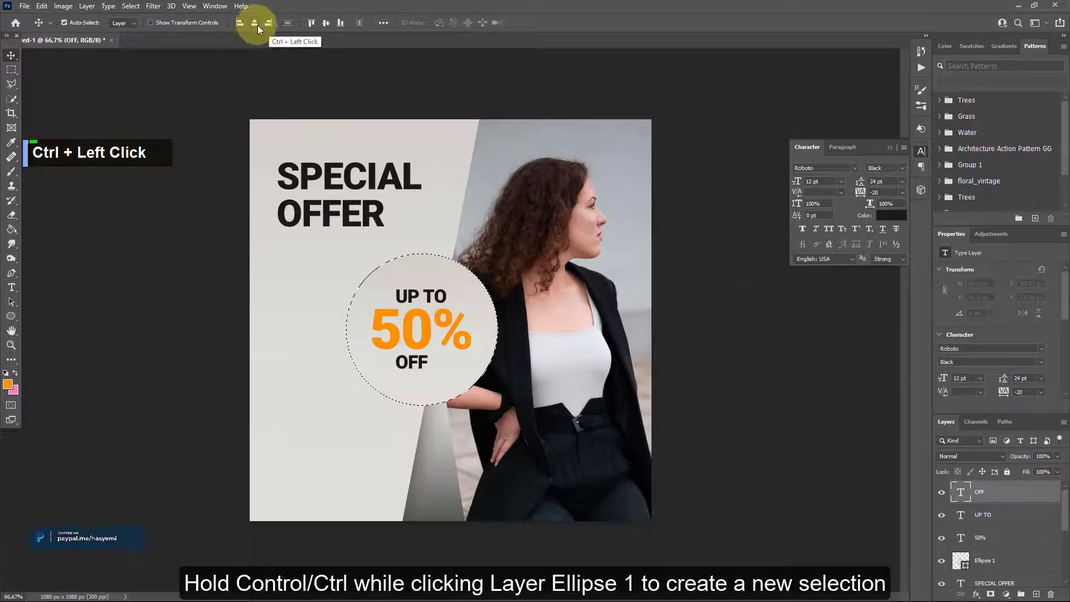
{"action": "key", "text": "ctrl+d"}
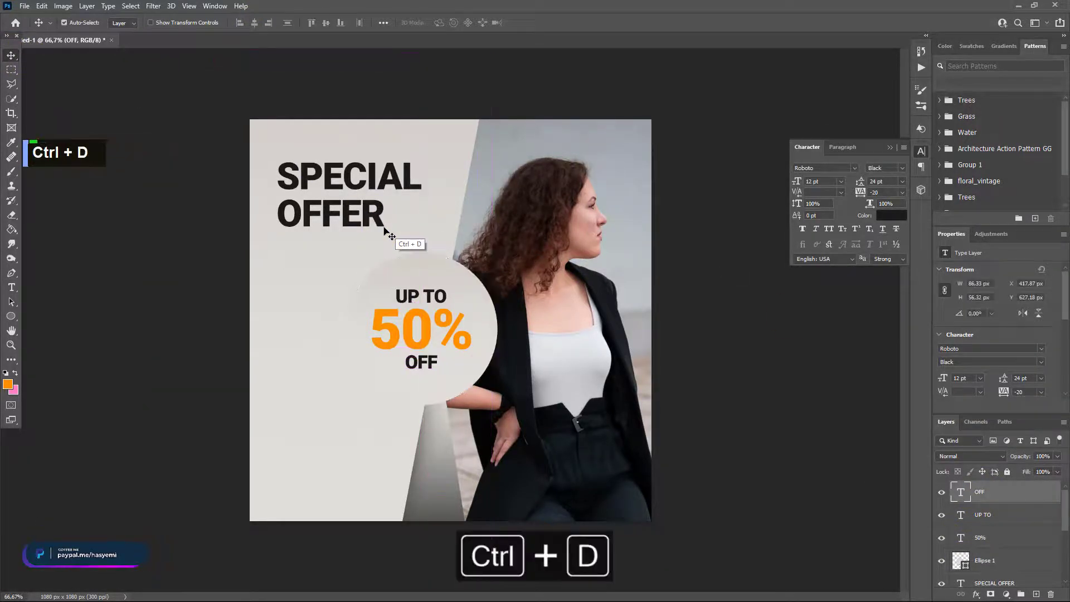
- Duplicate the circle layer and scale the copy around its center to about 361 px wide
{"action": "left_click", "coordinate": [969, 560]}
{"action": "key", "text": "ctrl+j"}
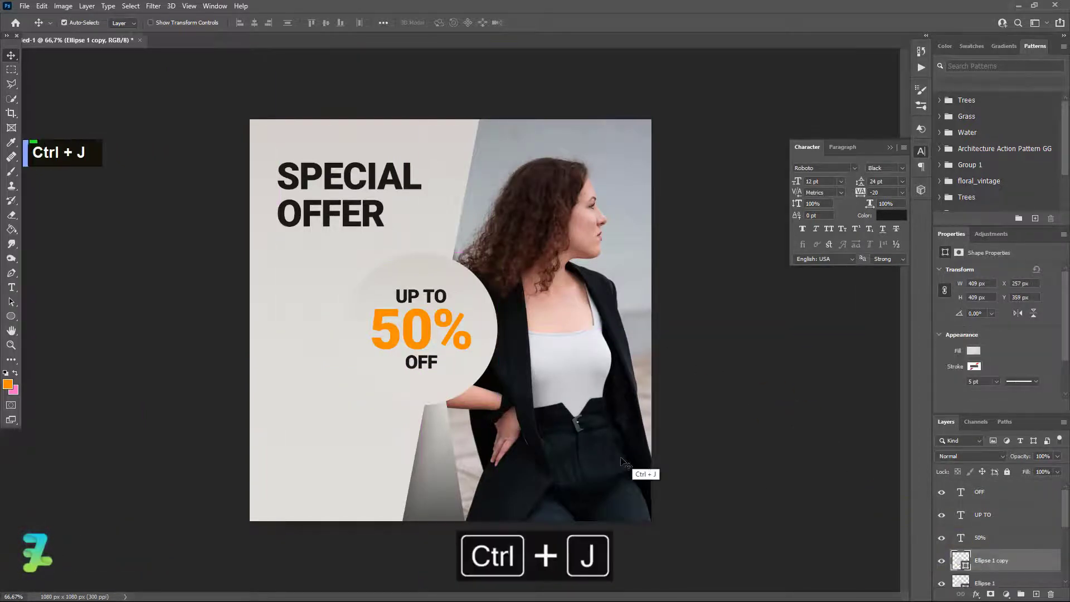
{"action": "key", "text": "ctrl+t"}
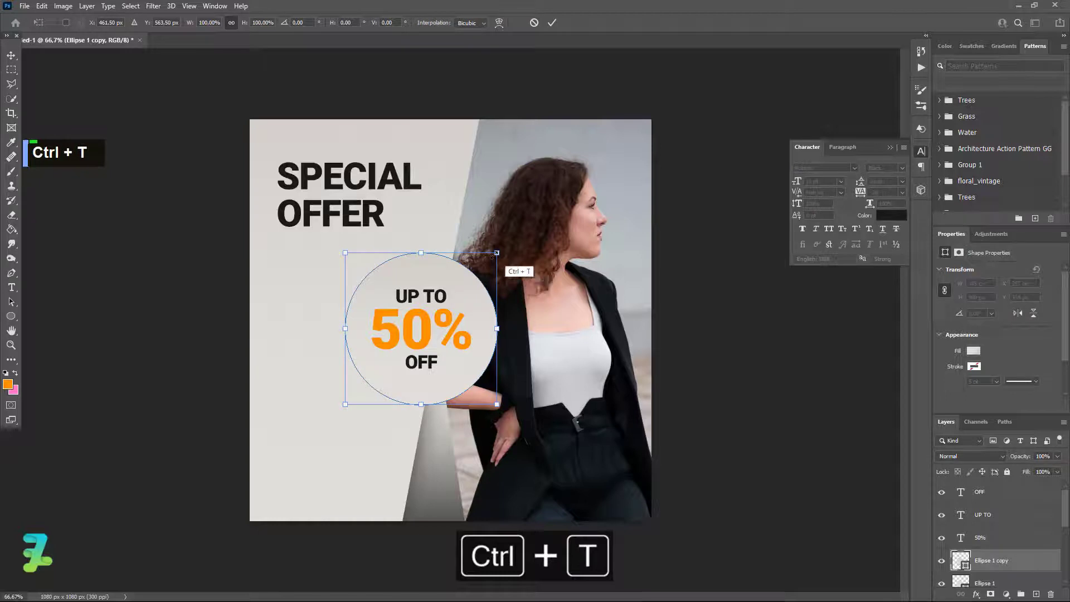
{"action": "left_click_drag", "start_coordinate": [497, 253], "coordinate": [489, 256]}
{"action": "left_click", "coordinate": [11, 55]}
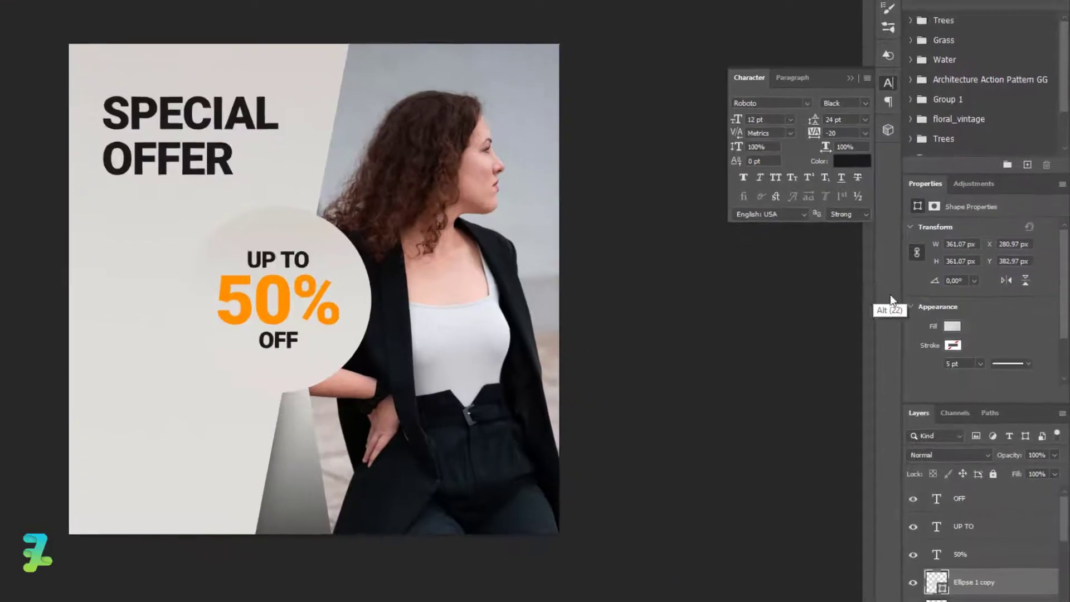
- Remove the gradient fill from the smaller circle copy
{"action": "left_click", "coordinate": [970, 348]}
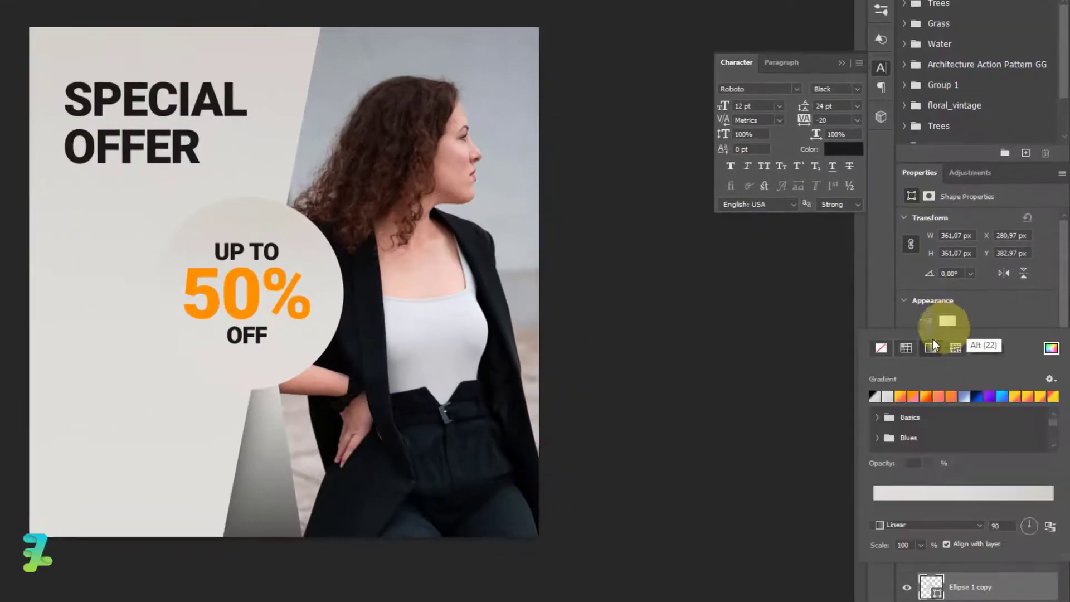
{"action": "left_click", "coordinate": [916, 371]}
{"action": "left_click", "coordinate": [880, 348]}
{"action": "left_click", "coordinate": [985, 310]}
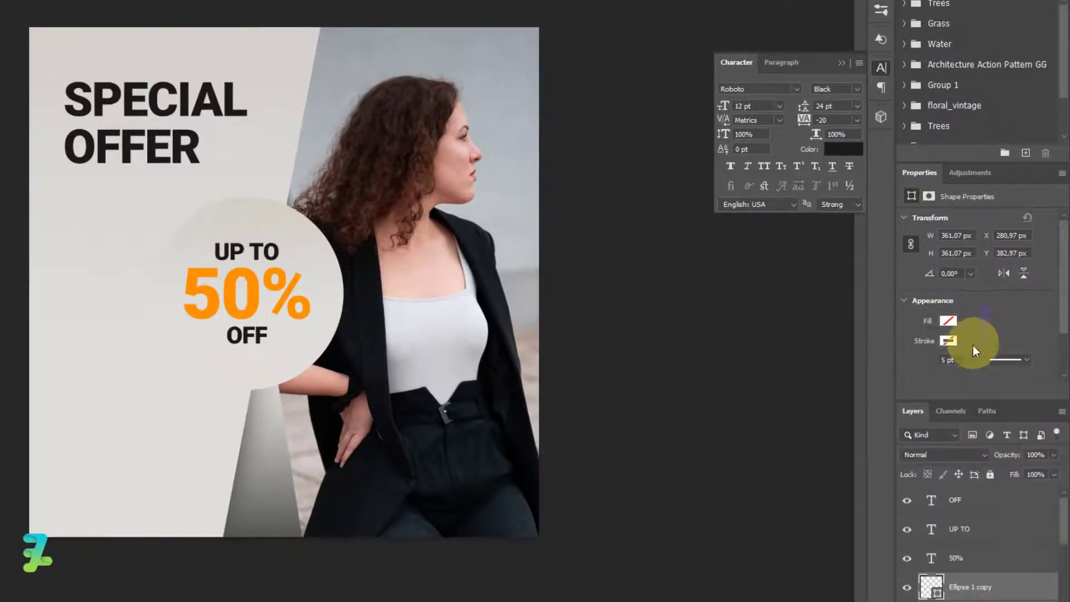
- Give the smaller circle copy a stroke in color #ff9000
{"action": "left_click", "coordinate": [952, 342]}
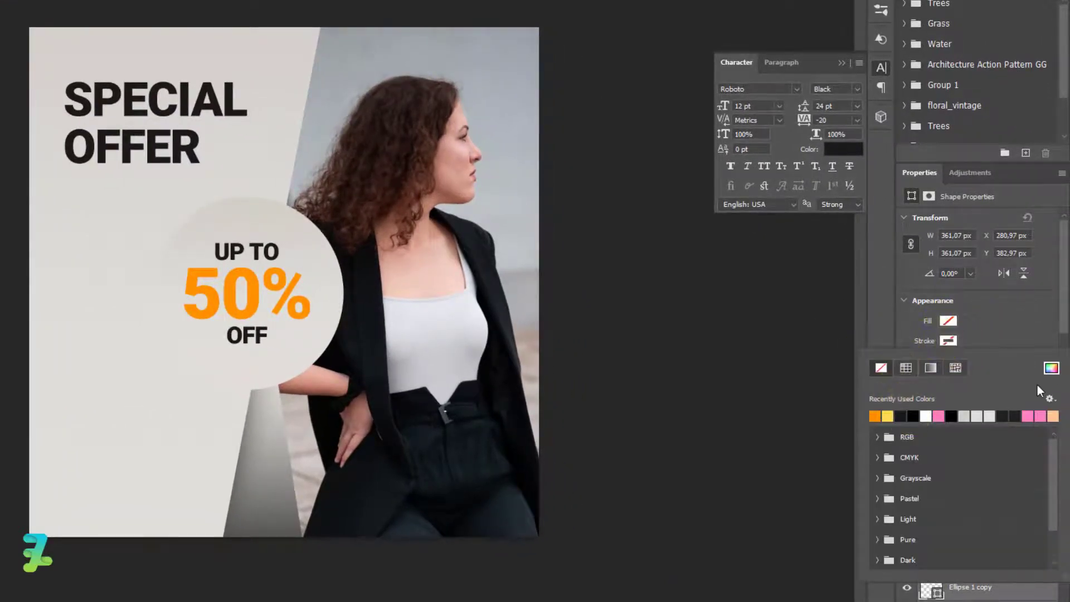
{"action": "left_click", "coordinate": [1050, 370]}
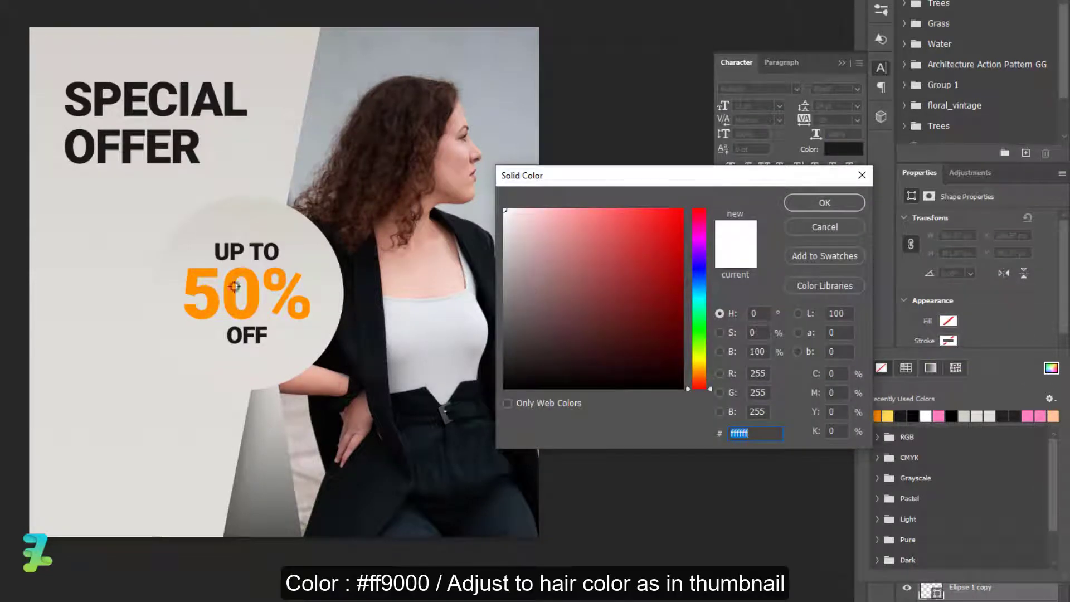
{"action": "type", "text": "ff9000"}
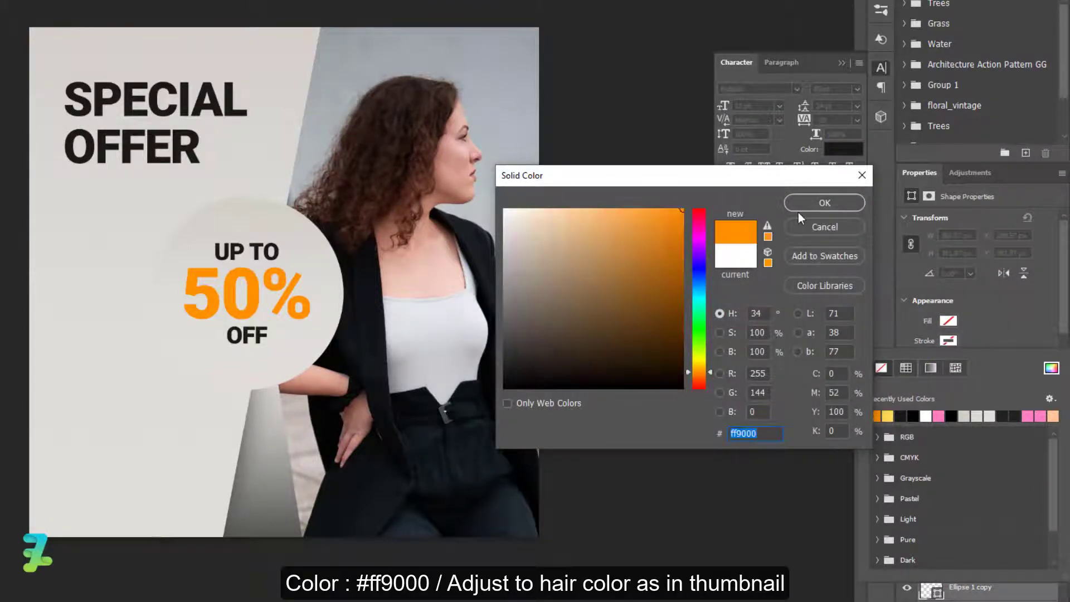
{"action": "left_click", "coordinate": [814, 202]}
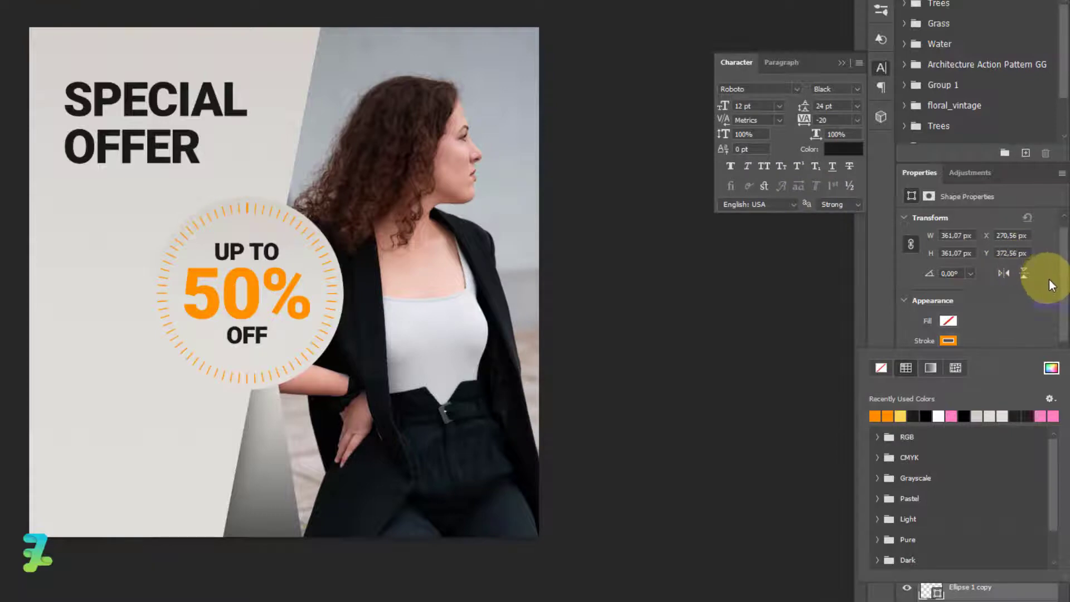
- Change the smaller circle's stroke to a solid line with a width of 1 pt
{"action": "scroll", "coordinate": [1035, 306], "scroll_direction": "down", "scroll_amount": 1}
{"action": "scroll", "coordinate": [1035, 303], "scroll_direction": "down", "scroll_amount": 6}
{"action": "left_click", "coordinate": [1026, 304]}
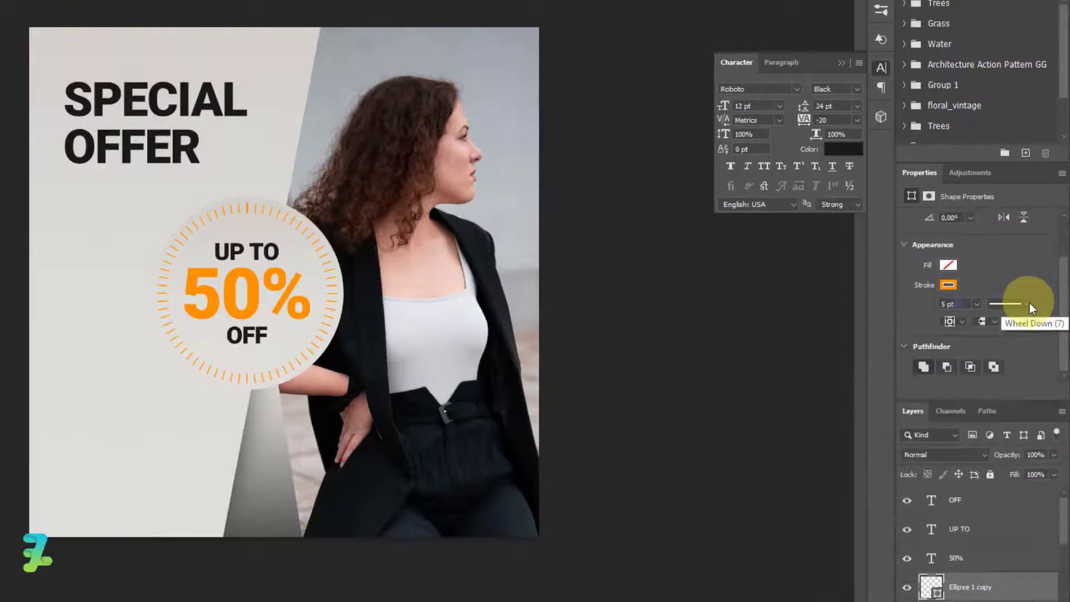
{"action": "left_click", "coordinate": [973, 348]}
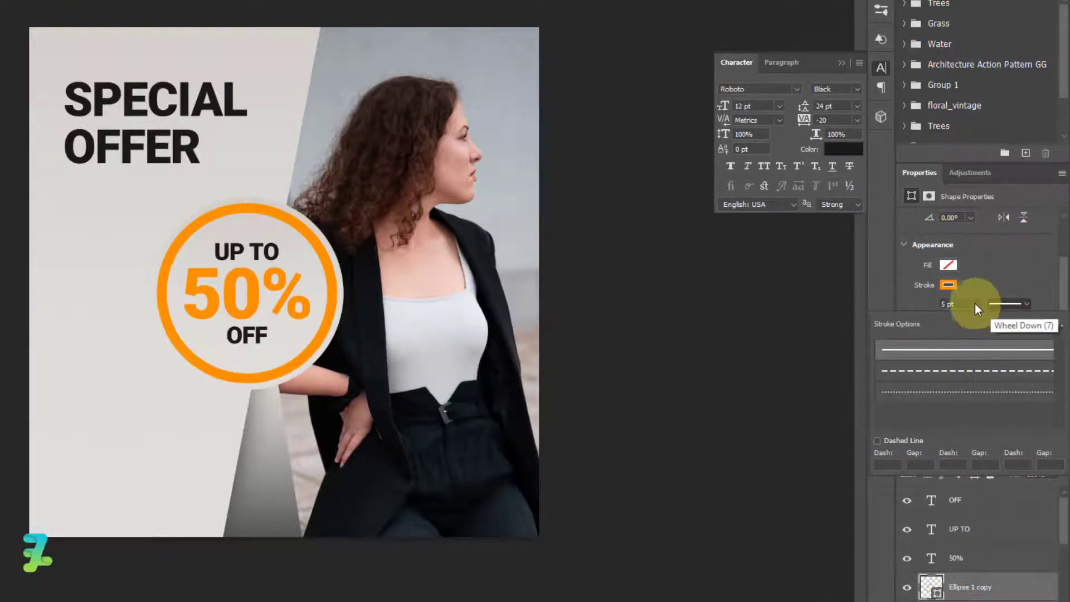
{"action": "left_click", "coordinate": [976, 304]}
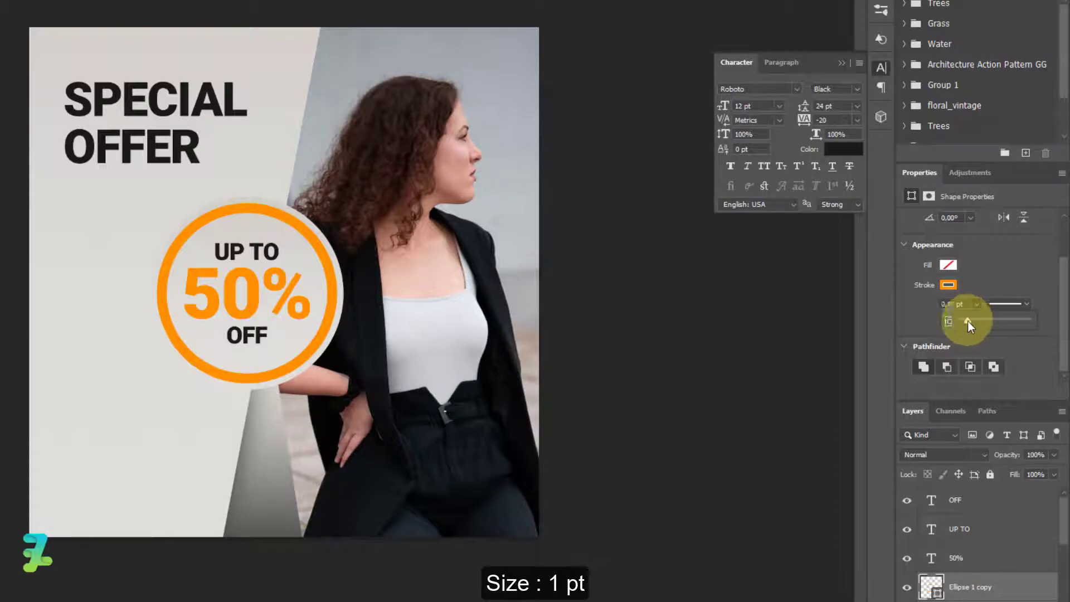
{"action": "mouse_move", "coordinate": [968, 321]}
{"action": "left_mouse_down"}
{"action": "mouse_move", "coordinate": [952, 302]}
{"action": "mouse_move", "coordinate": [891, 302]}
{"action": "left_mouse_up"}
{"action": "type", "text": "1"}
{"action": "key", "text": "Return"}
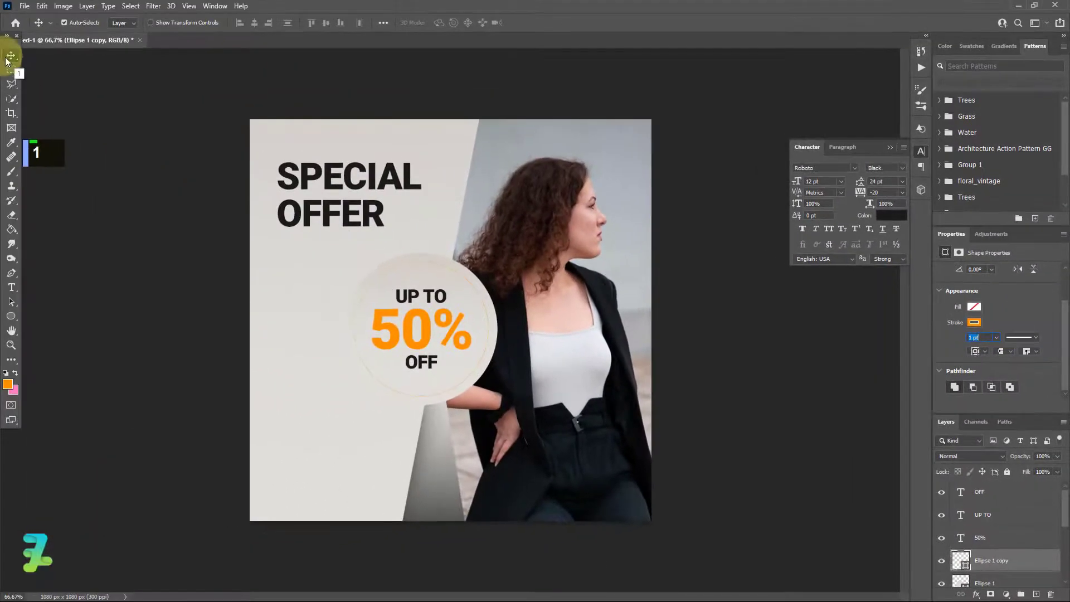
{"action": "double_click", "coordinate": [1010, 336]}
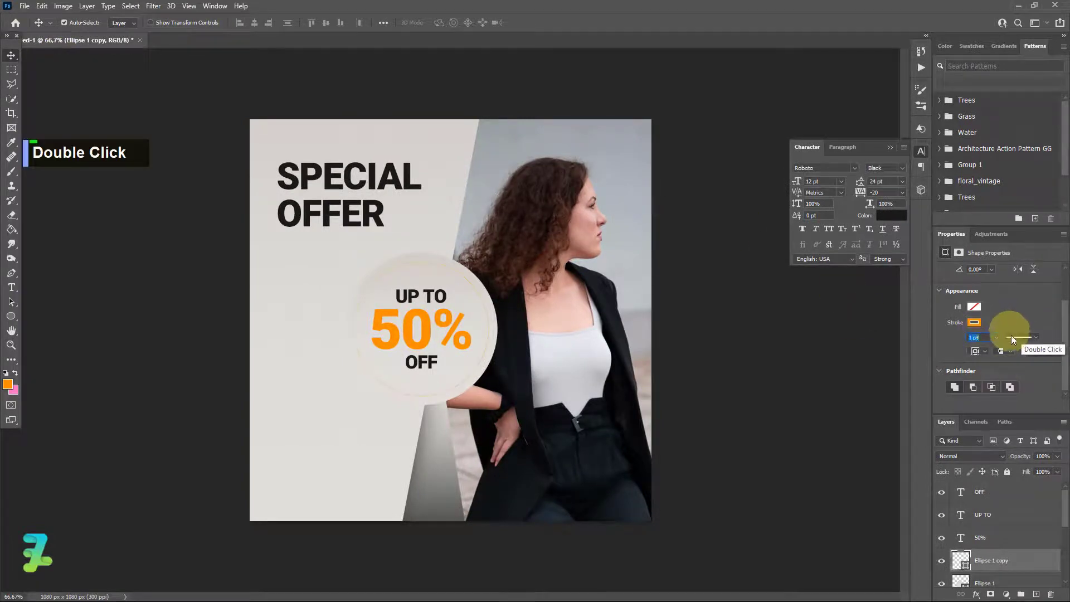
{"action": "left_click", "coordinate": [10, 59]}
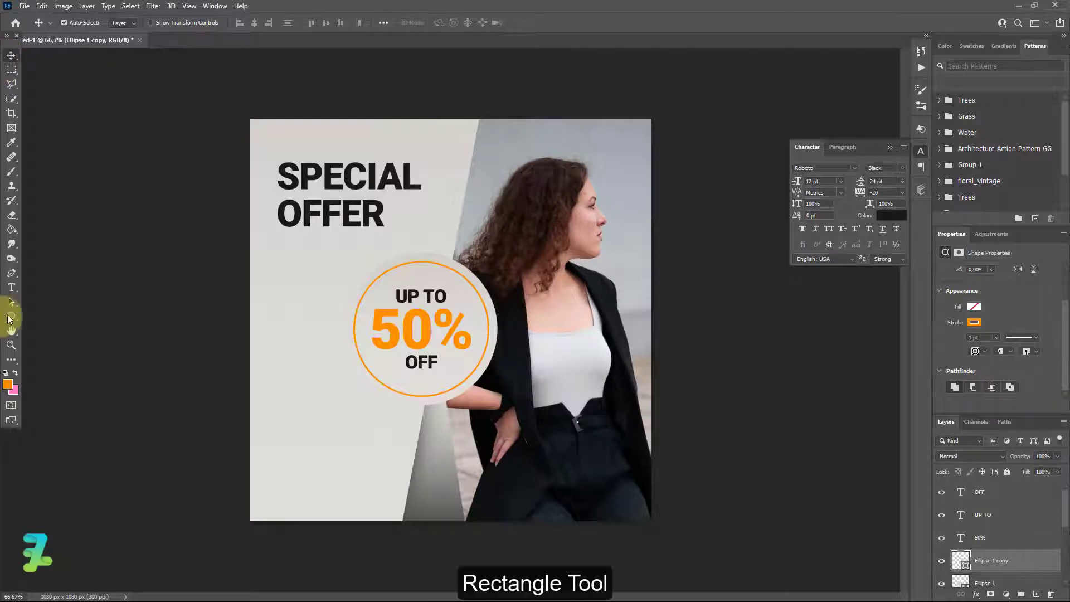
- Group the layers from Ellipse 1 copy up to OFF and move the Ellipse 1 layer into that group
{"action": "right_click", "coordinate": [10, 319]}
{"action": "left_click", "coordinate": [50, 312]}
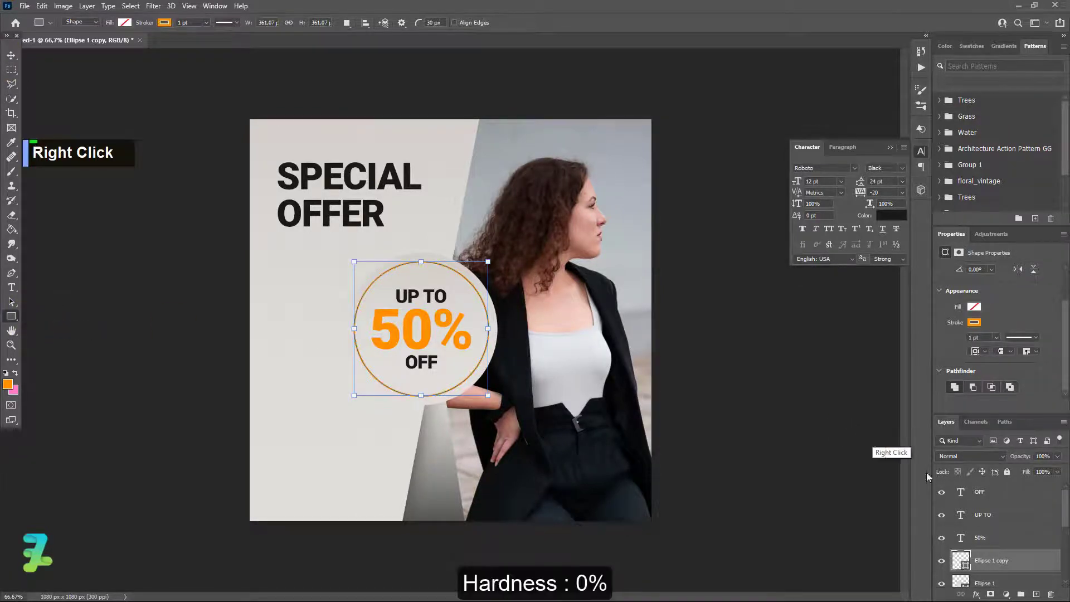
{"action": "left_click", "coordinate": [992, 491], "text": "shift"}
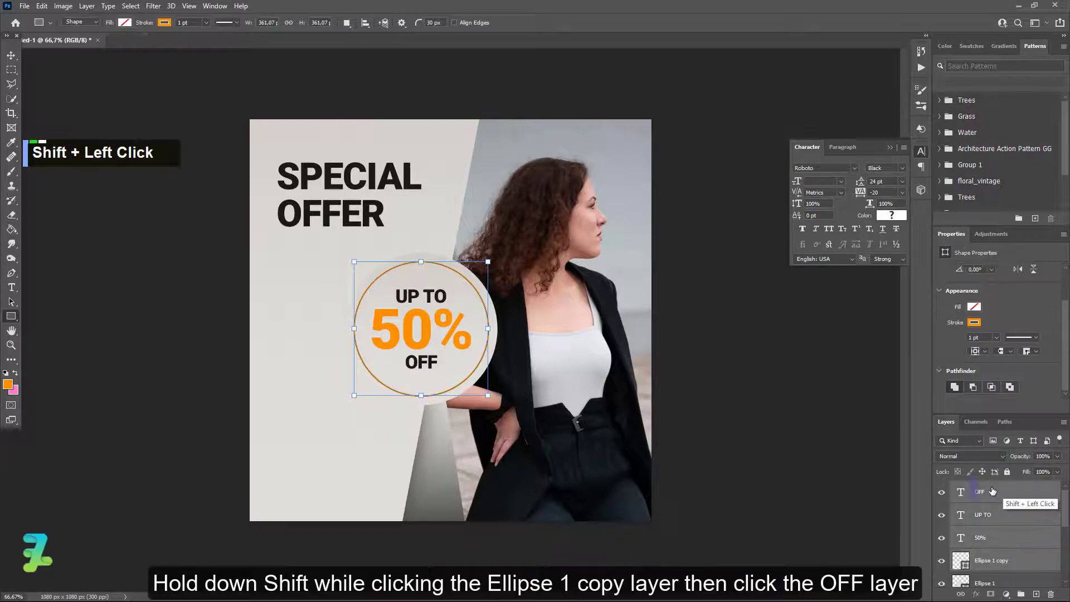
{"action": "key", "text": "ctrl+g"}
{"action": "left_click", "coordinate": [940, 489]}
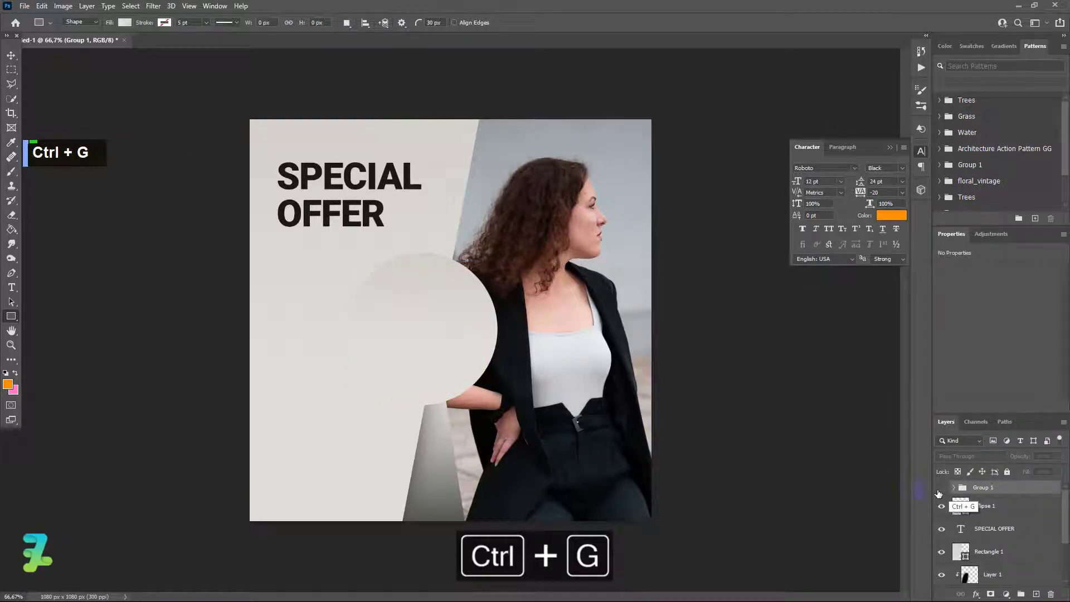
{"action": "left_click", "coordinate": [940, 488]}
{"action": "left_click_drag", "start_coordinate": [969, 506], "coordinate": [970, 488]}
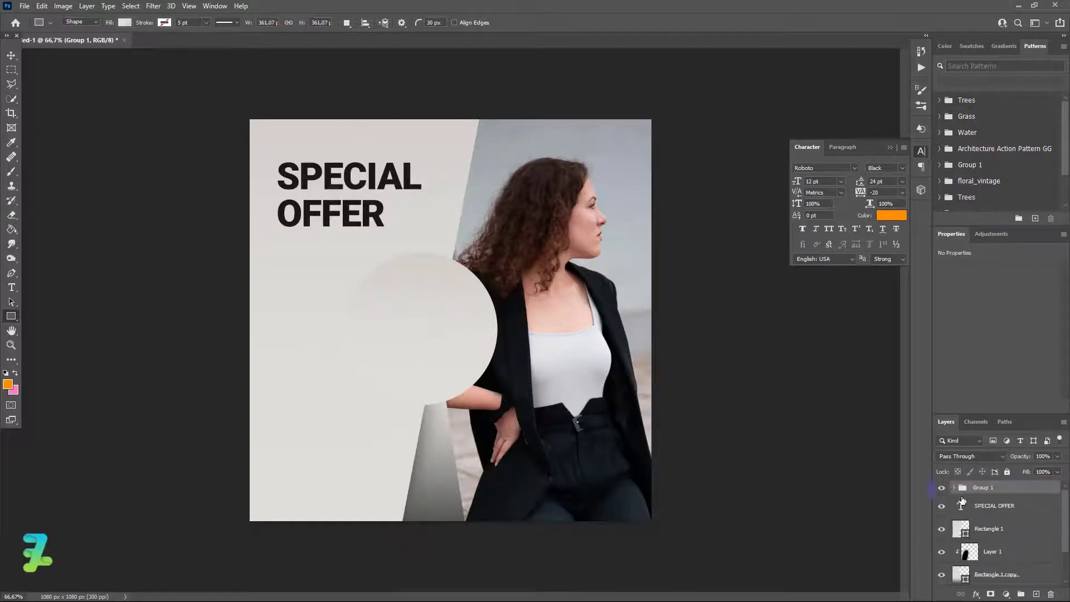
- Move the Ellipse 1 layer below Ellipse 1 copy at the bottom of Group 1 and collapse the group
{"action": "left_click", "coordinate": [954, 488]}
{"action": "left_click_drag", "start_coordinate": [969, 508], "coordinate": [998, 558]}
{"action": "left_click_drag", "start_coordinate": [1000, 559], "coordinate": [999, 579]}
{"action": "scroll", "coordinate": [956, 494], "scroll_direction": "up", "scroll_amount": 6}
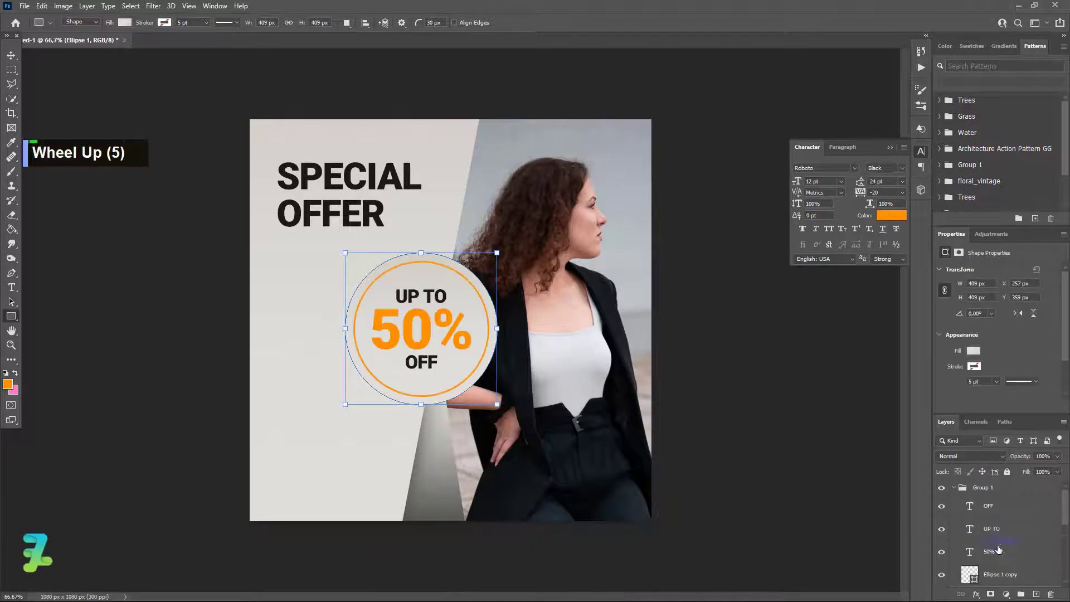
{"action": "left_click", "coordinate": [955, 489]}
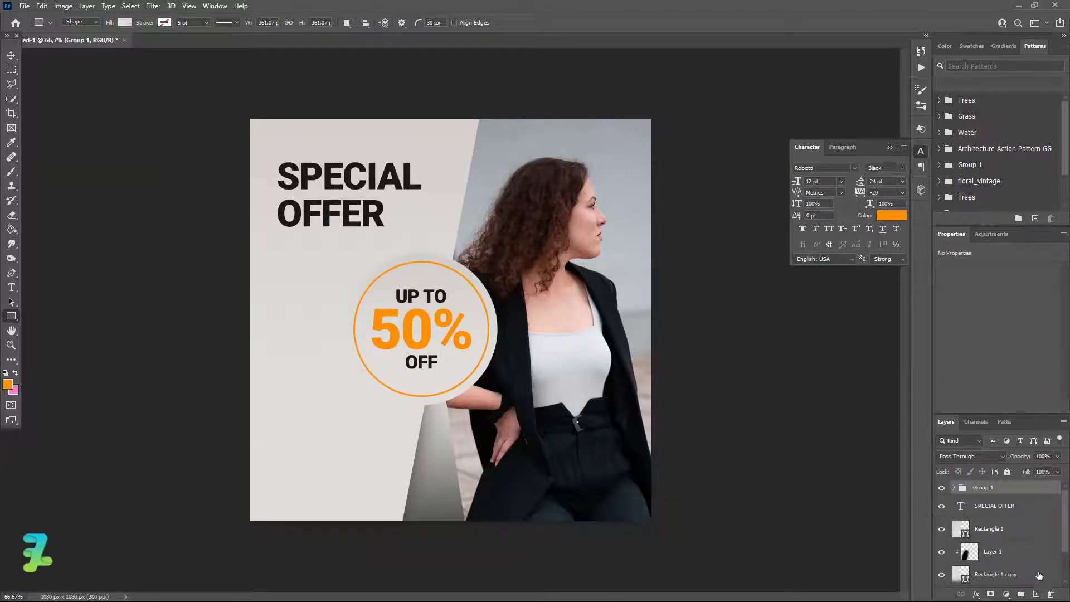
- Draw a rounded rectangle about 293 x 90 px on a new layer below the discount circle and fill it with #ff9000
{"action": "left_click", "coordinate": [1036, 594]}
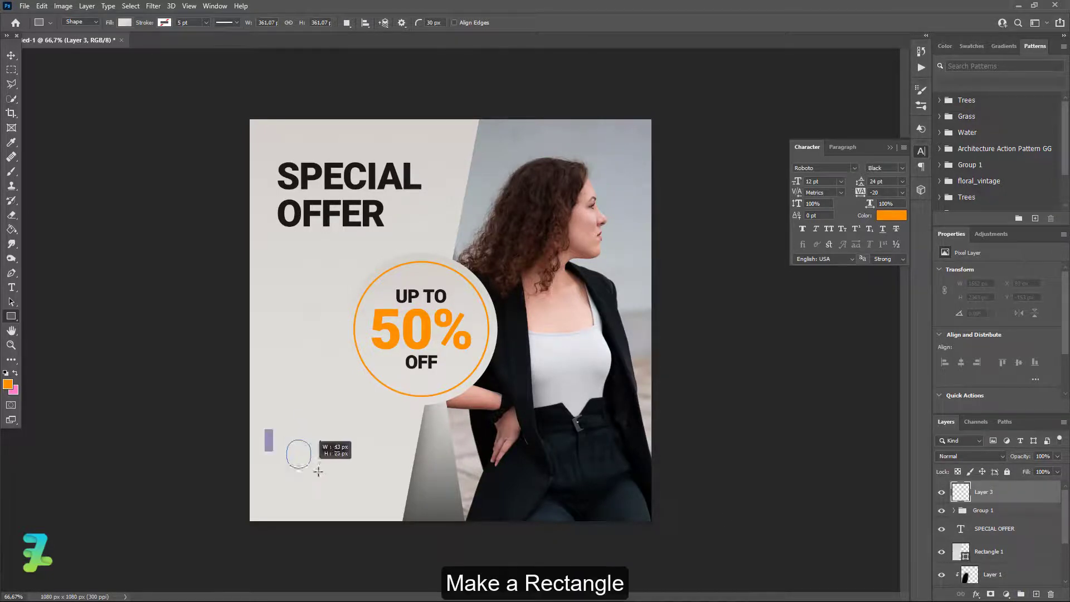
{"action": "left_click_drag", "start_coordinate": [318, 472], "coordinate": [395, 473]}
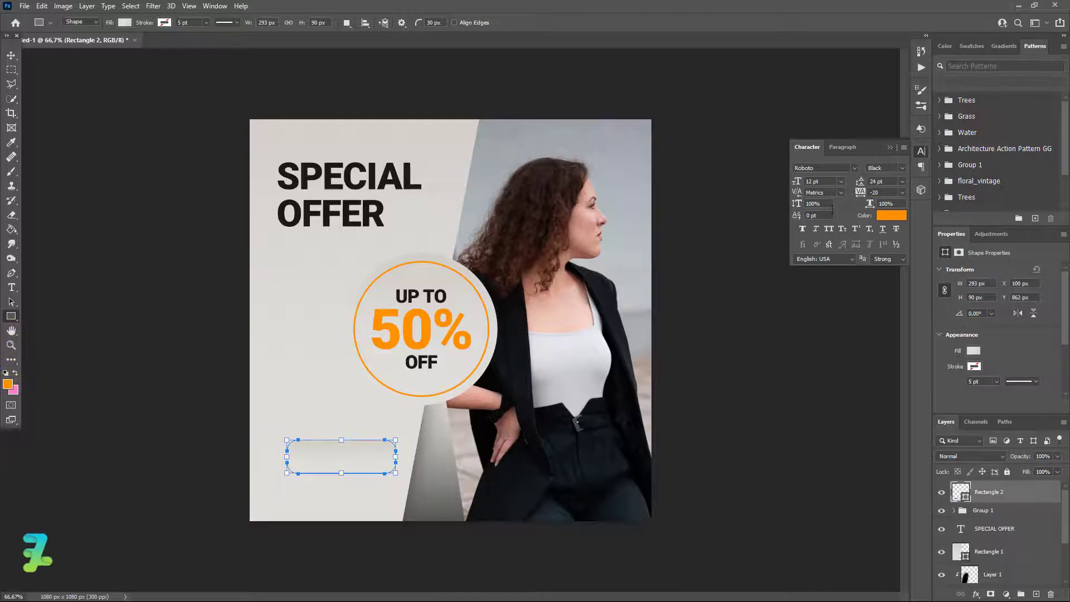
{"action": "left_click", "coordinate": [124, 23]}
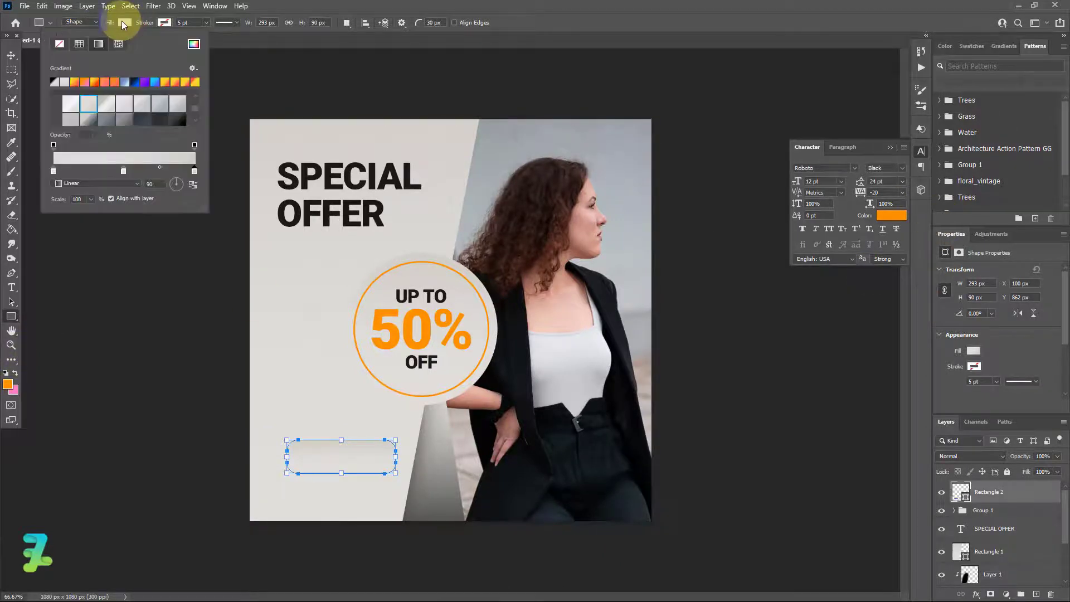
{"action": "left_click", "coordinate": [193, 43]}
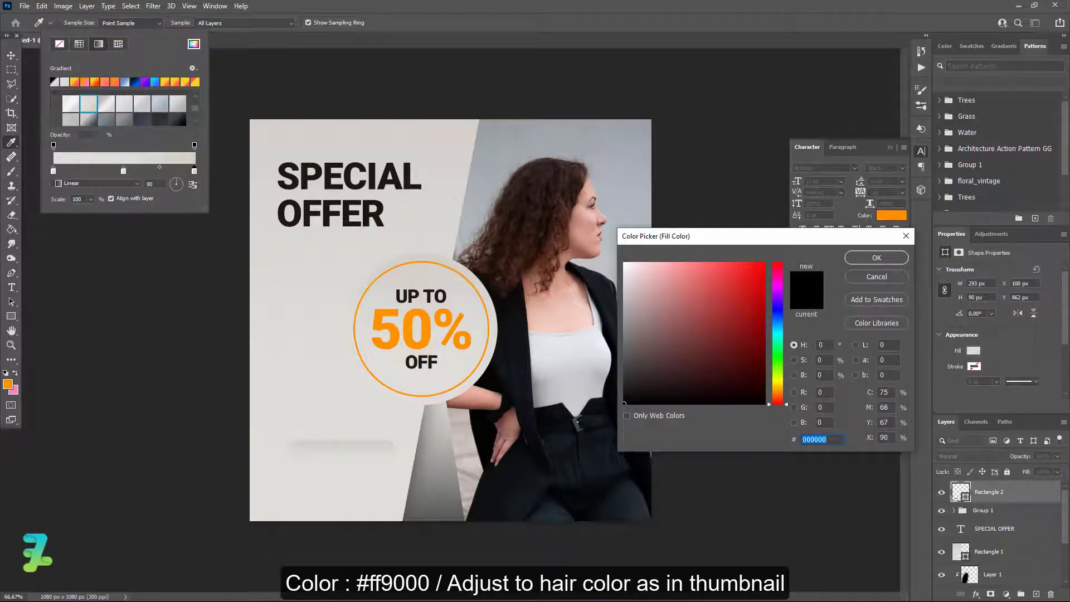
{"action": "type", "text": "ff9000"}
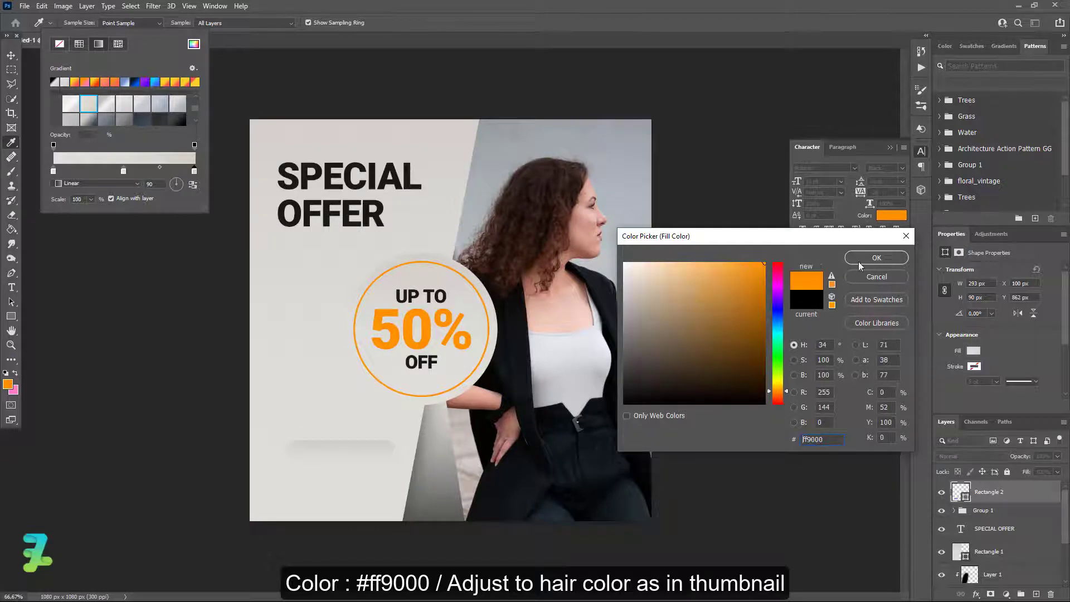
{"action": "left_click", "coordinate": [875, 257]}
- Move the orange rectangle toward the artwork's lower-left corner, to about X 69 px, Y 901 px
{"action": "left_click", "coordinate": [9, 59]}
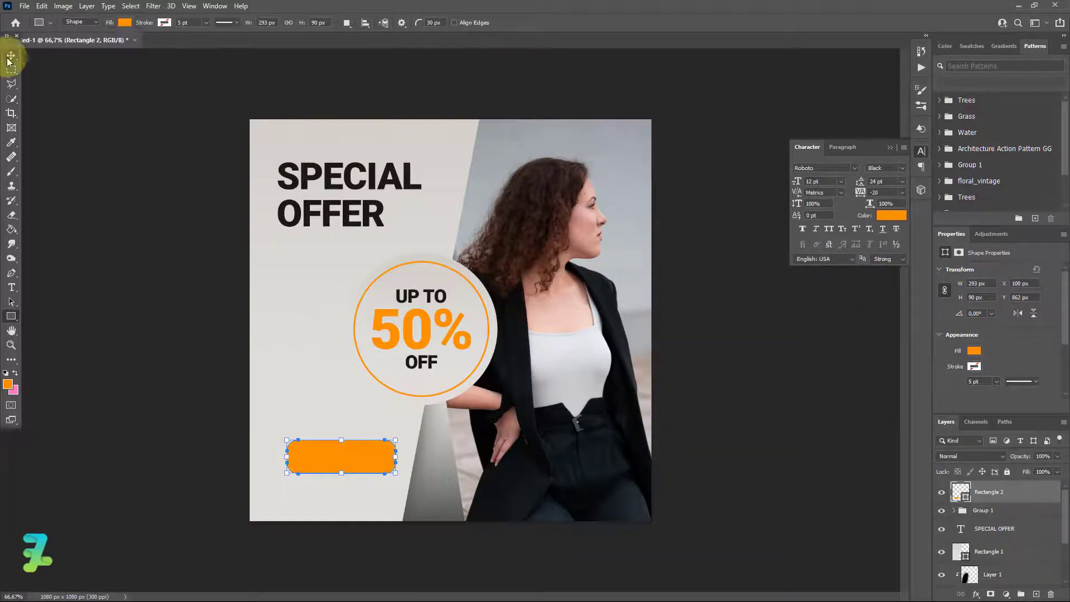
{"action": "left_click_drag", "start_coordinate": [328, 454], "coordinate": [314, 470]}
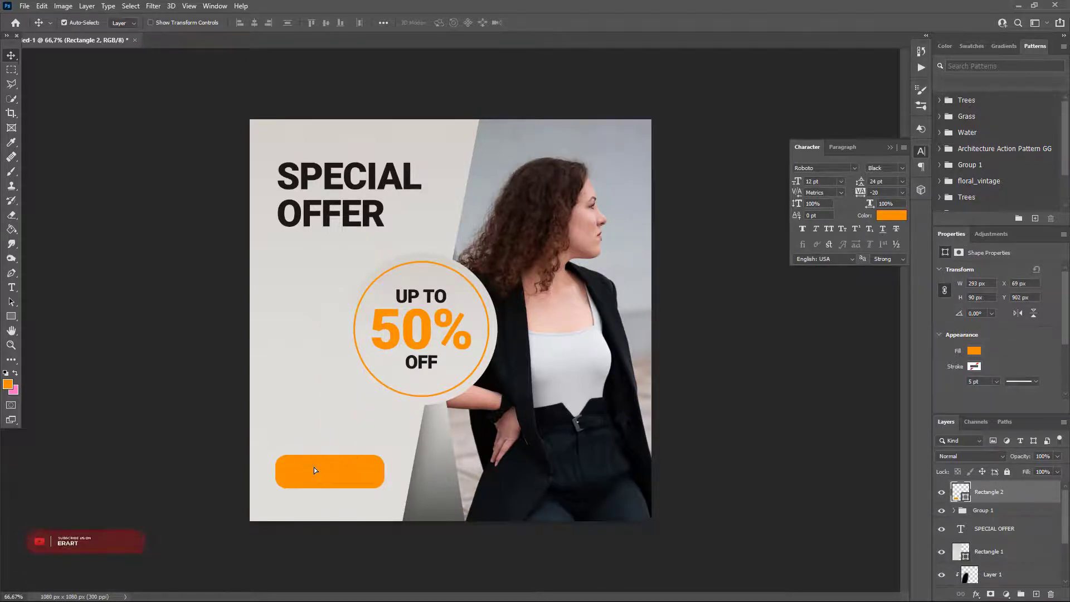
{"action": "key", "text": "Down"}
{"action": "key", "text": "Up"}
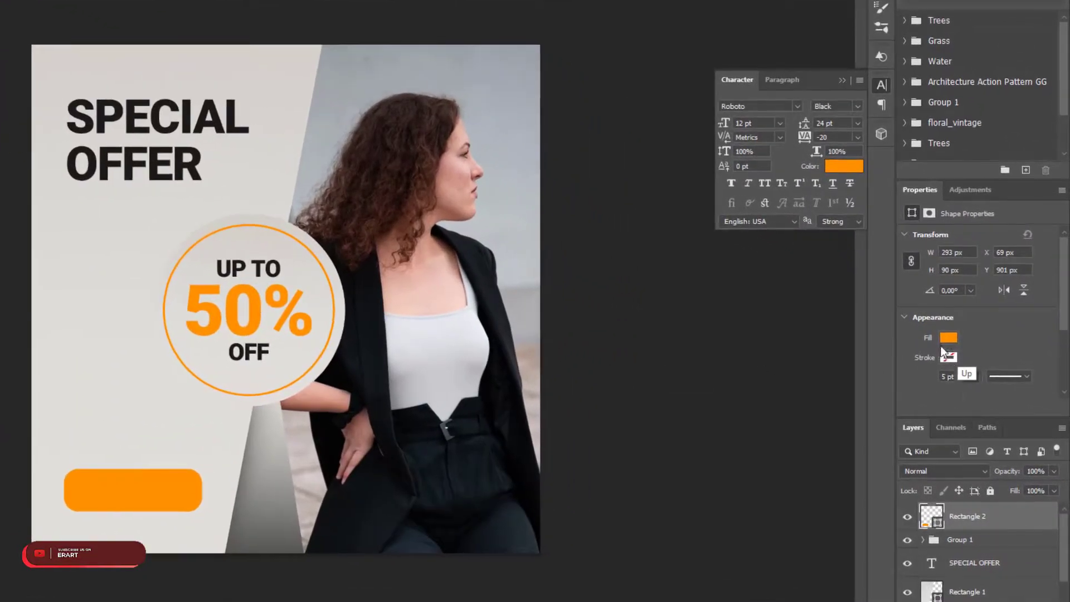
- Round all four corners of the orange rectangle to 45 px
{"action": "scroll", "coordinate": [951, 358], "scroll_direction": "down", "scroll_amount": 4}
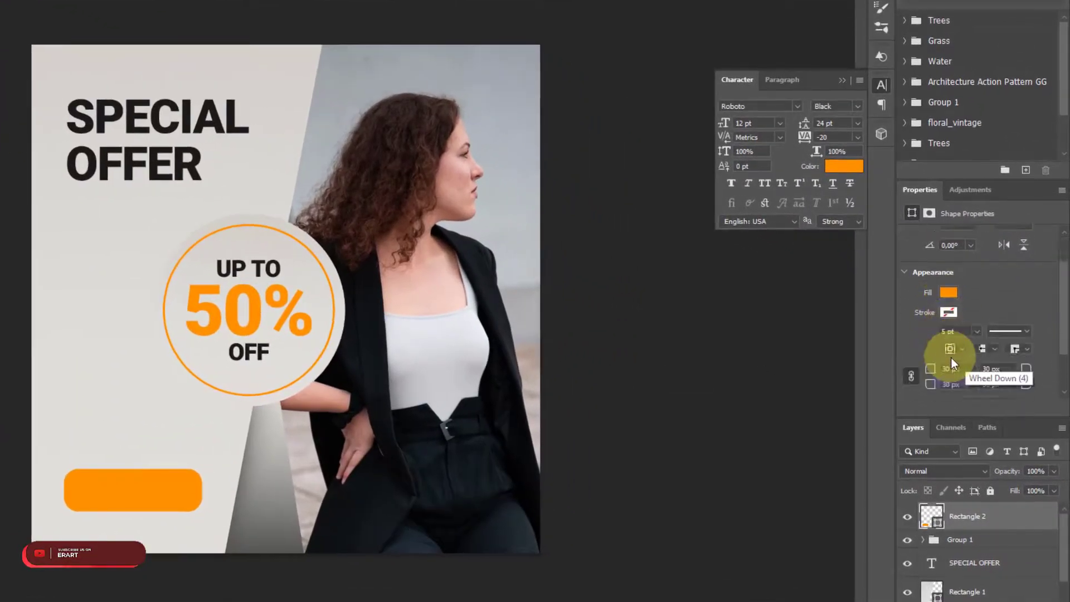
{"action": "key", "text": "BackSpace"}
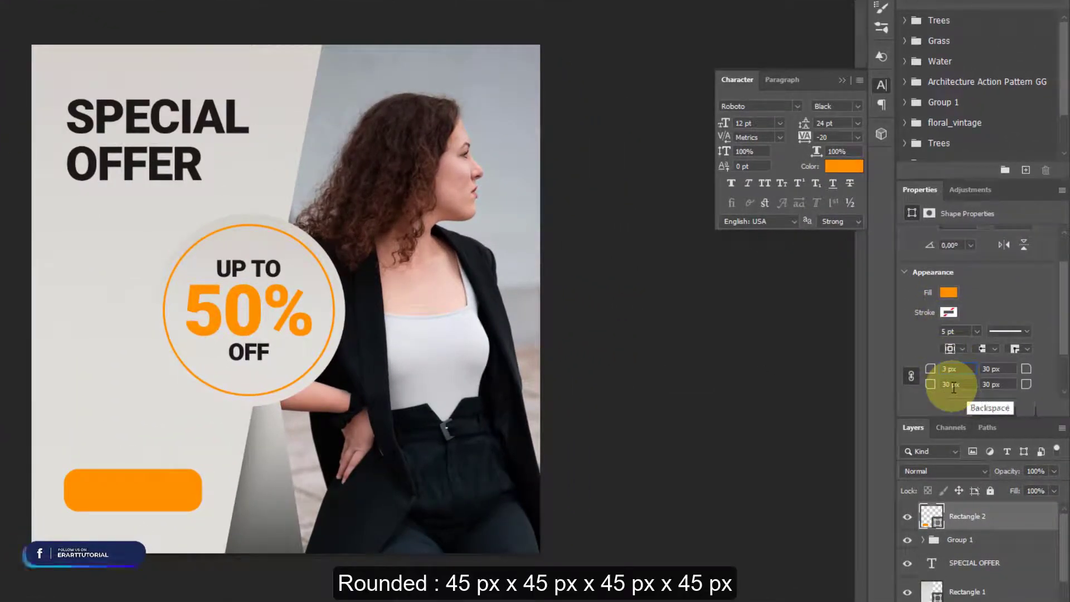
{"action": "type", "text": "9"}
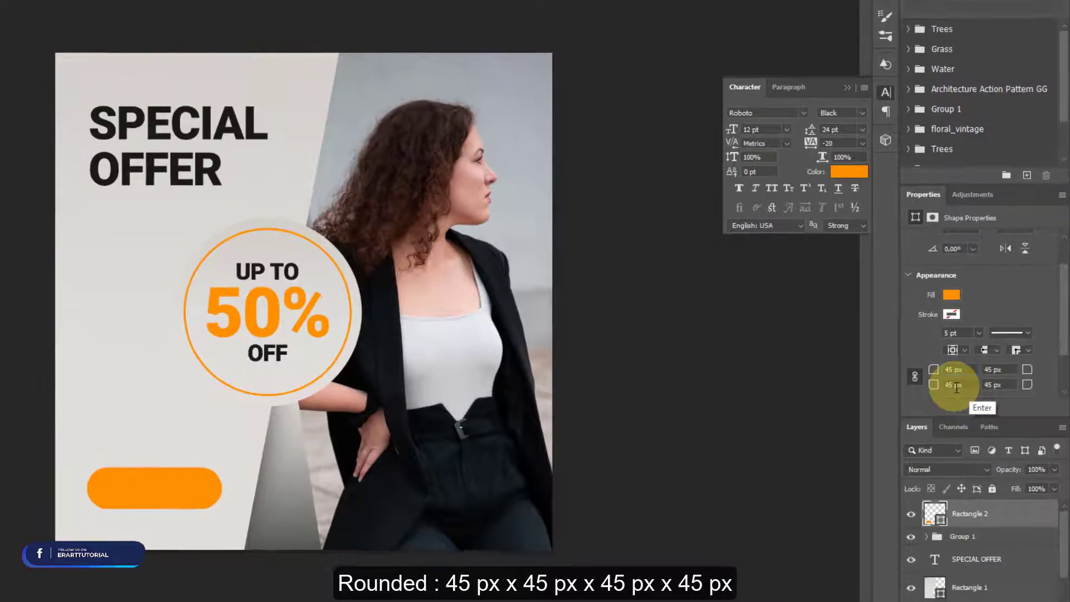
{"action": "key", "text": "Return"}
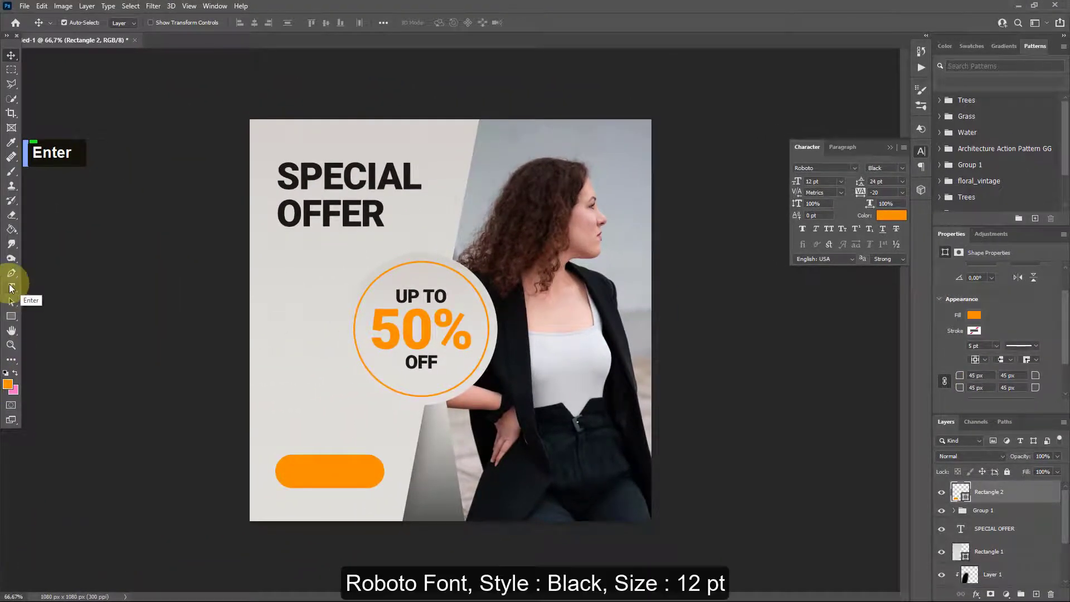
- Add the text SHOP NOW in Roboto Black, 12 pt, above the orange button
{"action": "left_click", "coordinate": [11, 287]}
{"action": "left_click", "coordinate": [286, 389]}
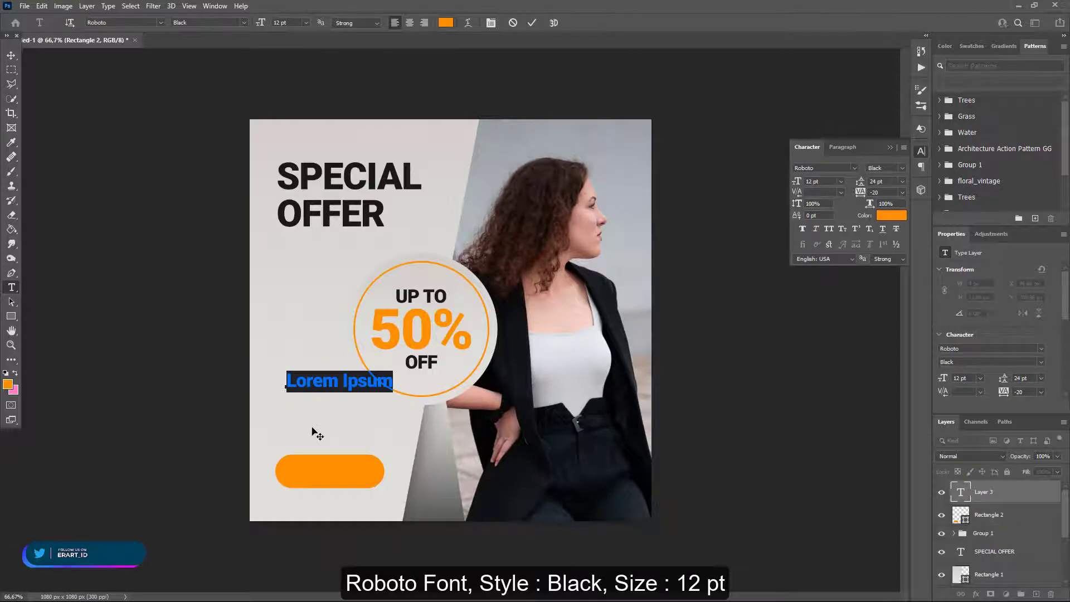
{"action": "type", "text": "SHOP N"}
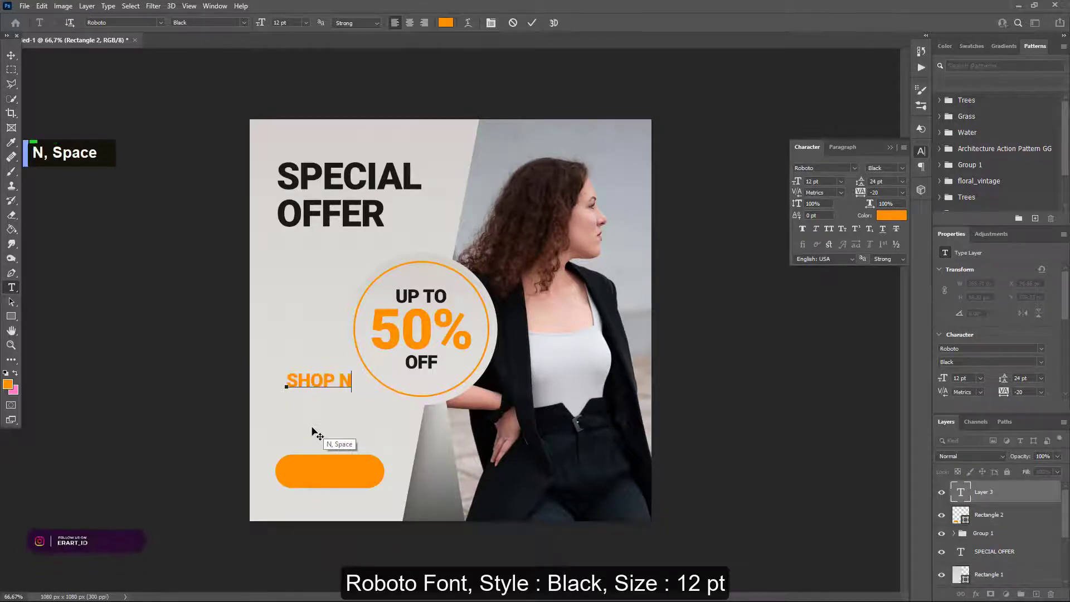
{"action": "type", "text": "OW"}
- Recolor the entire SHOP NOW text with a light gray sampled from the gray shape in the artwork
{"action": "key", "text": "ctrl+a"}
{"action": "left_click", "coordinate": [7, 386]}
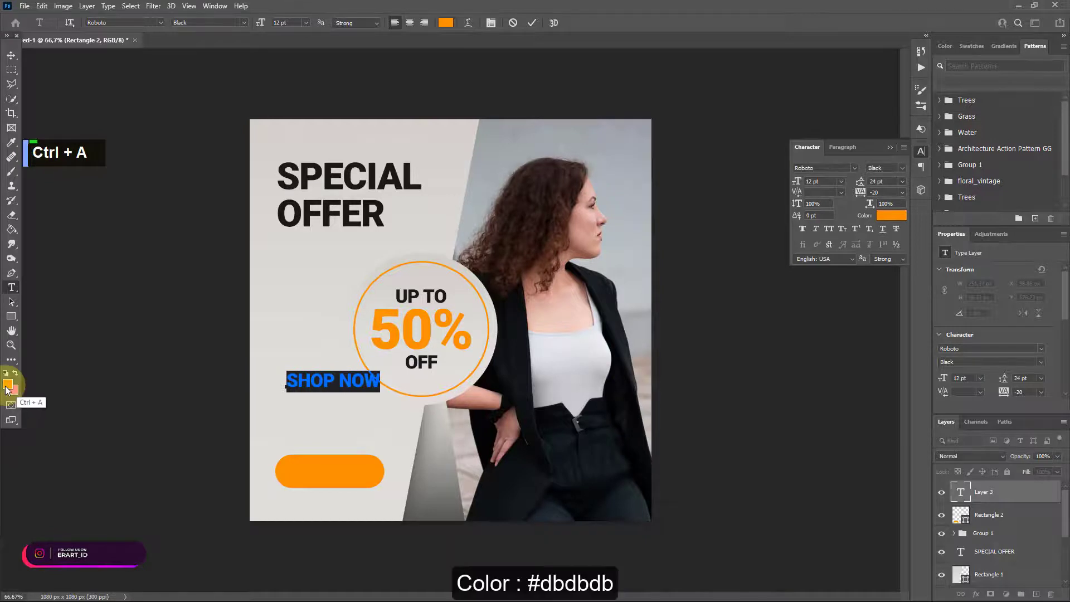
{"action": "left_click", "coordinate": [251, 285]}
{"action": "left_click", "coordinate": [860, 257]}
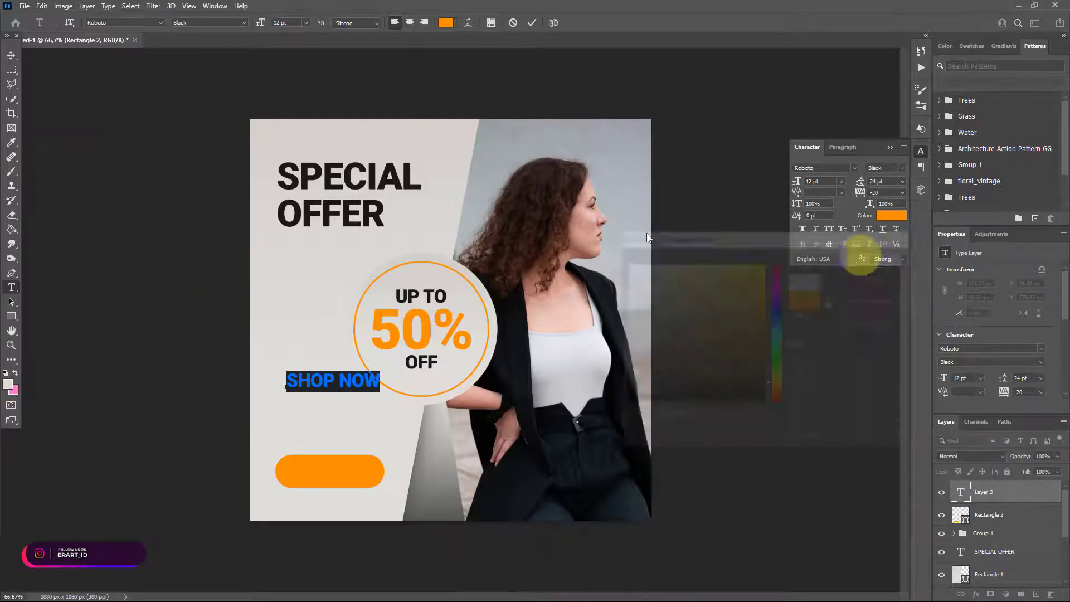
- Move the SHOP NOW text onto the orange button
{"action": "left_click", "coordinate": [12, 55]}
{"action": "left_click_drag", "start_coordinate": [325, 376], "coordinate": [321, 468]}
{"action": "key", "text": "ctrl"}
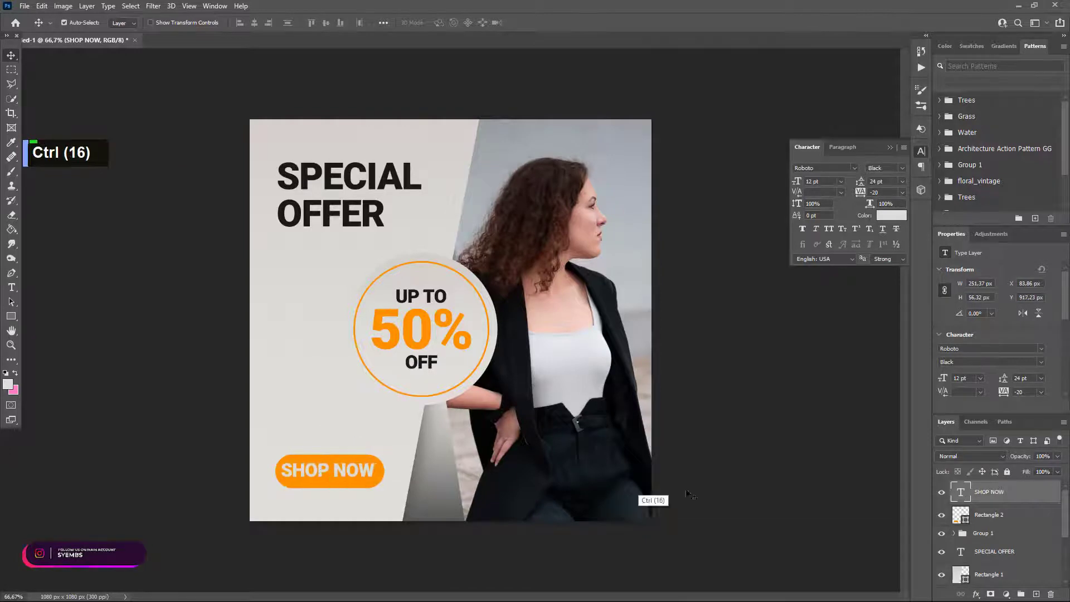
- Restyle the entire SHOP NOW text as Roboto Bold Italic at 10 pt
{"action": "double_click", "coordinate": [960, 491]}
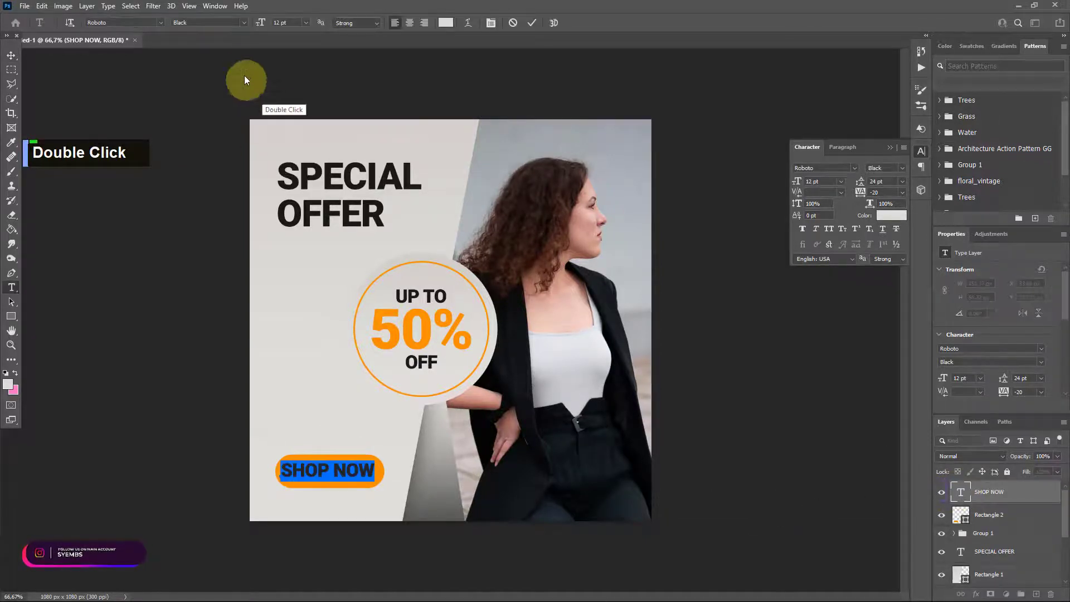
{"action": "left_click", "coordinate": [245, 23]}
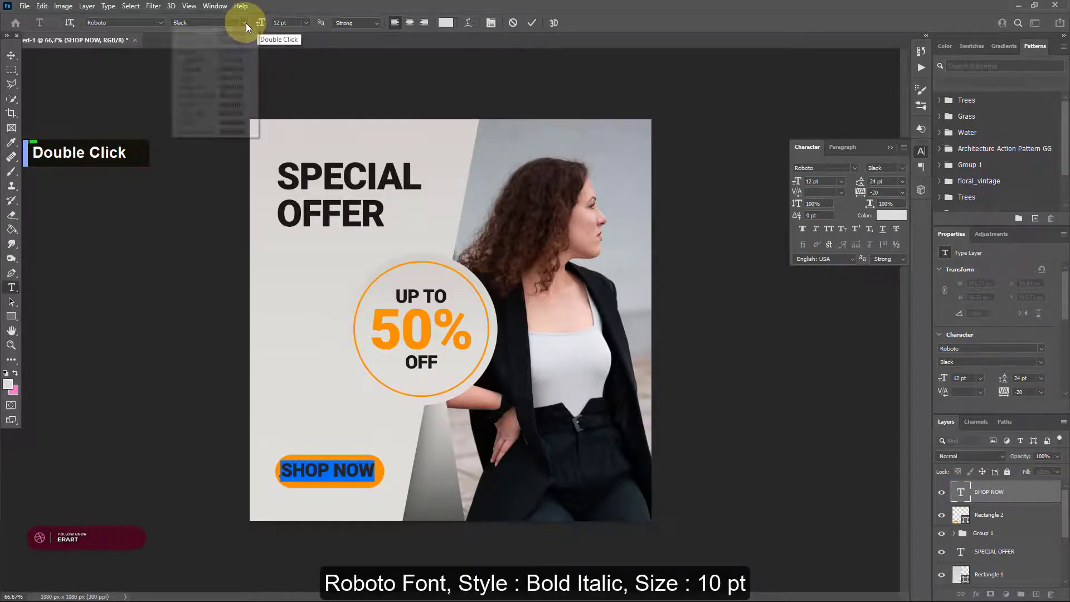
{"action": "left_click", "coordinate": [224, 116]}
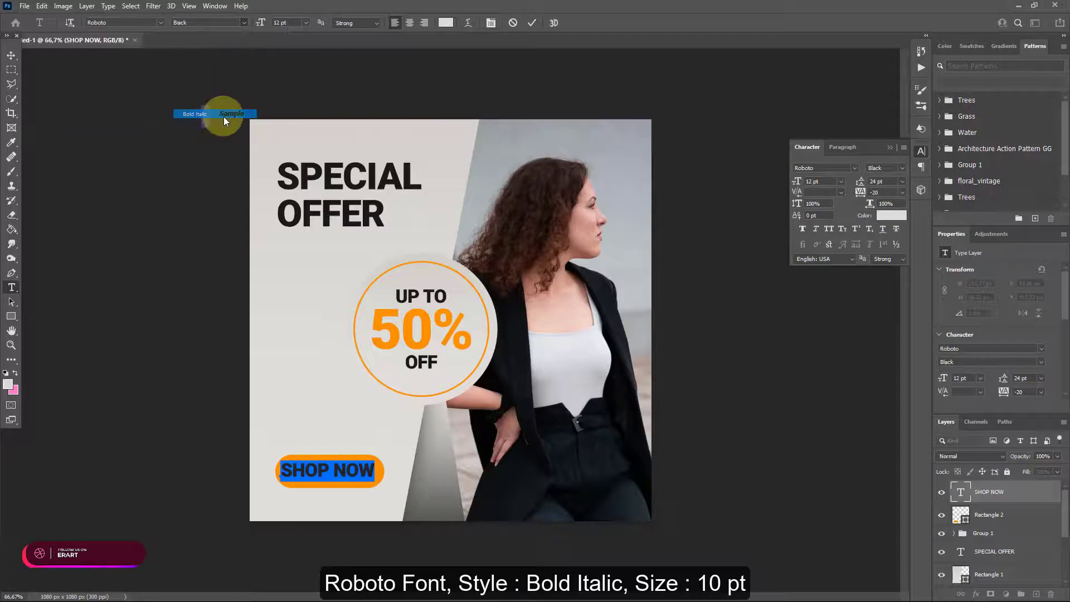
{"action": "left_click", "coordinate": [305, 22]}
{"action": "left_click", "coordinate": [293, 73]}
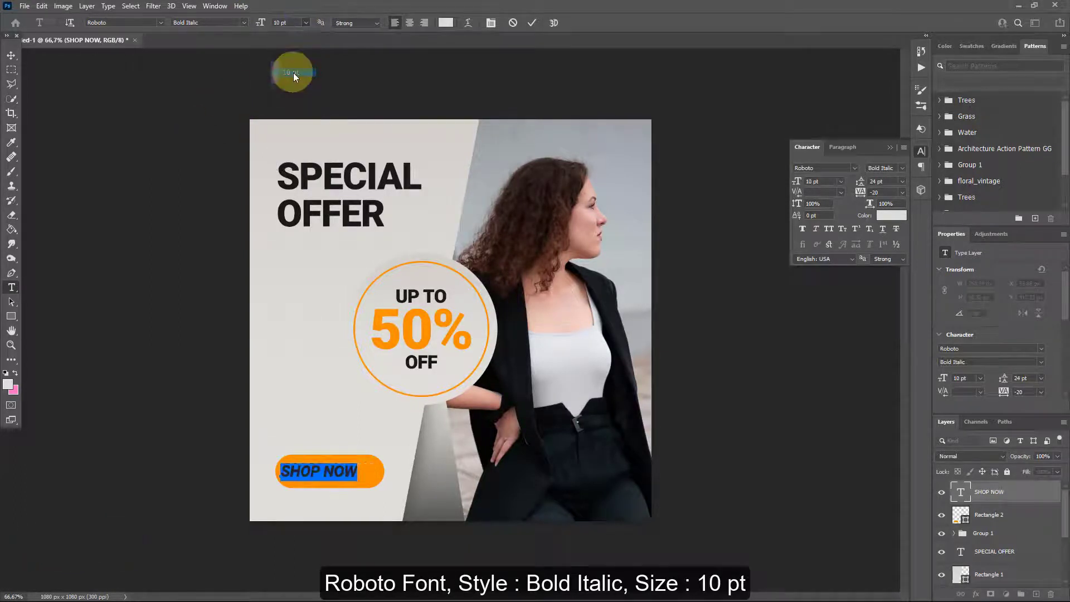
- Center the SHOP NOW text horizontally and vertically on the orange button, using the button's outline as a temporary selection
{"action": "left_click", "coordinate": [11, 55]}
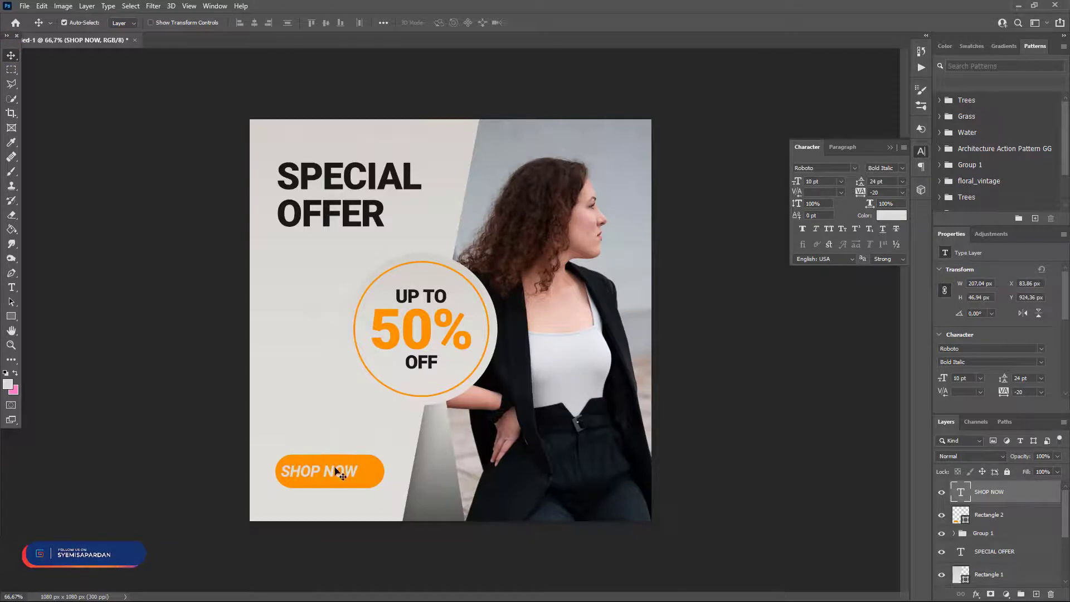
{"action": "left_click_drag", "start_coordinate": [340, 473], "coordinate": [348, 469]}
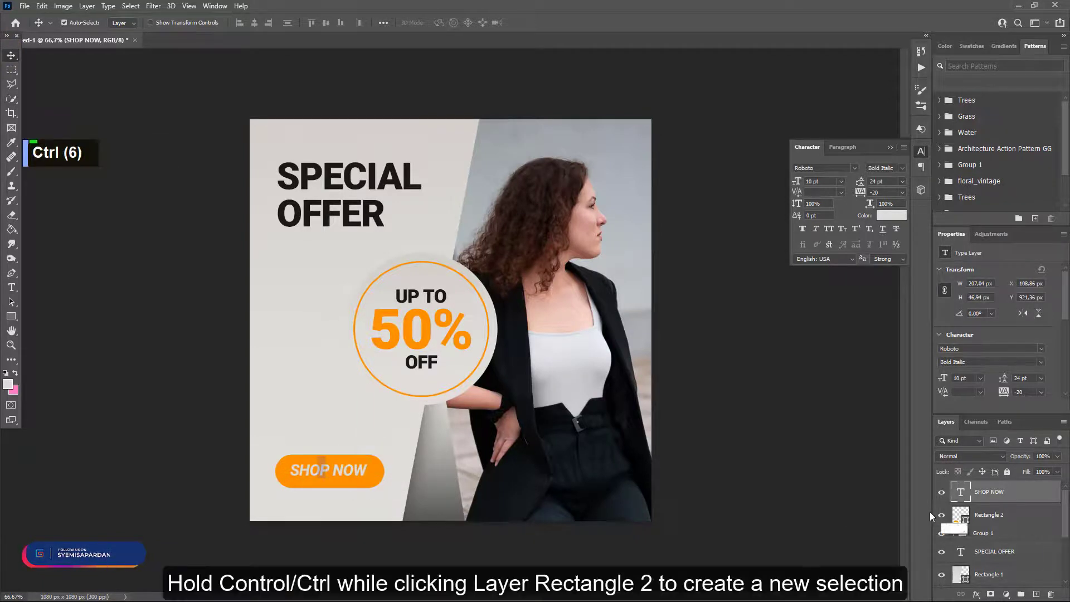
{"action": "left_click", "coordinate": [956, 513], "text": "ctrl"}
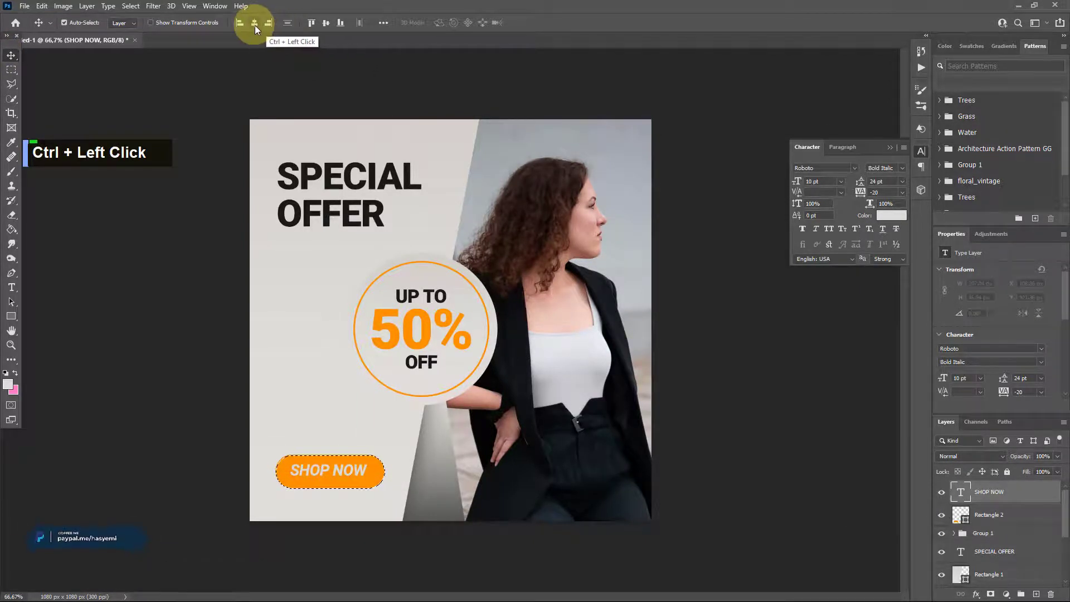
{"action": "left_click", "coordinate": [324, 24]}
{"action": "key", "text": "ctrl+d"}
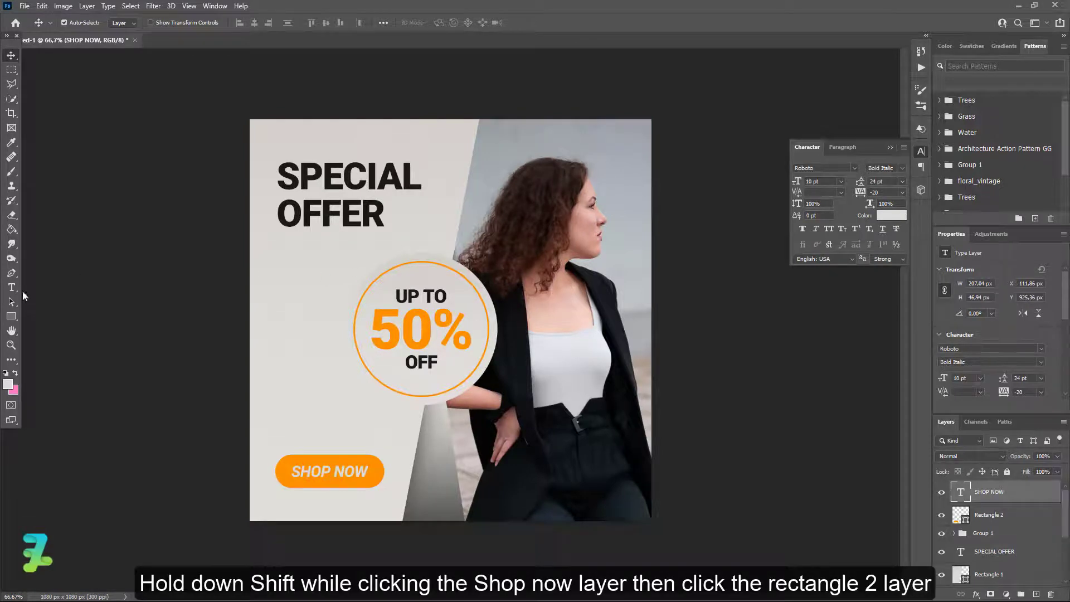
- Group the SHOP NOW text layer with the orange button shape, Rectangle 2
{"action": "left_click", "coordinate": [11, 287]}
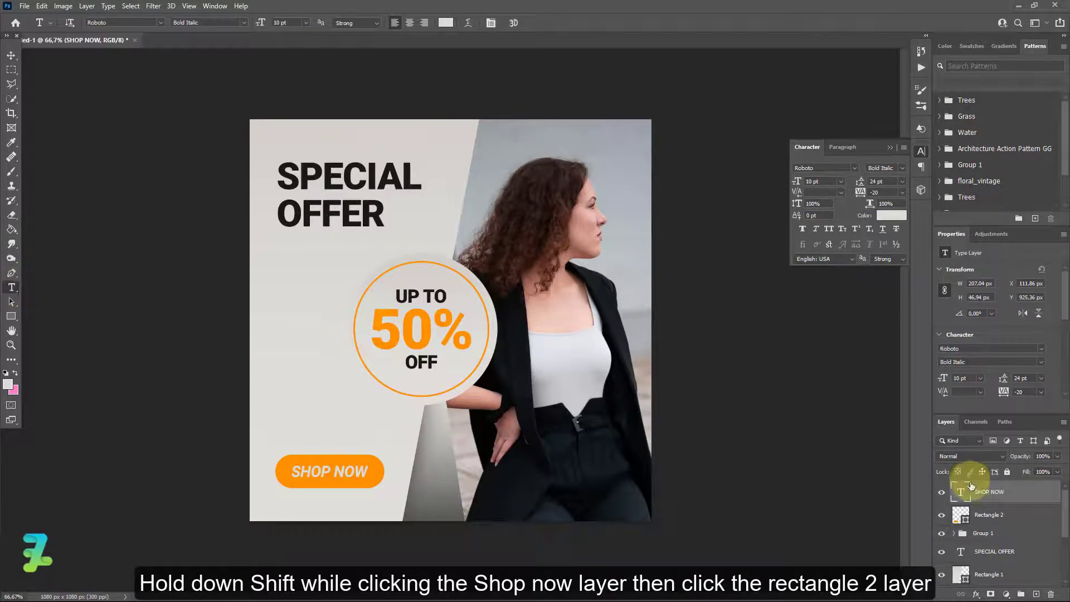
{"action": "left_click", "coordinate": [1035, 519], "text": "shift"}
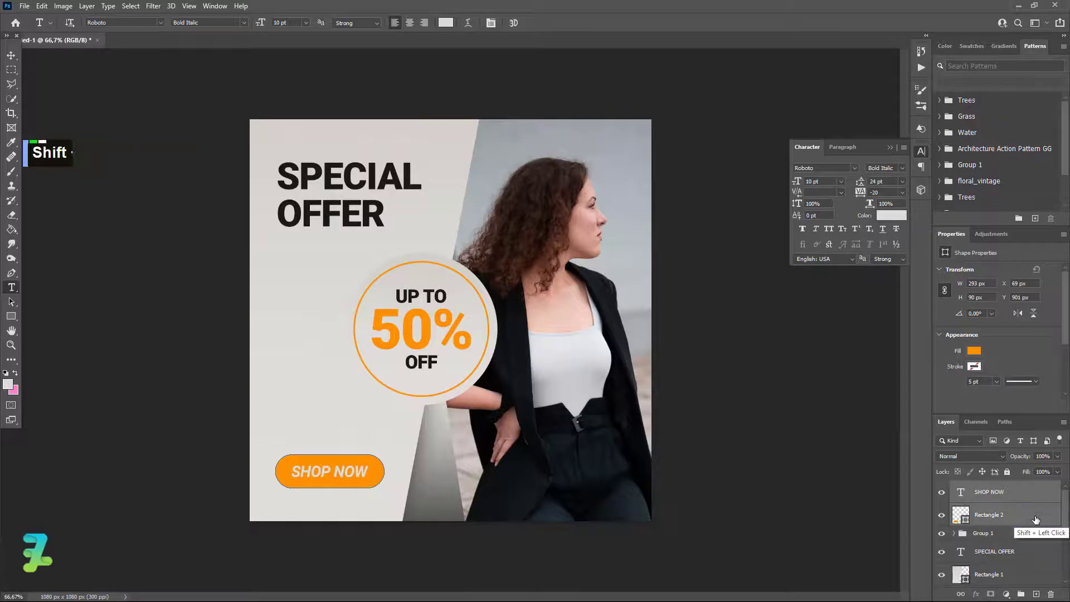
{"action": "key", "text": "ctrl+g"}
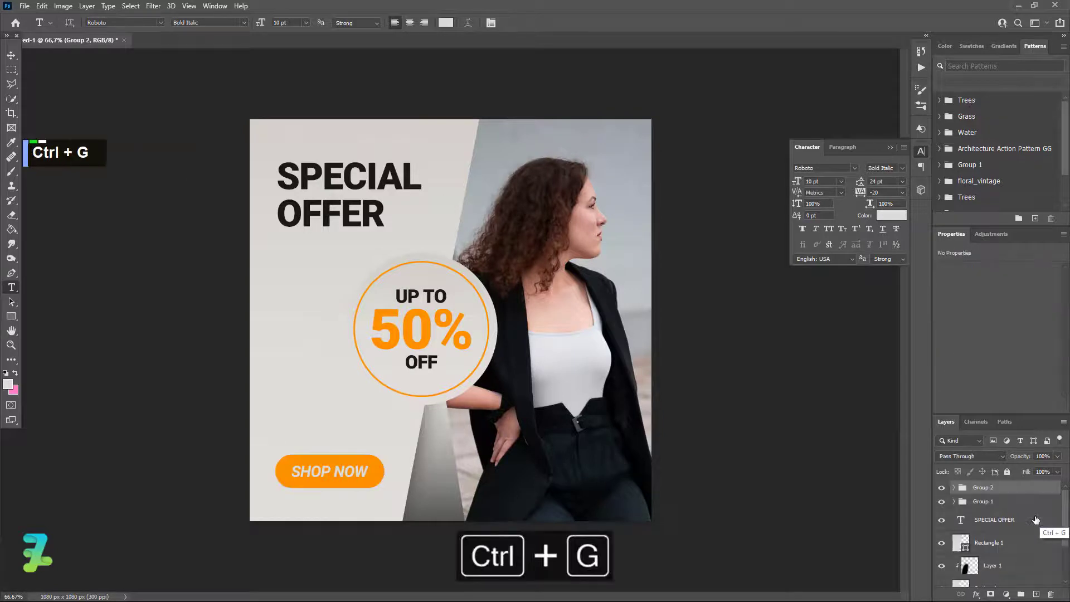
- Add the placeholder text LOGO YOUR BRAND on three lines over the upper part of the photo, in Roboto Bold Italic, 10 pt
{"action": "left_click", "coordinate": [543, 155]}
{"action": "key", "text": "Caps_Lock"}
{"action": "key", "text": "Caps_Lock"}
{"action": "type", "text": "y"}
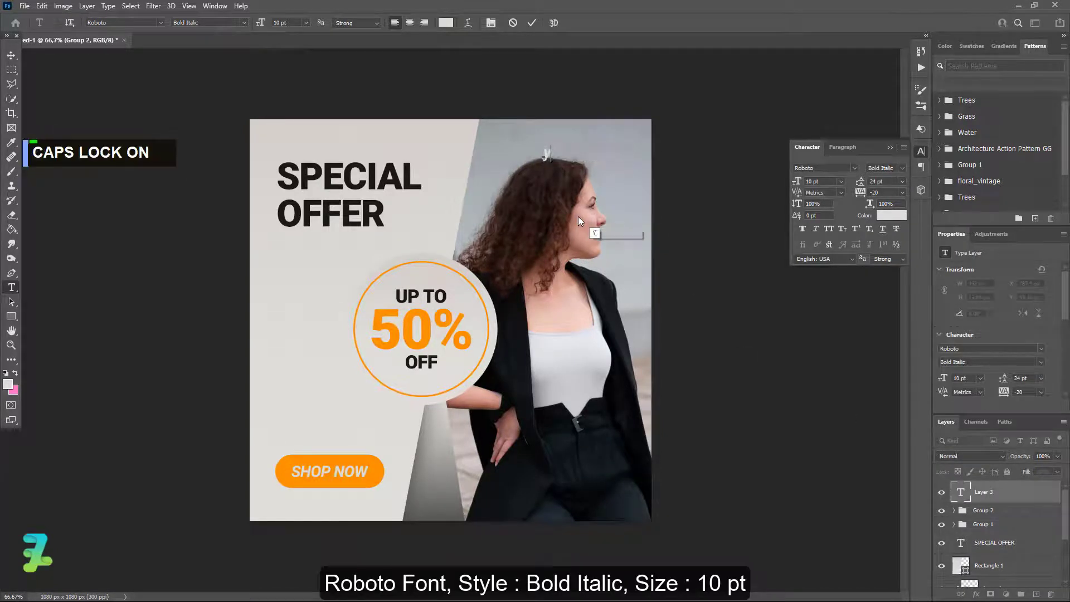
{"action": "key", "text": "BackSpace"}
{"action": "type", "text": "Y"}
{"action": "key", "text": "BackSpace"}
{"action": "type", "text": "L"}
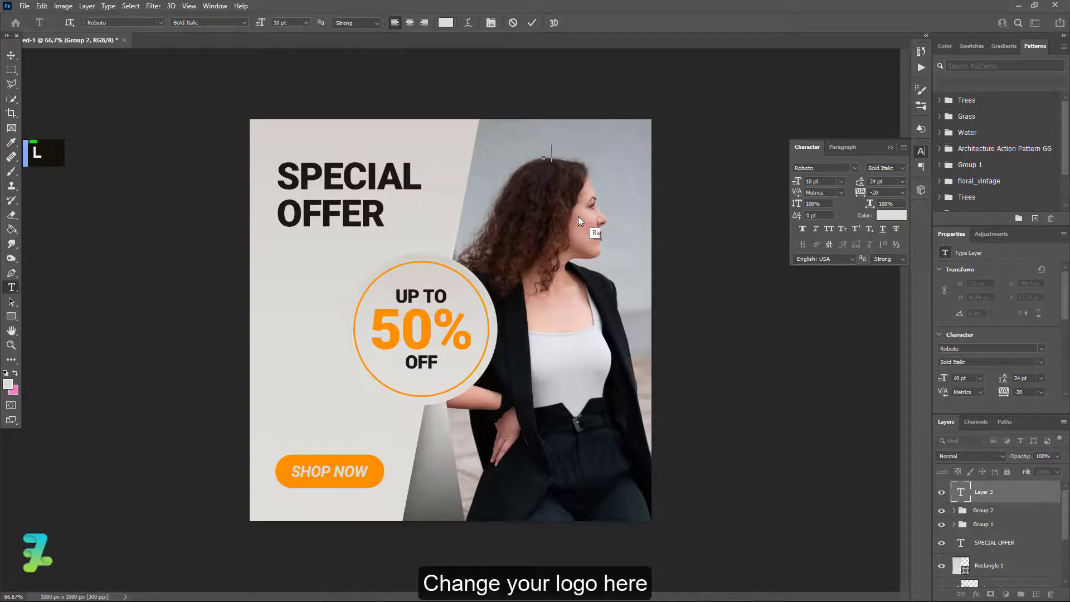
{"action": "type", "text": "OGO"}
{"action": "key", "text": "Return"}
{"action": "type", "text": "YO"}
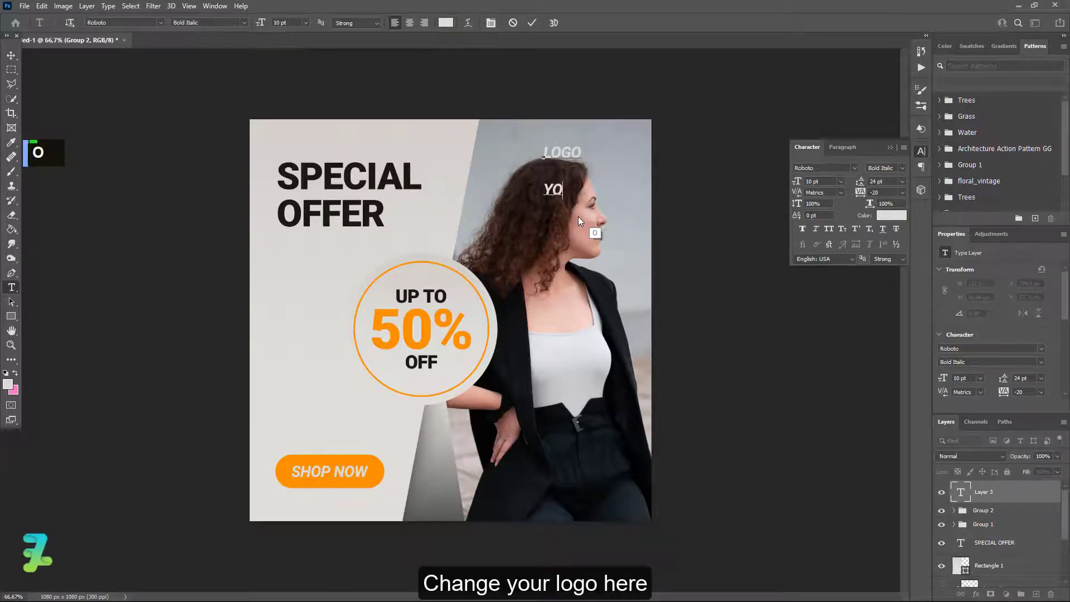
{"action": "type", "text": "UR"}
{"action": "key", "text": "Return"}
{"action": "type", "text": "BRAND"}
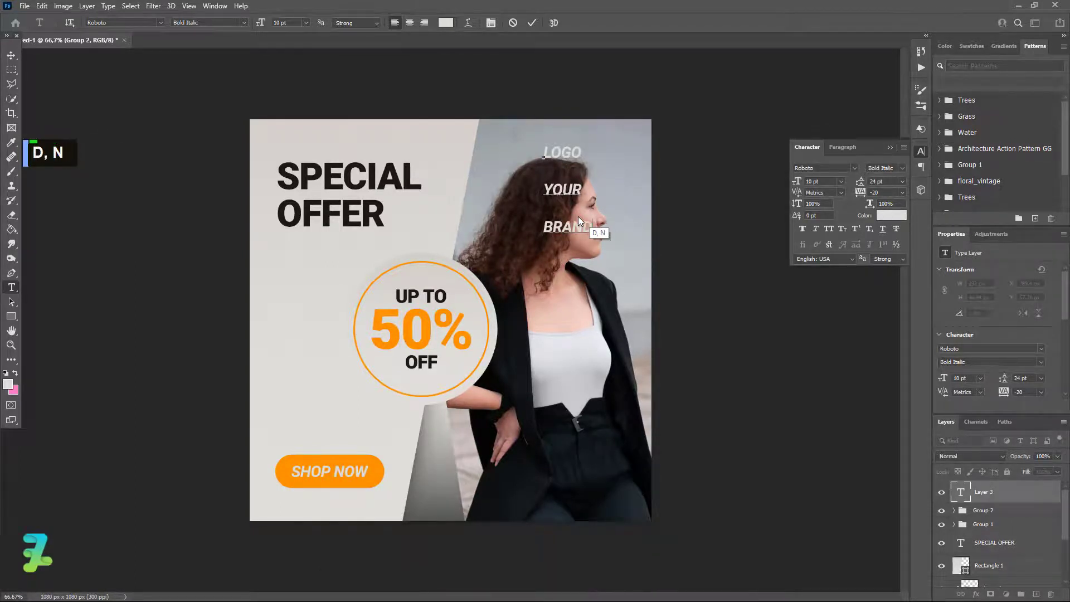
- Center-align the LOGO YOUR BRAND text and tighten it to 8 pt leading and -60 tracking
{"action": "key", "text": "ctrl+a"}
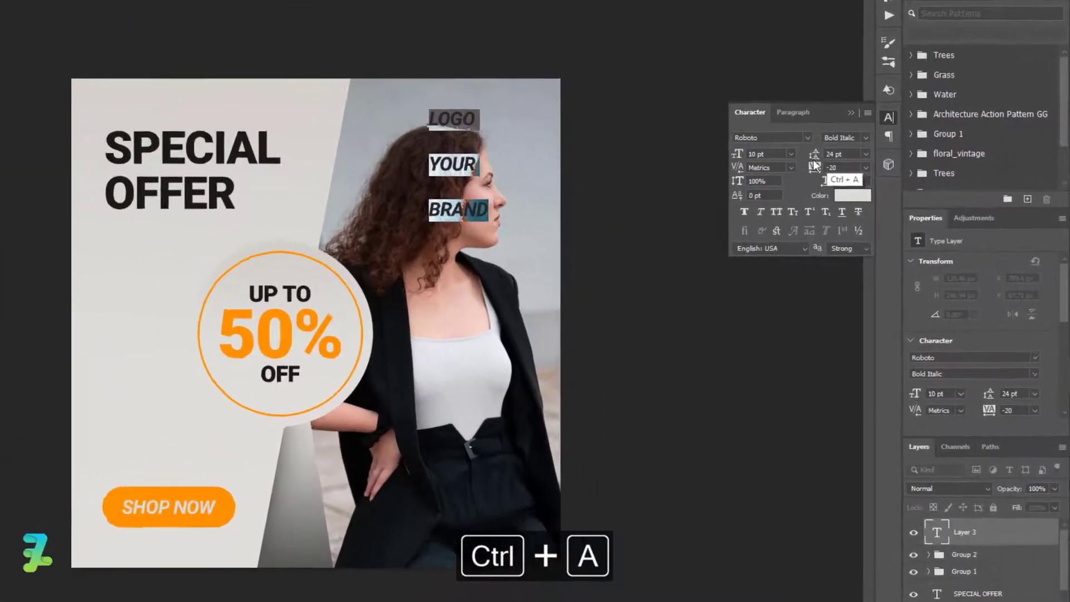
{"action": "left_click_drag", "start_coordinate": [860, 183], "coordinate": [851, 183]}
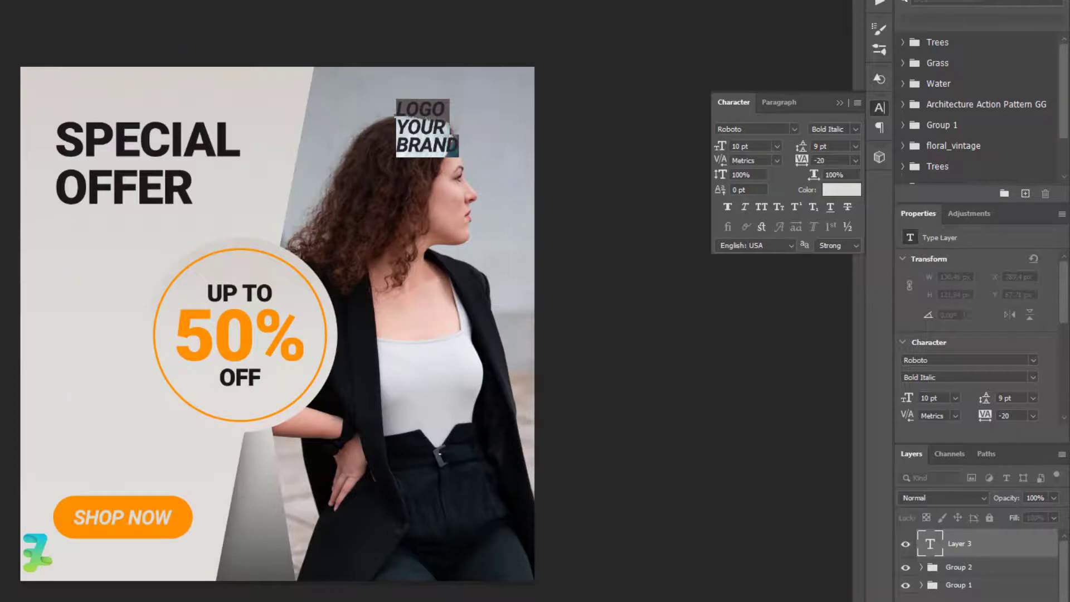
{"action": "key", "text": "ctrl+shift+c"}
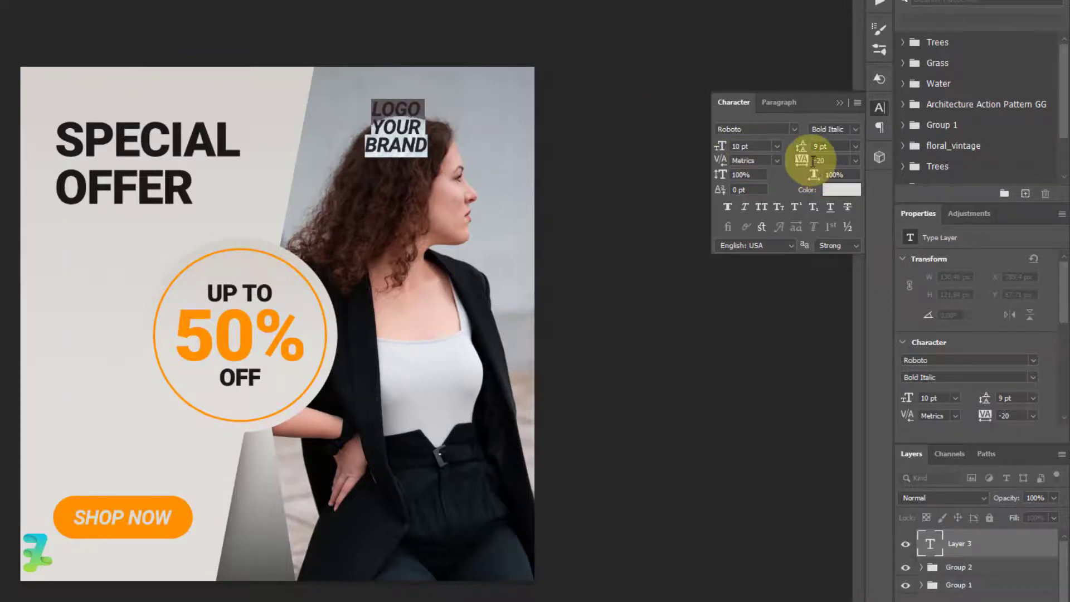
{"action": "left_click_drag", "start_coordinate": [803, 161], "coordinate": [801, 150]}
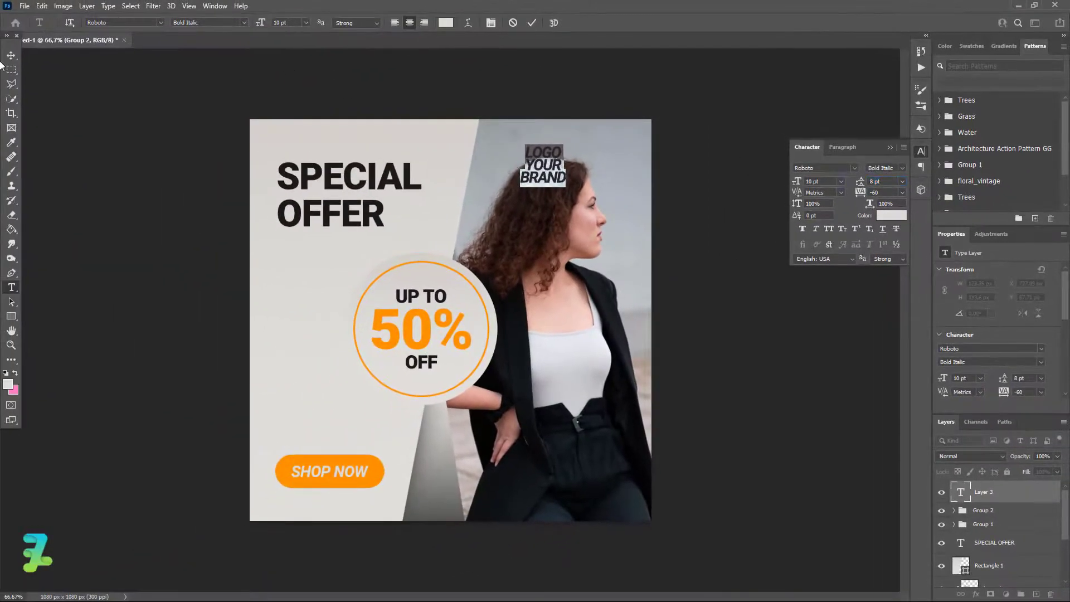
- Move the LOGO YOUR BRAND text to the artwork's upper-right corner and convert its layer to a smart object
{"action": "left_click", "coordinate": [10, 55]}
{"action": "left_click_drag", "start_coordinate": [552, 173], "coordinate": [624, 161]}
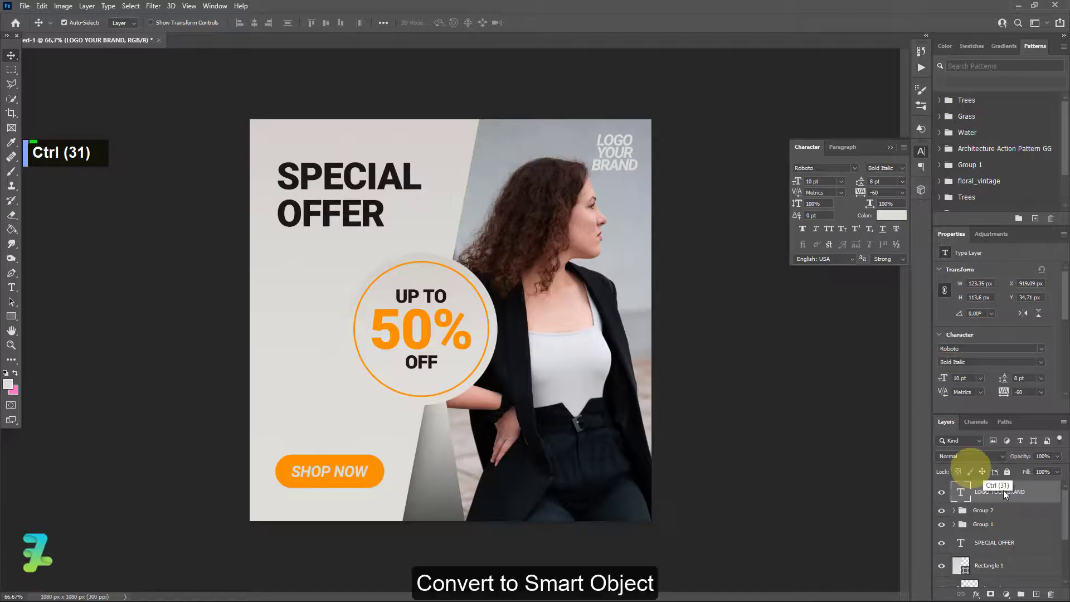
{"action": "right_click", "coordinate": [1028, 496]}
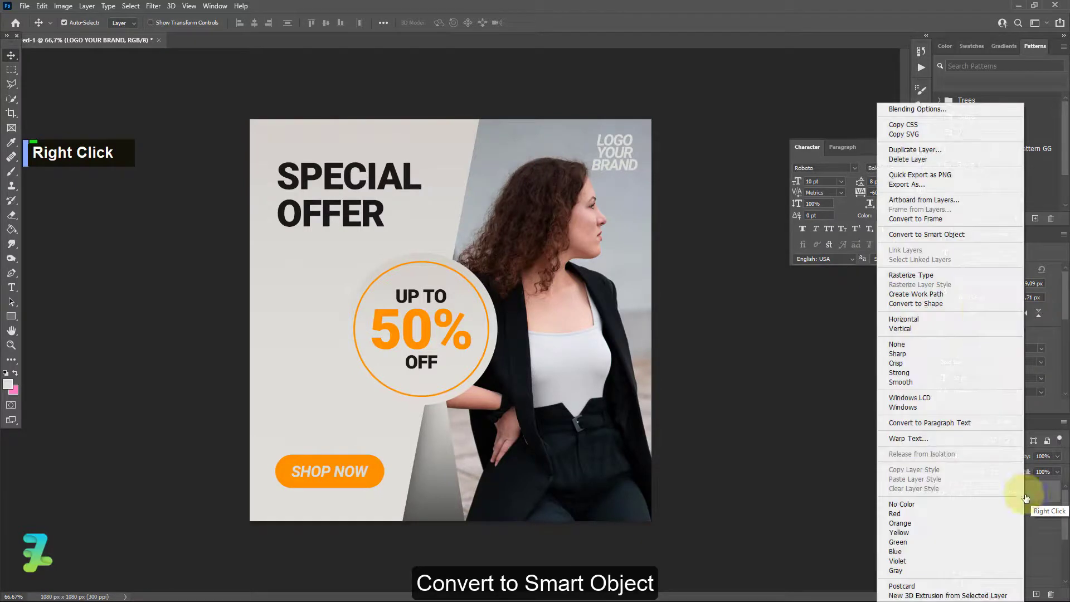
{"action": "left_click", "coordinate": [940, 237]}
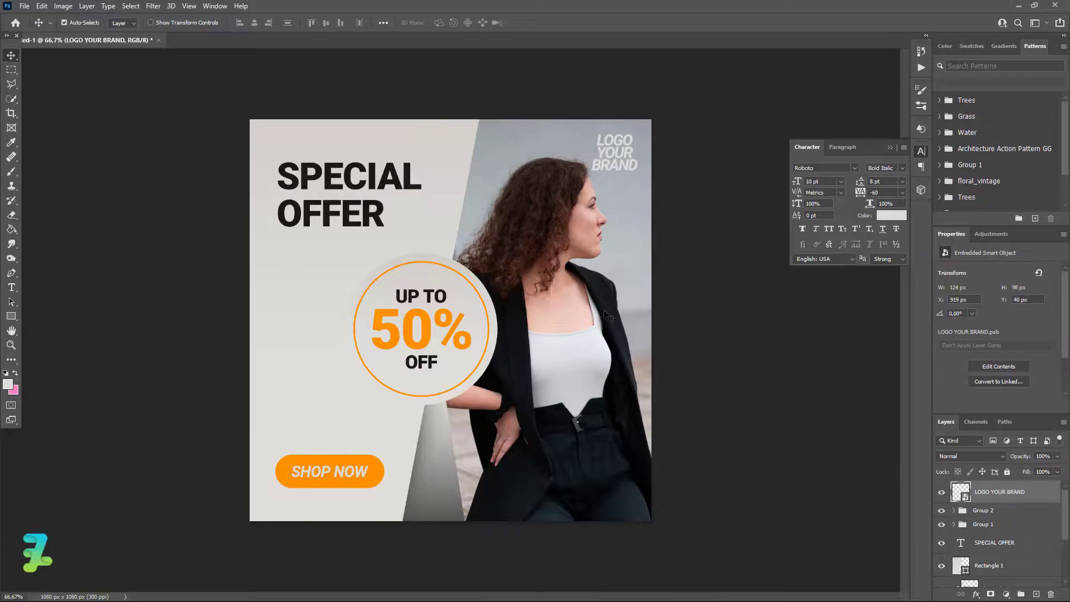
{"action": "left_click", "coordinate": [12, 287]}
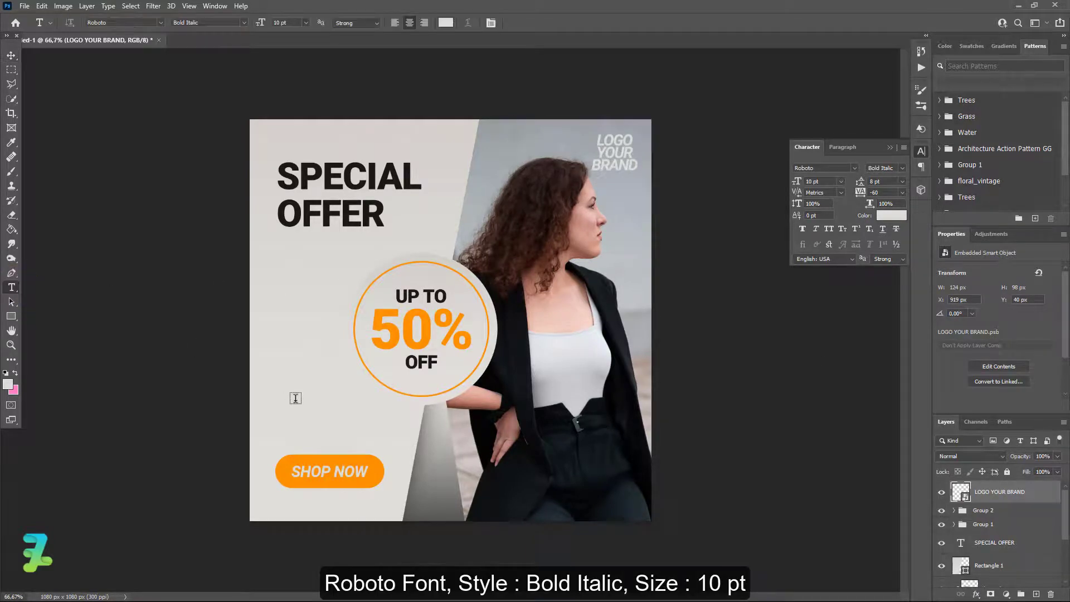
{"action": "left_click", "coordinate": [295, 398]}
{"action": "type", "text": "W"}
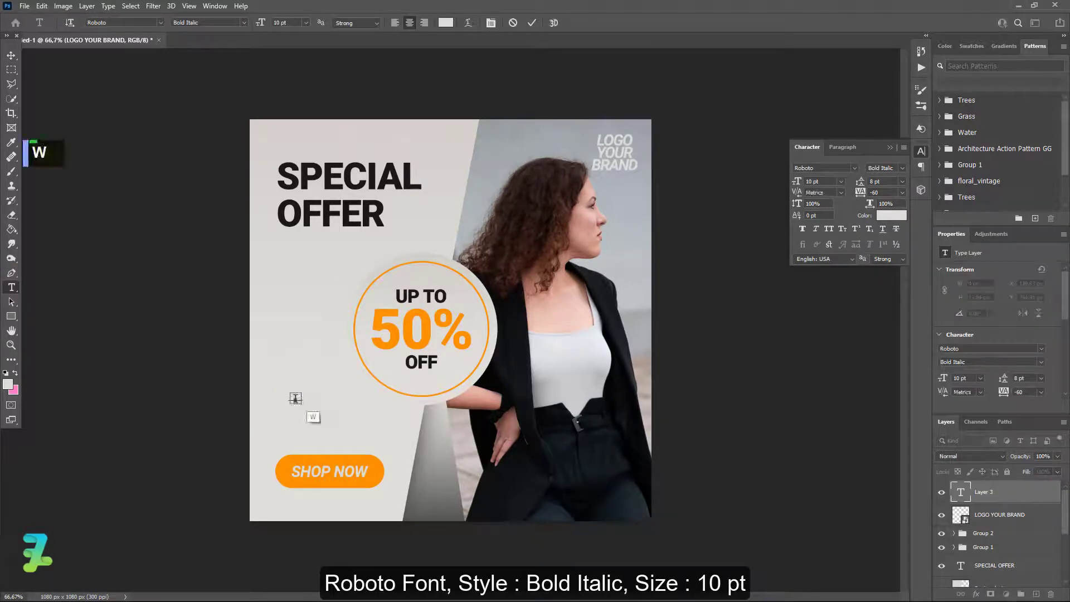
{"action": "type", "text": "W"}
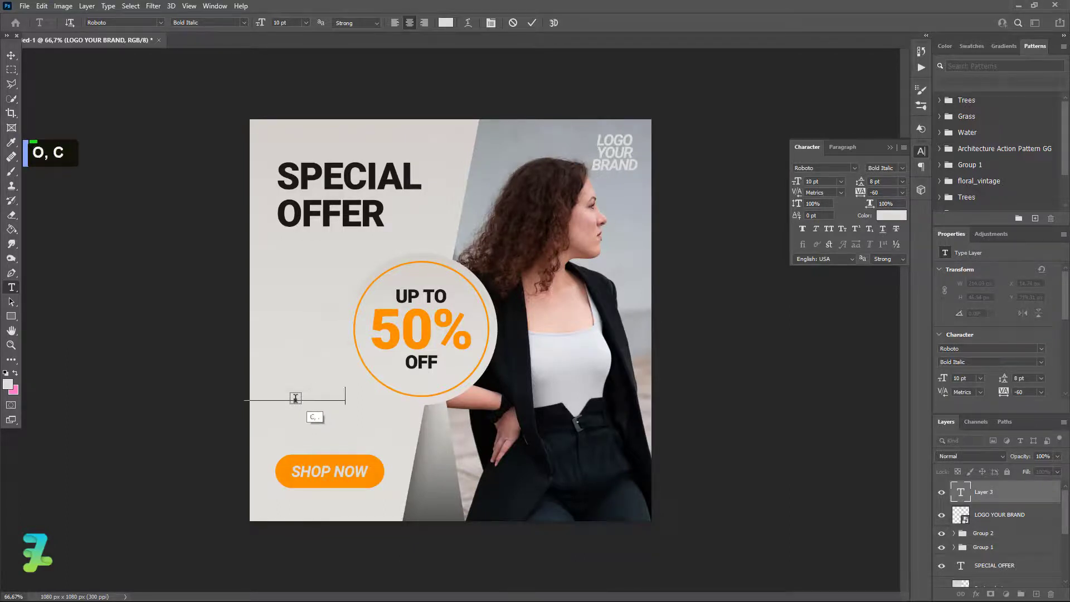
{"action": "key", "text": "ctrl+a"}
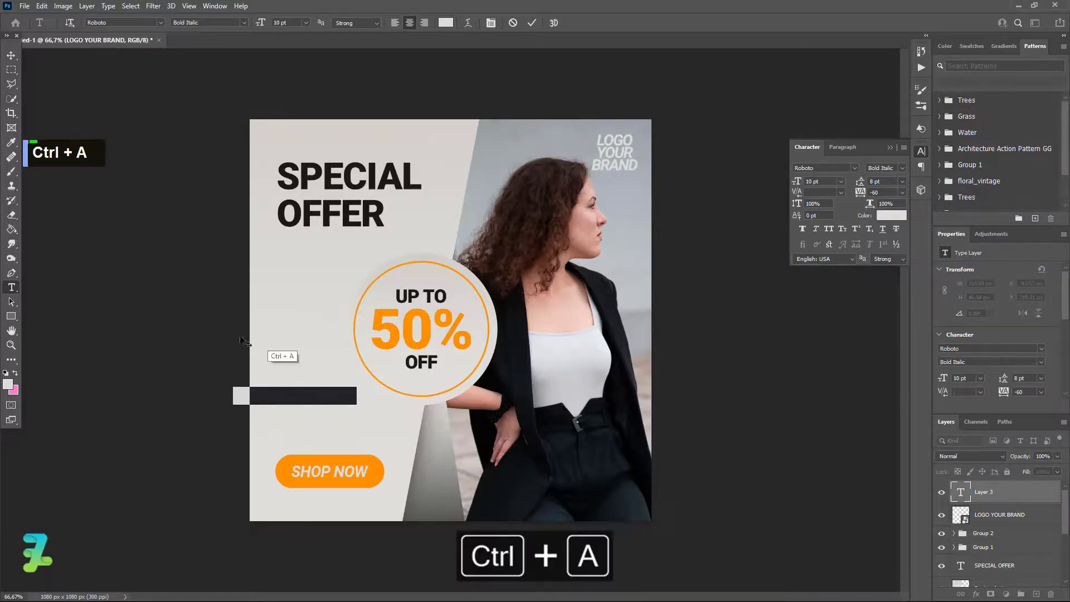
{"action": "left_click", "coordinate": [10, 386]}
{"action": "type", "text": "191919"}
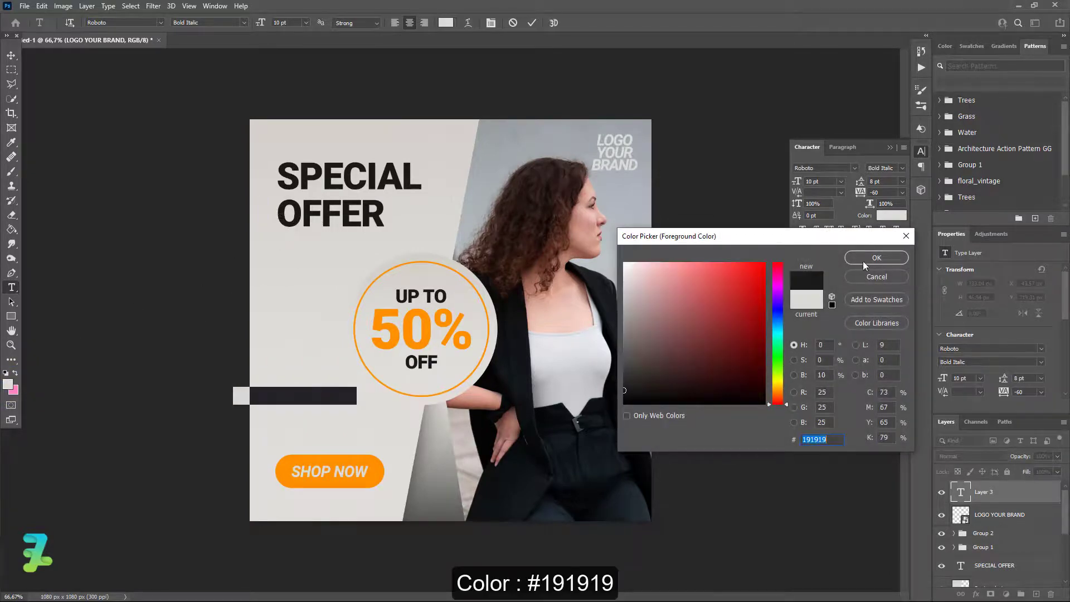
{"action": "left_click", "coordinate": [862, 259]}
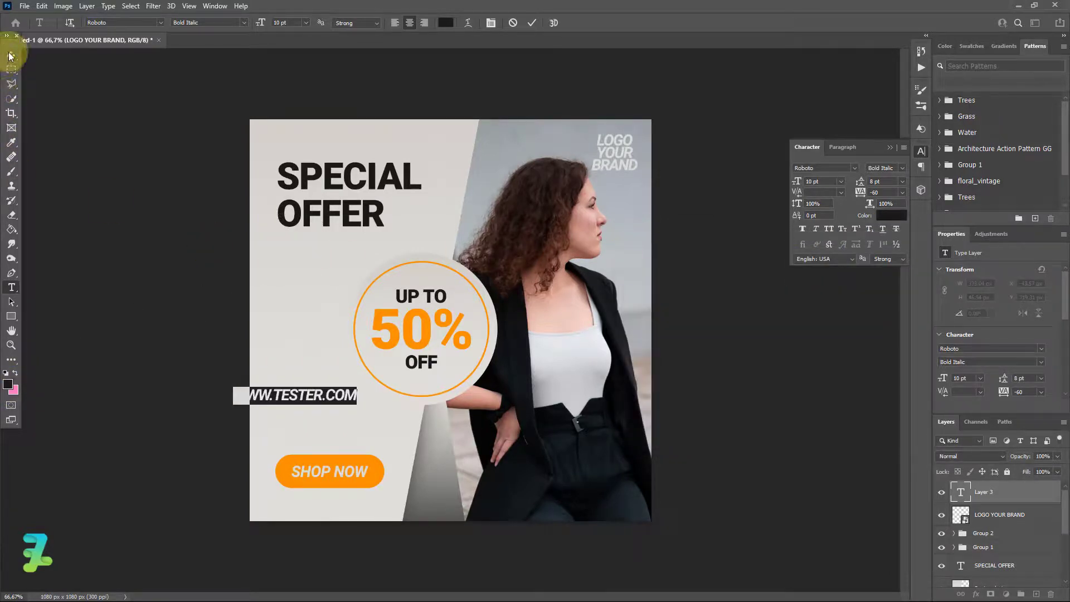
{"action": "left_click", "coordinate": [246, 22]}
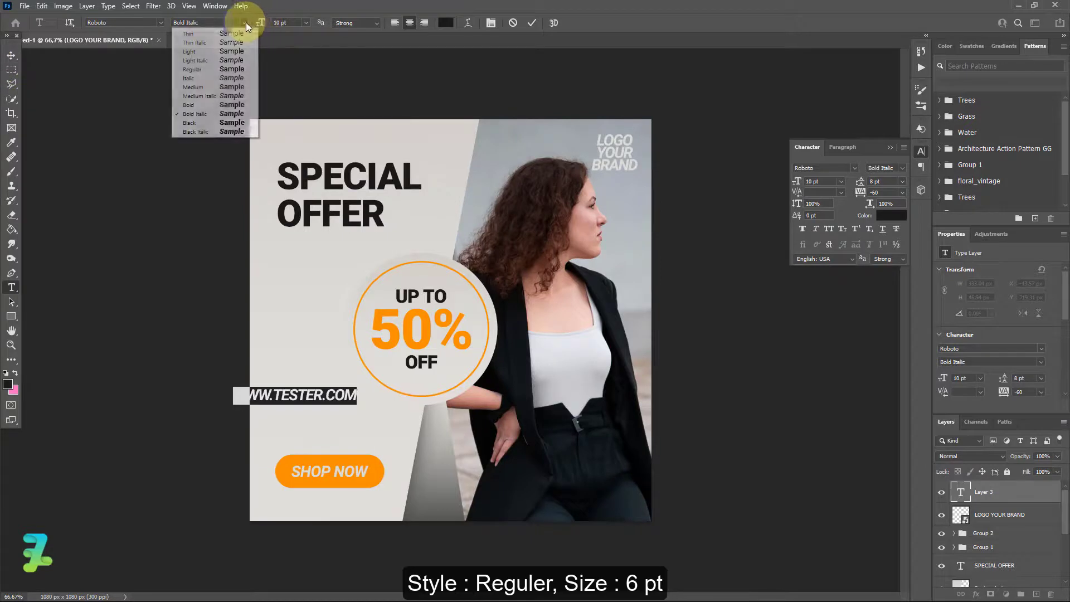
{"action": "left_click", "coordinate": [219, 79]}
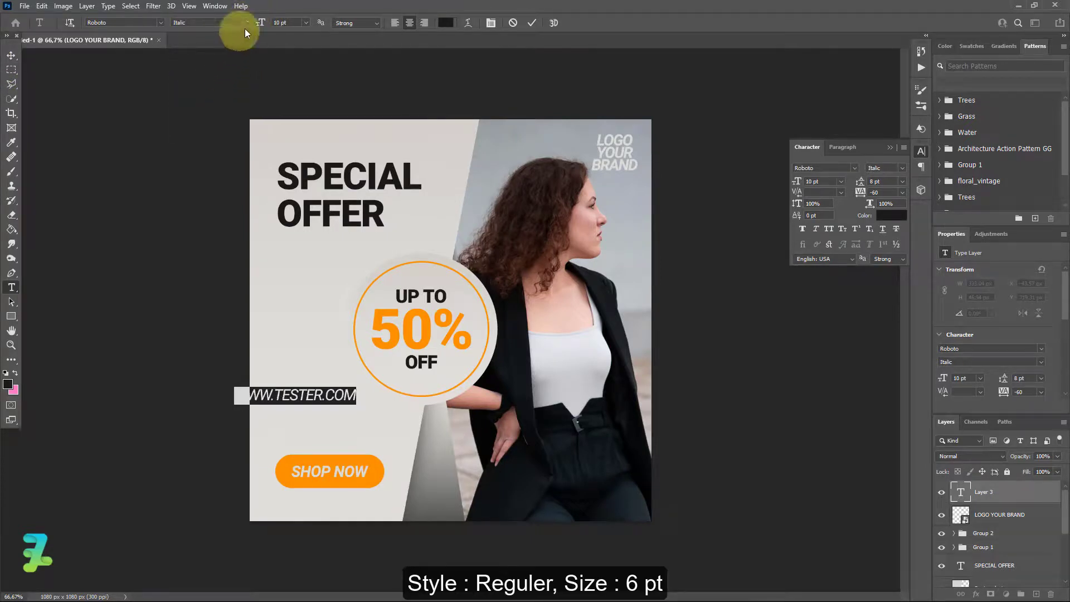
{"action": "left_click", "coordinate": [246, 23]}
{"action": "left_click", "coordinate": [197, 70]}
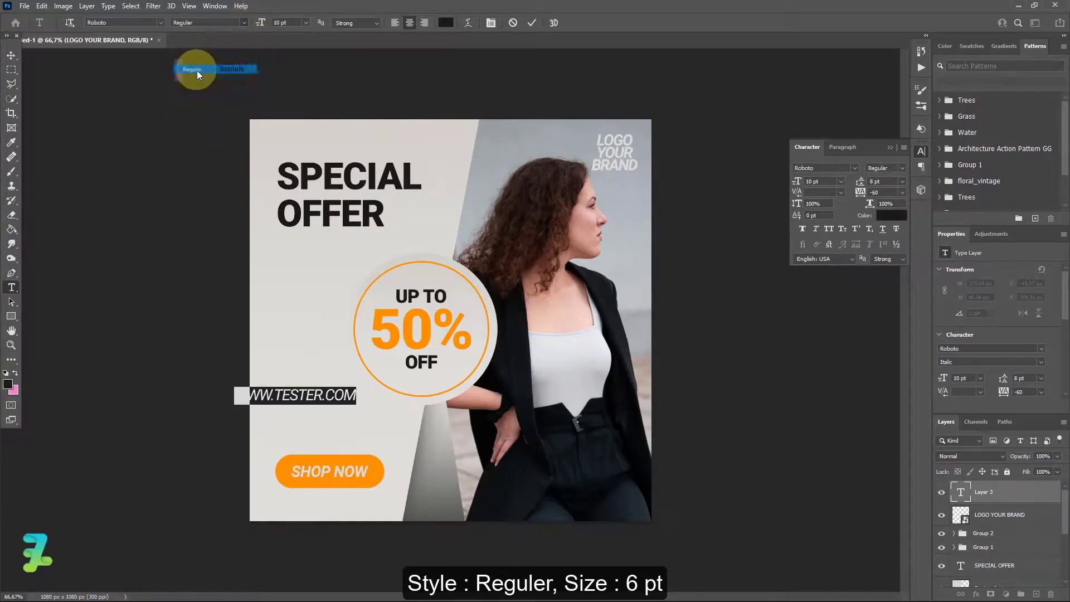
{"action": "left_click", "coordinate": [305, 24]}
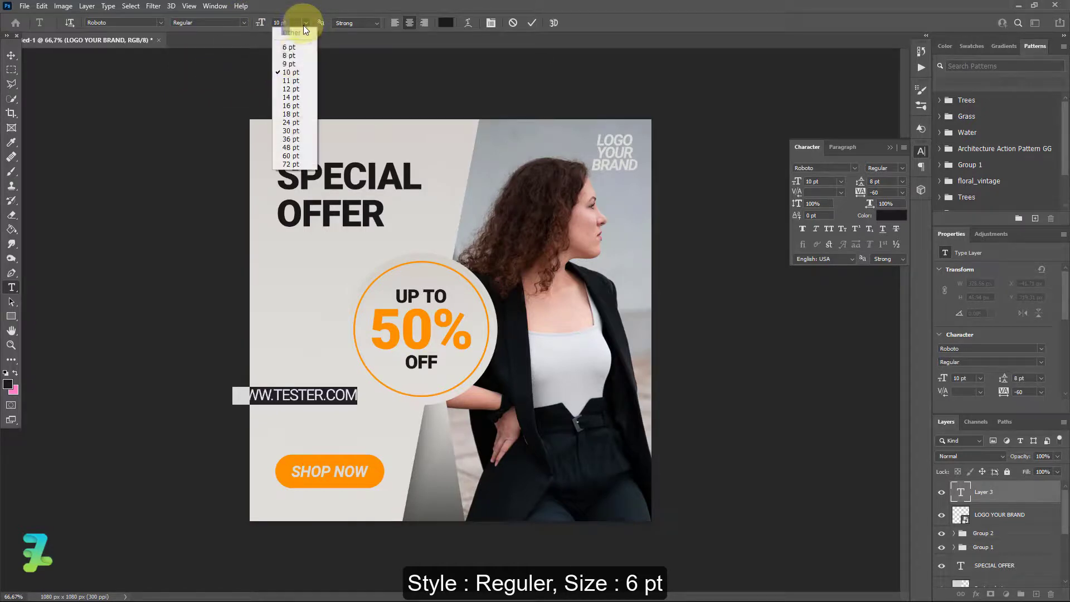
{"action": "left_click", "coordinate": [293, 58]}
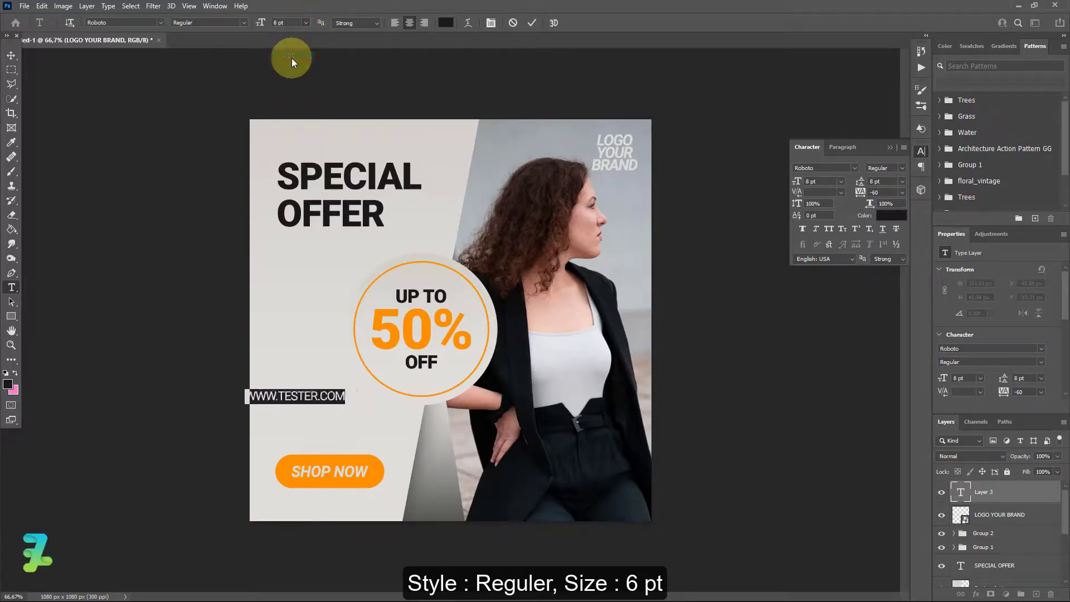
{"action": "left_click", "coordinate": [305, 26]}
{"action": "left_click", "coordinate": [287, 34]}
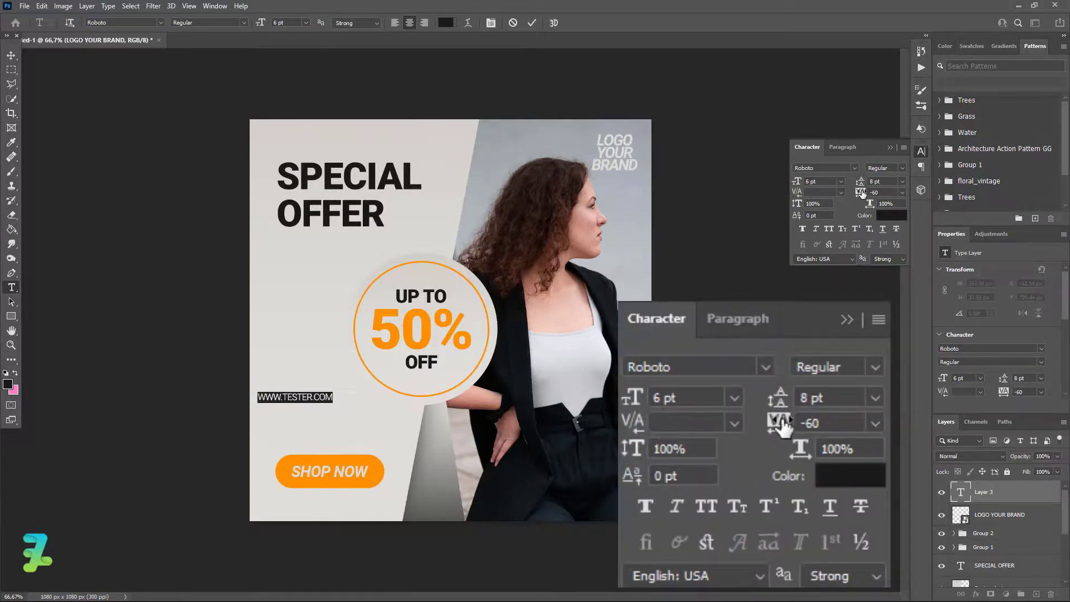
{"action": "left_click_drag", "start_coordinate": [860, 192], "coordinate": [868, 193]}
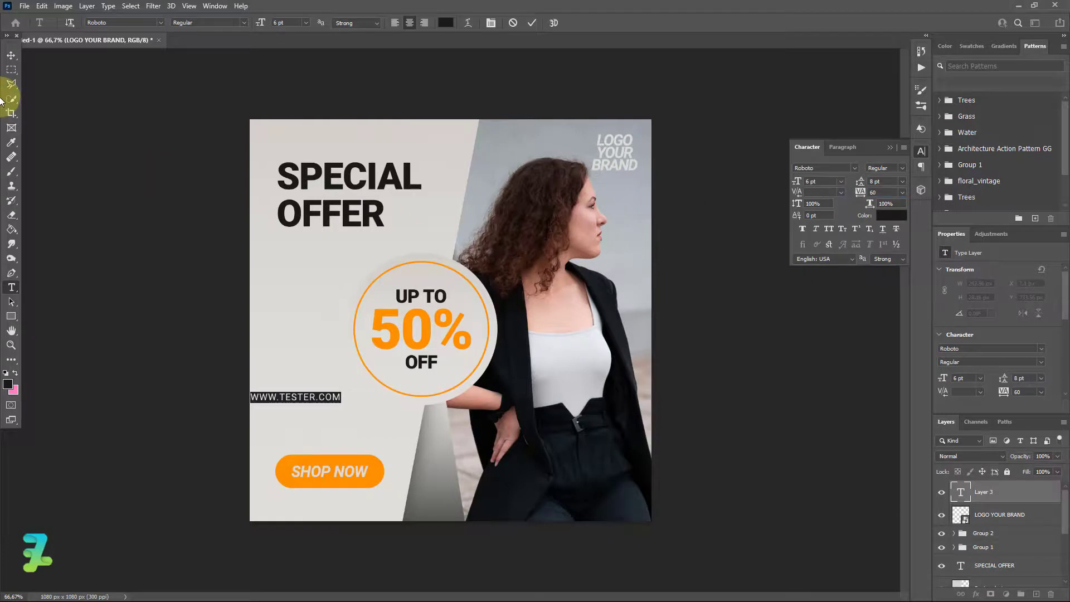
{"action": "left_click", "coordinate": [11, 55]}
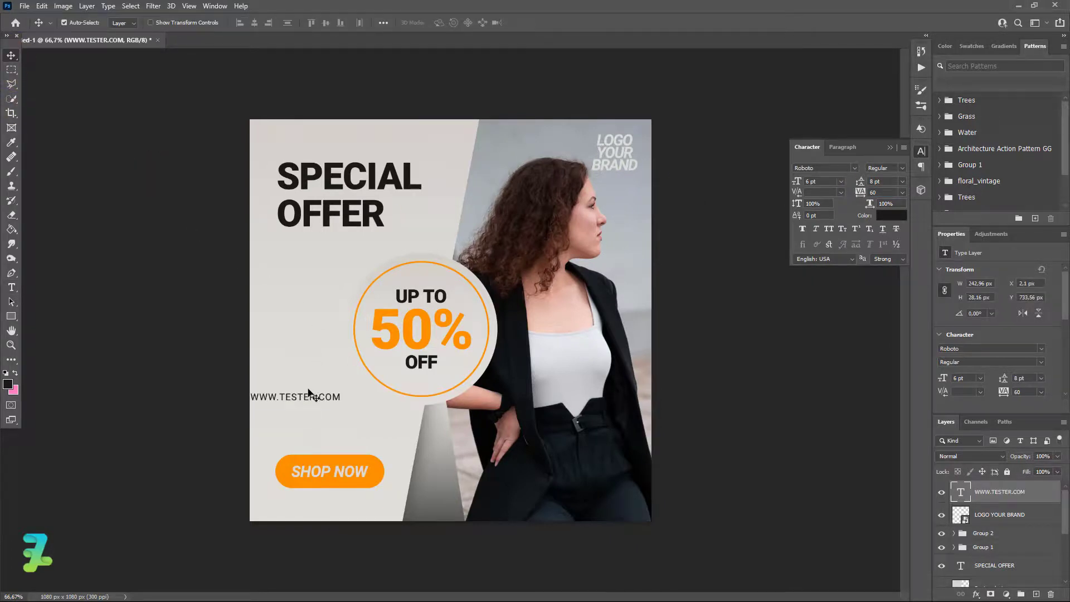
{"action": "left_click_drag", "start_coordinate": [326, 400], "coordinate": [361, 504]}
{"action": "key", "text": "ctrl+t"}
{"action": "left_click", "coordinate": [11, 54]}
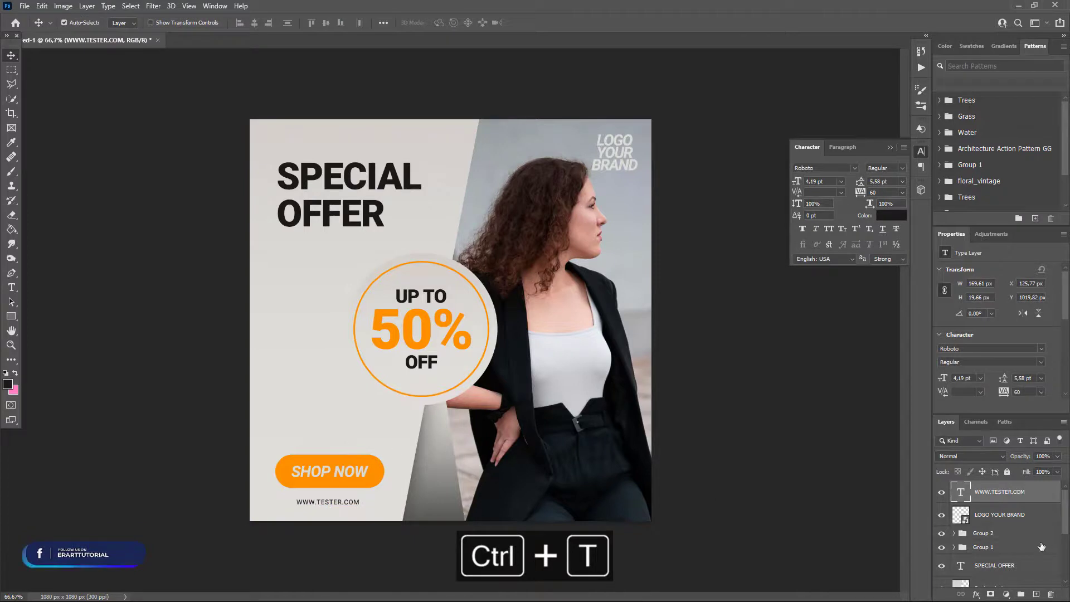
{"action": "double_click", "coordinate": [966, 495]}
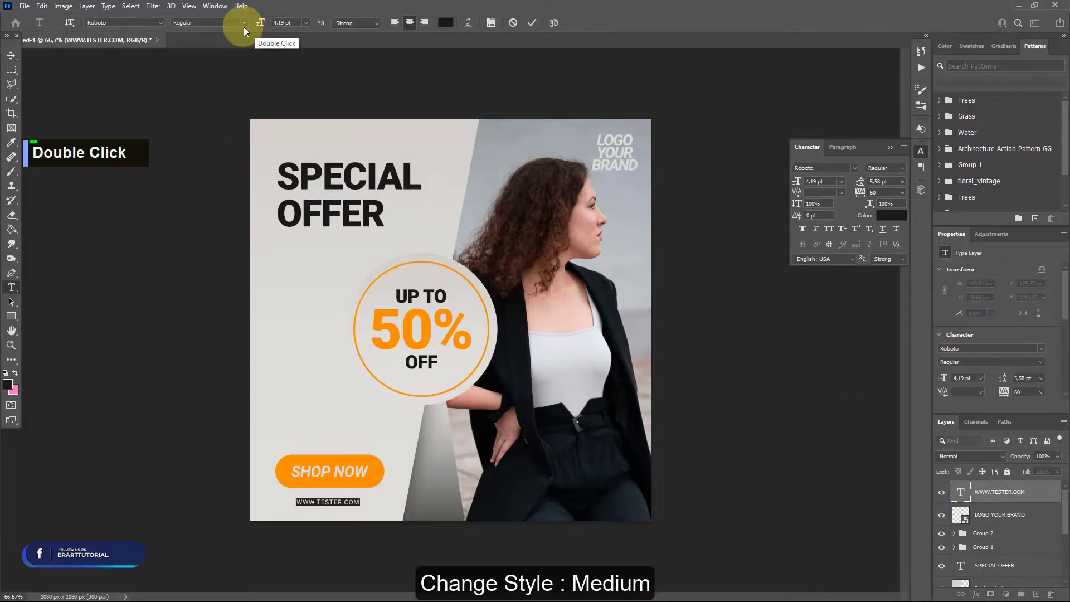
{"action": "left_click", "coordinate": [244, 24]}
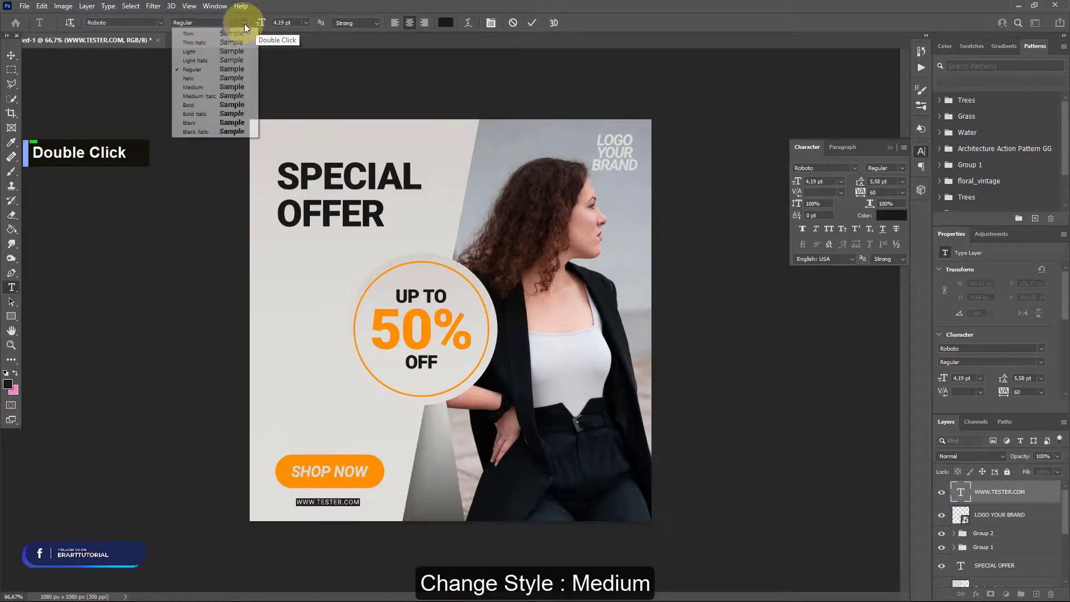
{"action": "left_click", "coordinate": [223, 88]}
{"action": "left_click", "coordinate": [11, 55]}
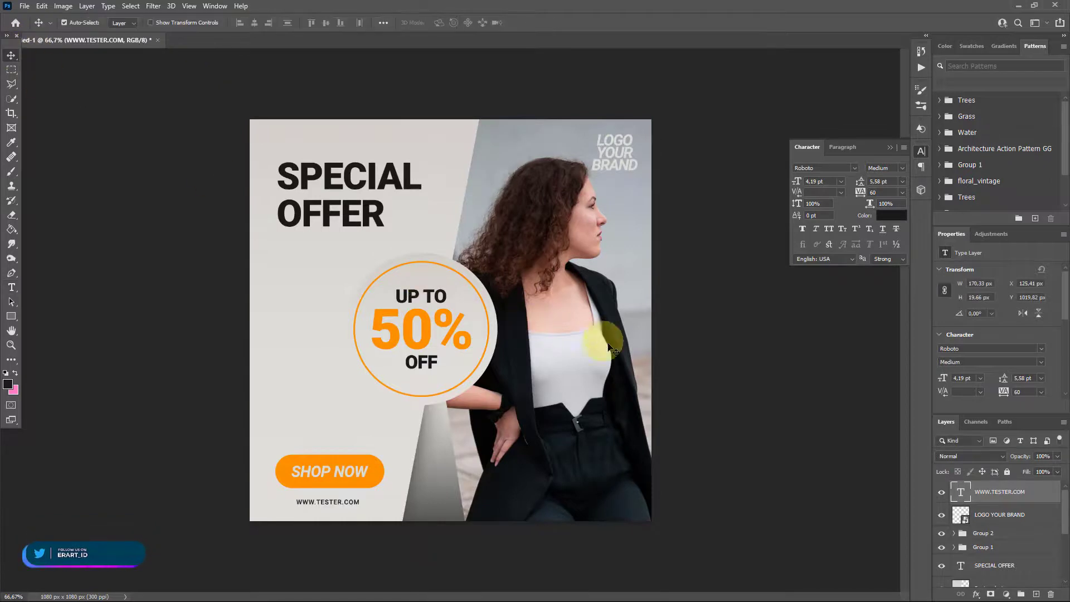
{"action": "key", "text": "Up"}
{"action": "key", "text": "Up"}
{"action": "key", "text": "Up"}
{"action": "key", "text": "Up"}
{"action": "key", "text": "Up"}
{"action": "key", "text": "Up"}
{"action": "key", "text": "Up"}
{"action": "key", "text": "Up"}
{"action": "key", "text": "Up"}
{"action": "key", "text": "Up"}
{"action": "key", "text": "Up"}
{"action": "key", "text": "Right"}
{"action": "key", "text": "Up"}
{"action": "key", "text": "Right"}
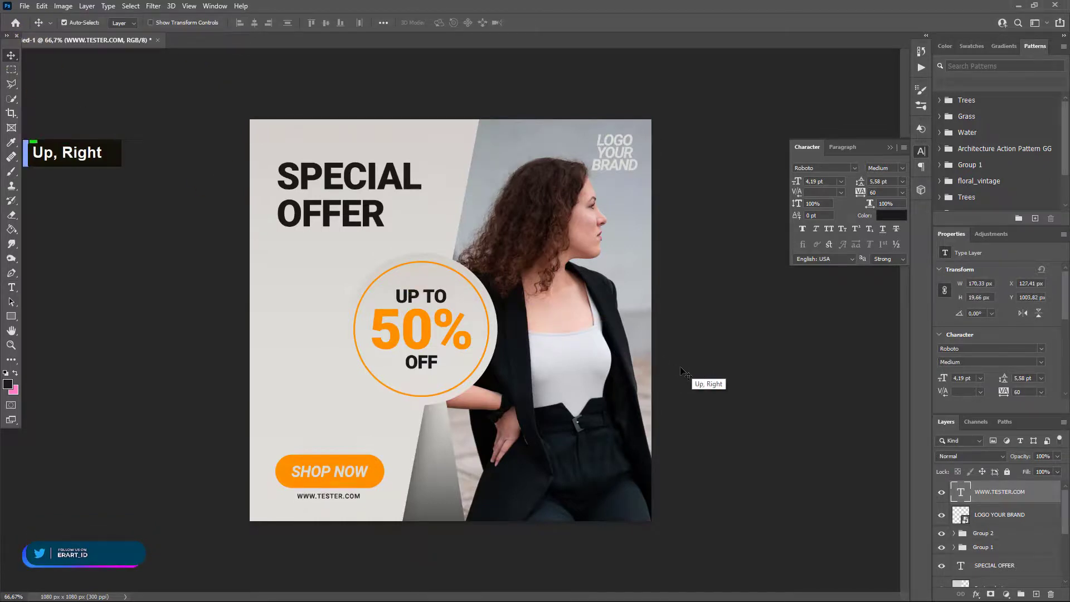
{"action": "key", "text": "Right"}
{"action": "key", "text": "Up"}
{"action": "key", "text": "Right"}
{"action": "key", "text": "Down"}
{"action": "key", "text": "Up"}
{"action": "key", "text": "Down"}
{"action": "key", "text": "Down"}
{"action": "key", "text": "Down"}
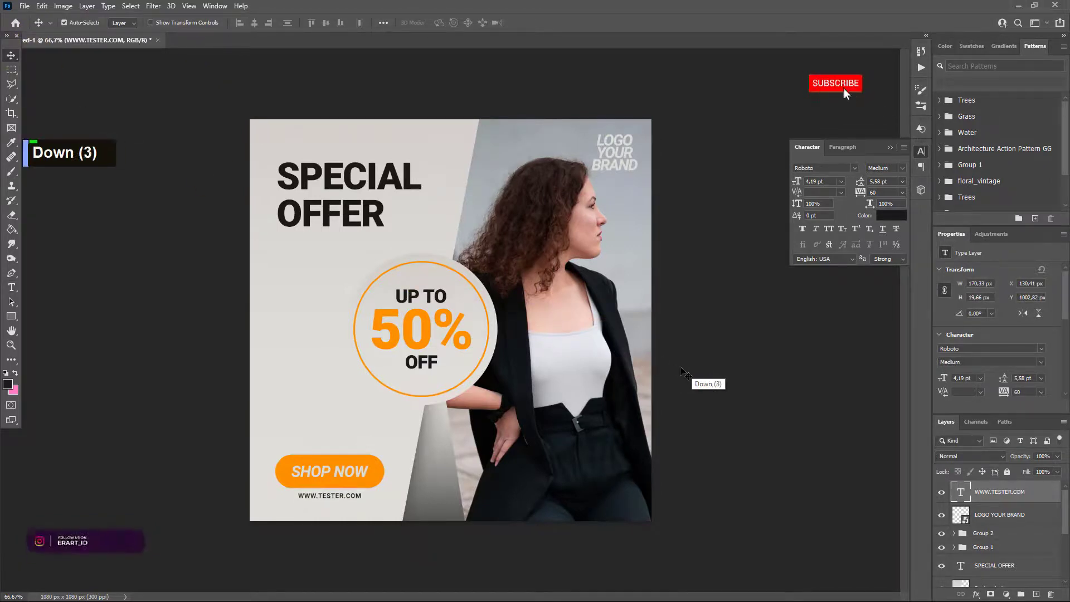
{"action": "key", "text": "Down"}
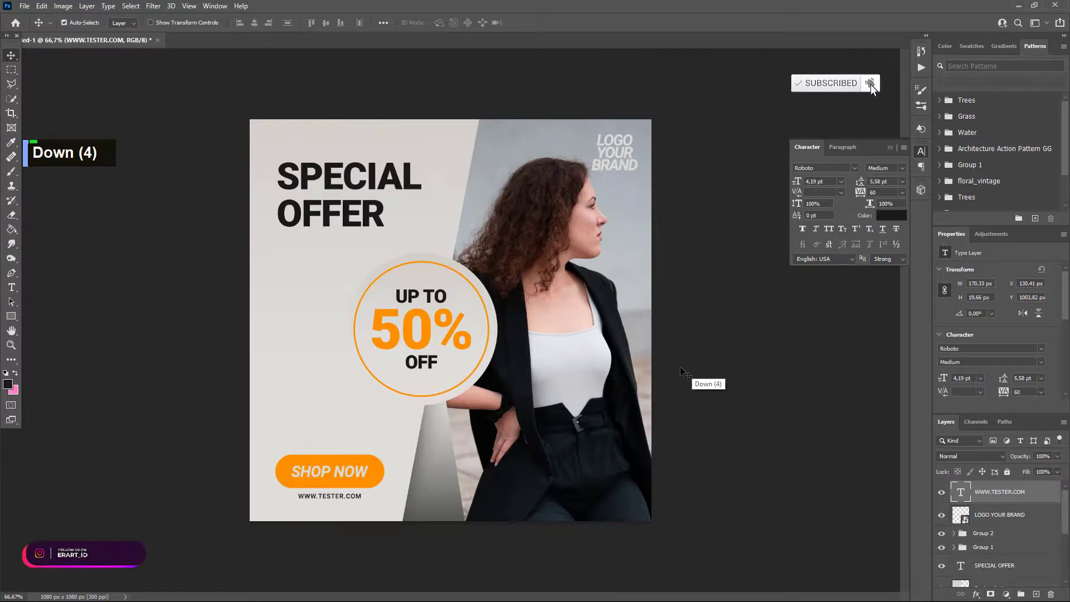
- Scale the 50% OFF circle group from its centre to about 125% and shift it about 52 px left and 26 px down
{"action": "left_click", "coordinate": [892, 147]}
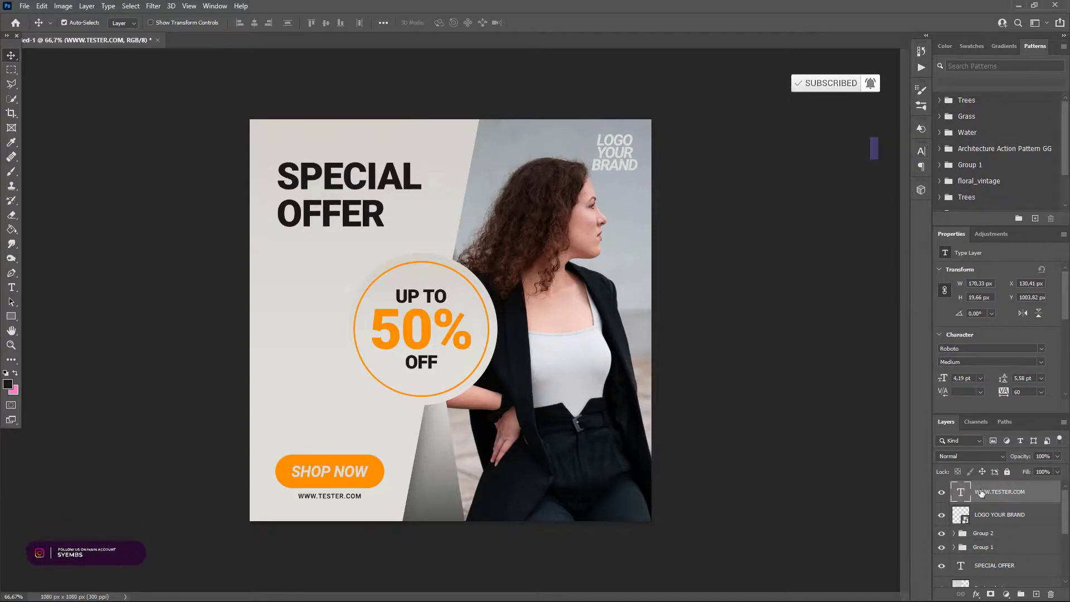
{"action": "left_click", "coordinate": [969, 548]}
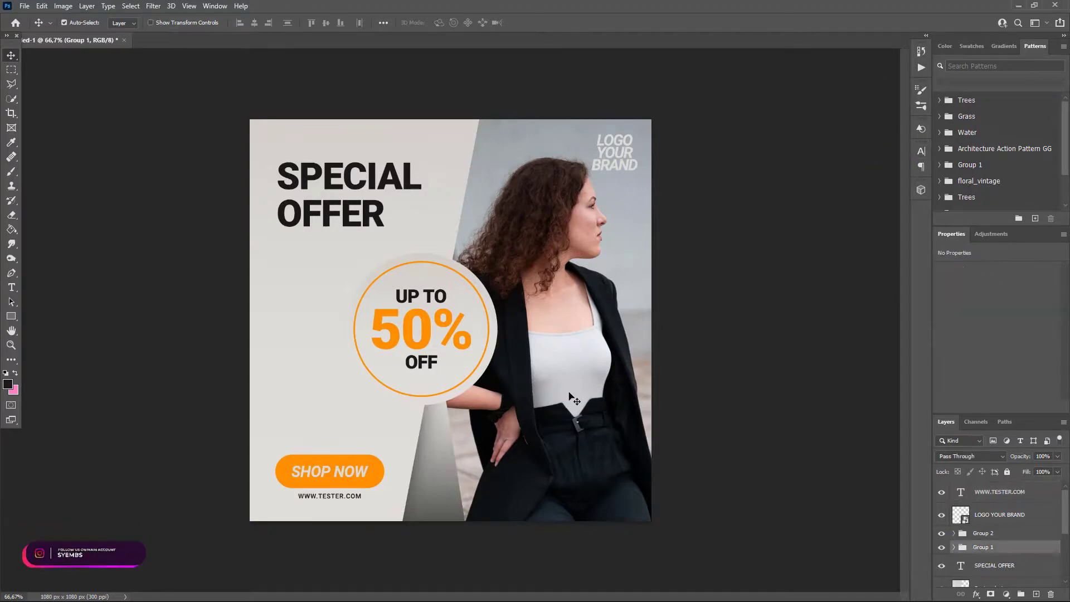
{"action": "key", "text": "ctrl+t"}
{"action": "left_click_drag", "start_coordinate": [497, 253], "coordinate": [521, 237]}
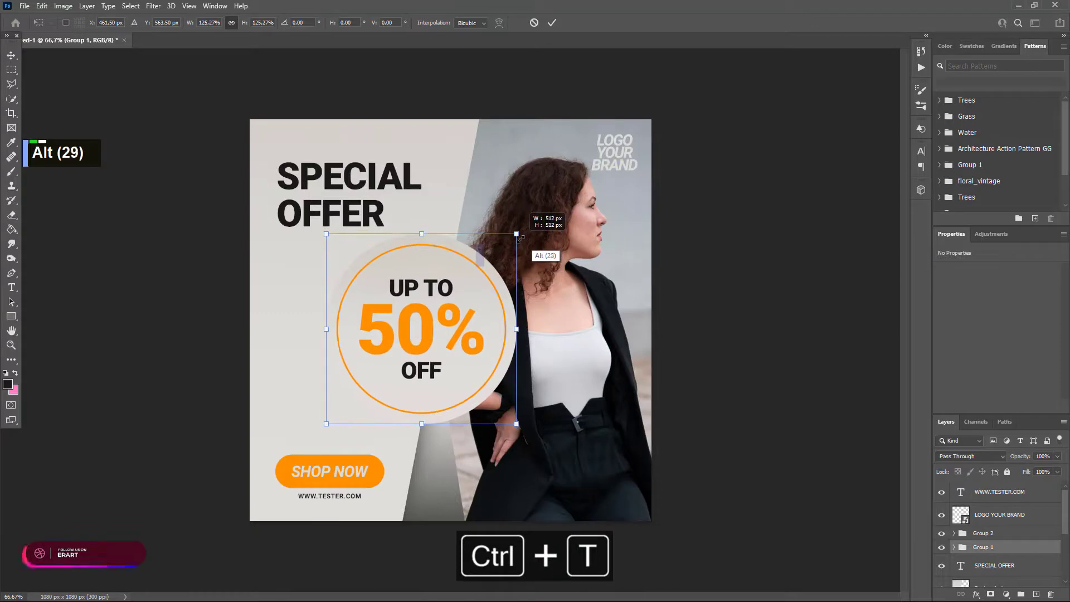
{"action": "left_click_drag", "start_coordinate": [465, 310], "coordinate": [445, 320]}
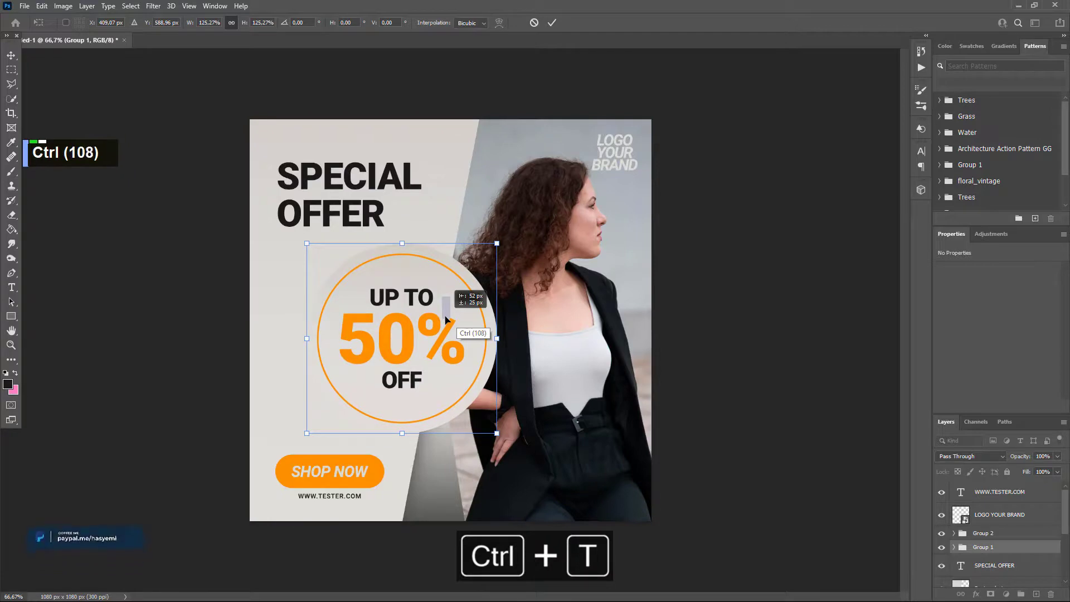
{"action": "left_click", "coordinate": [2, 54]}
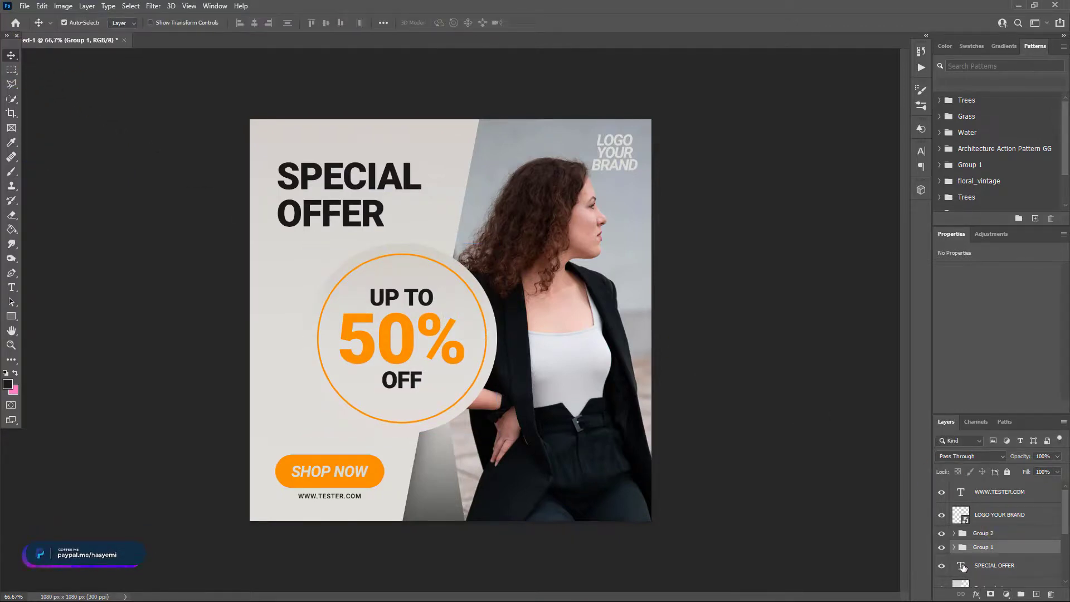
- Change the font style of the SPECIAL OFFER headline to Roboto Black Italic
{"action": "double_click", "coordinate": [961, 565]}
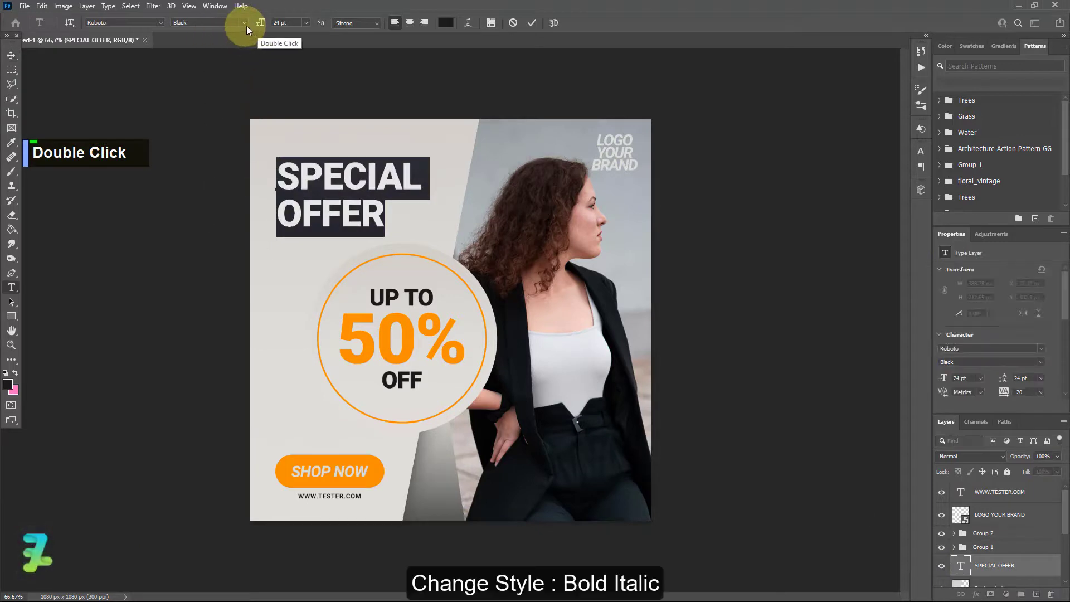
{"action": "left_click", "coordinate": [247, 26]}
{"action": "left_click", "coordinate": [229, 132]}
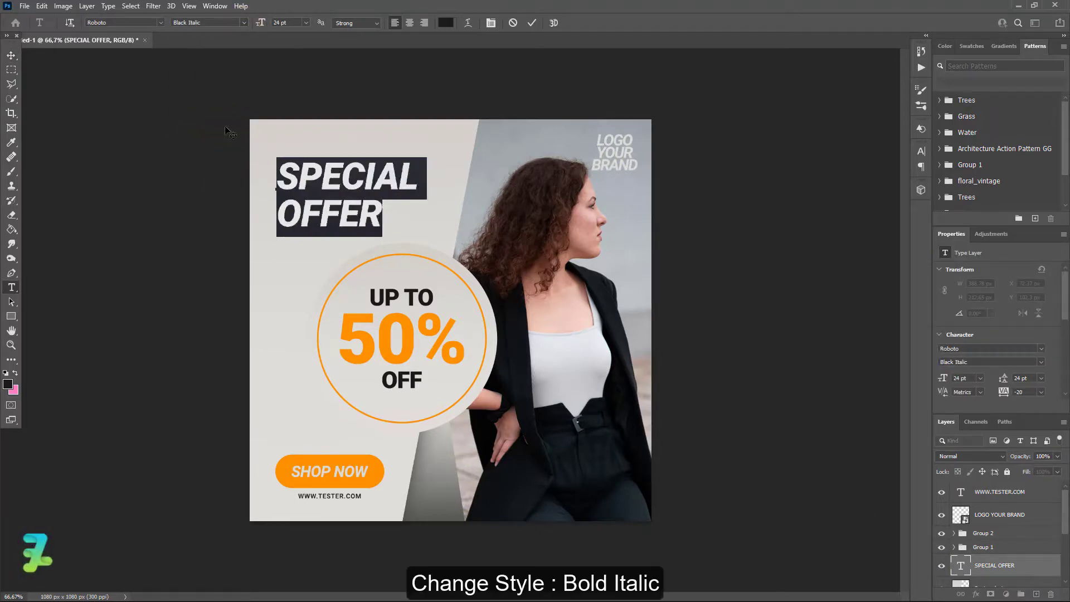
{"action": "left_click", "coordinate": [12, 58]}
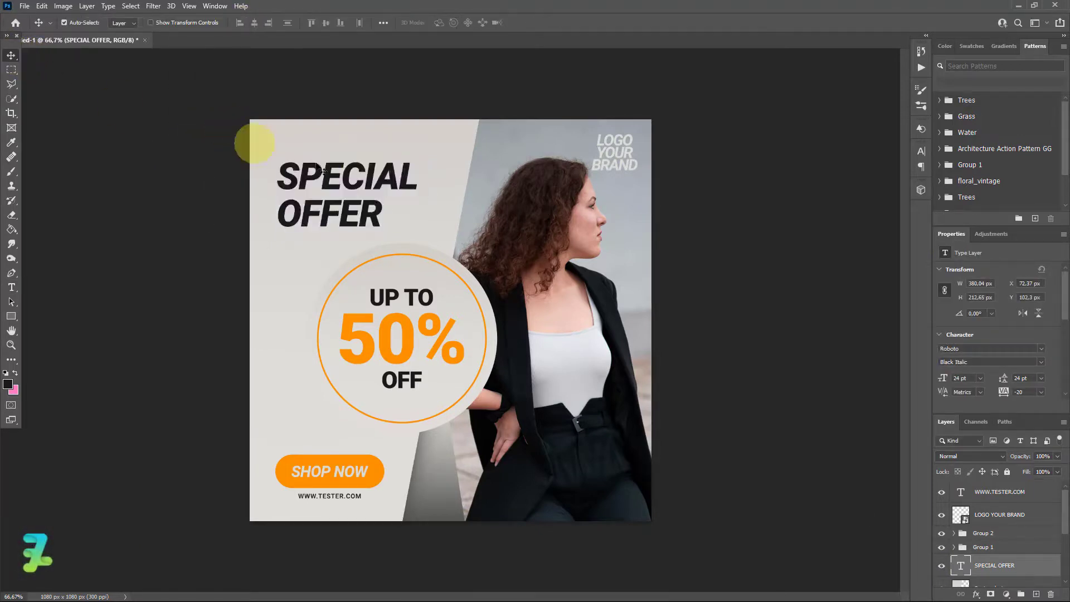
- Move the SPECIAL OFFER headline up to about Y 54 px and enlarge it to about 28 pt, keeping its left edge aligned
{"action": "left_click", "coordinate": [400, 180], "text": "ctrl"}
{"action": "left_click_drag", "start_coordinate": [399, 179], "coordinate": [399, 165]}
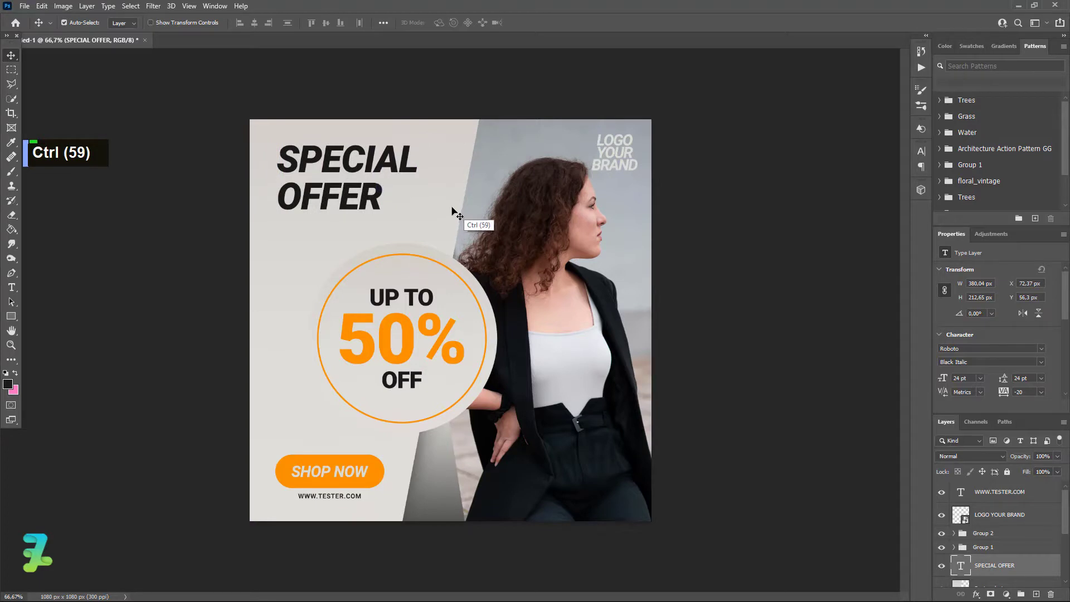
{"action": "key", "text": "ctrl+t"}
{"action": "left_click_drag", "start_coordinate": [417, 219], "coordinate": [441, 231]}
{"action": "left_click", "coordinate": [10, 57]}
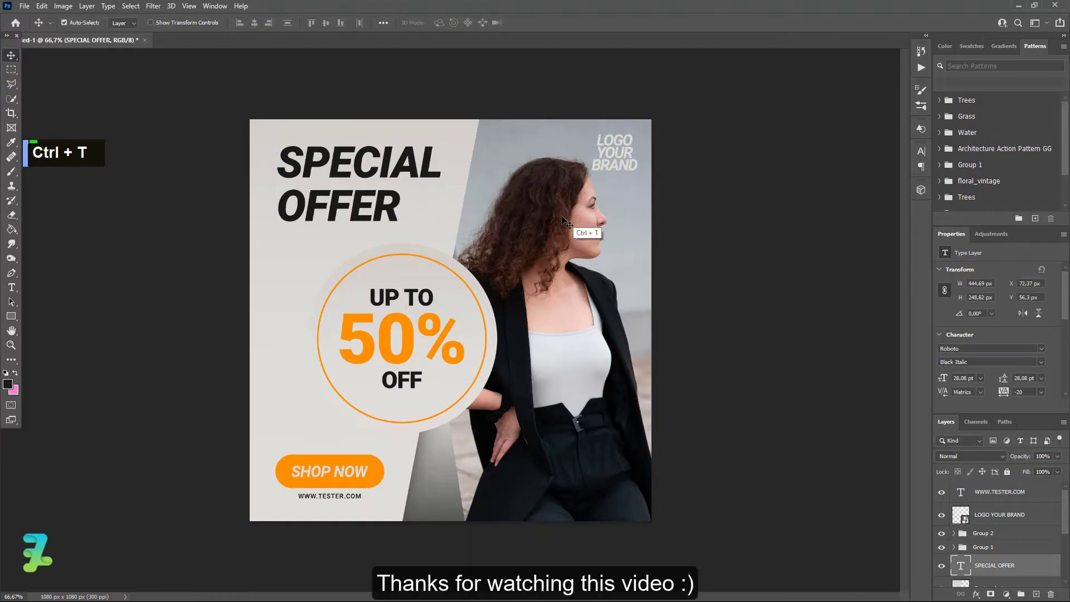
{"action": "key", "text": "Up"}
{"action": "key", "text": "Up"}
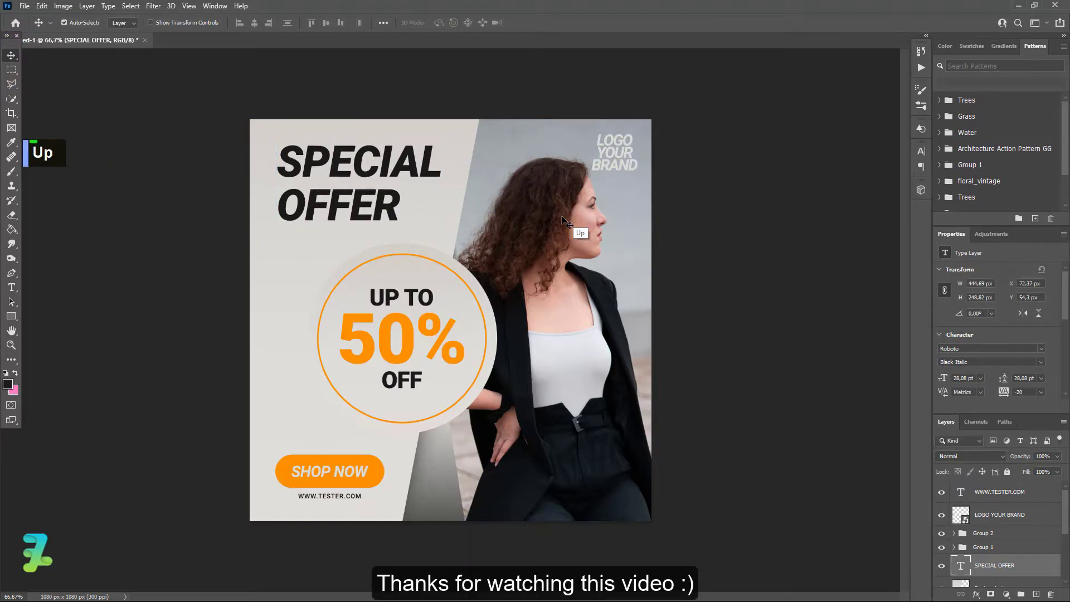